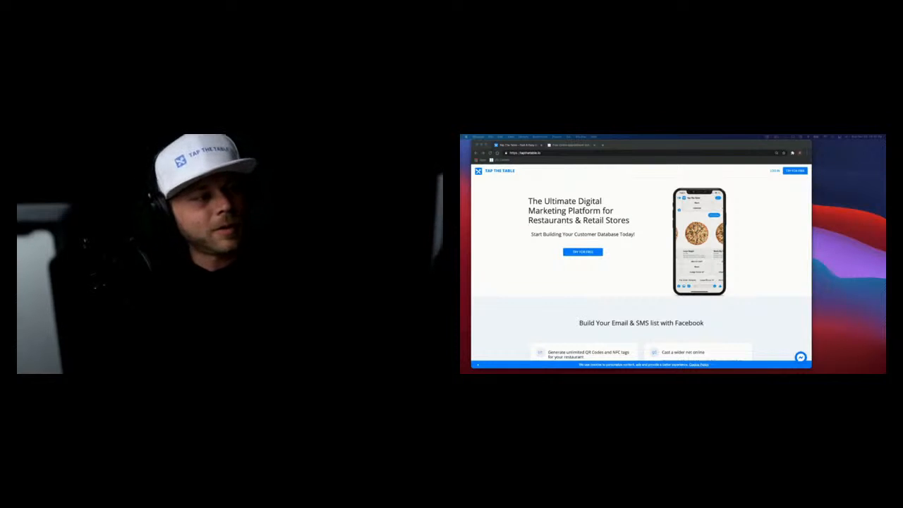
Scroll the Tap The Table homepage and go to its Log In page
scroll(564, 269, down, 1)
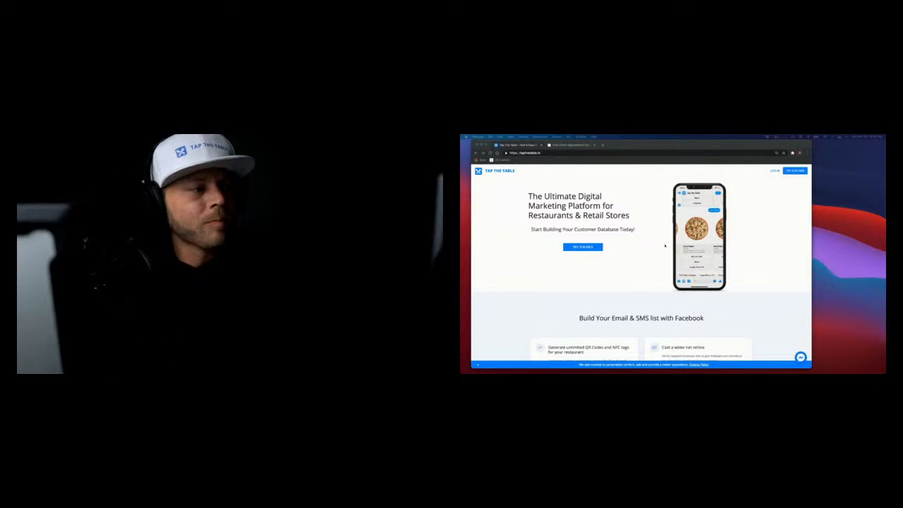
click(774, 171)
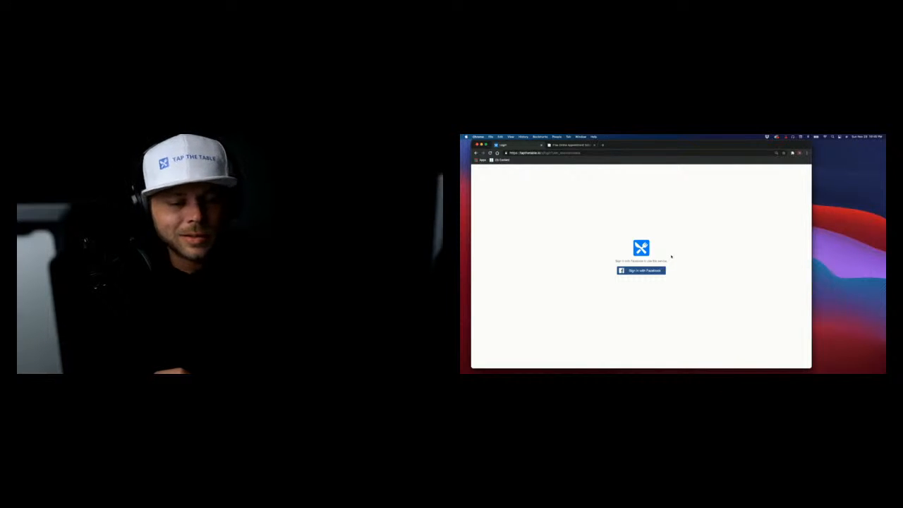
Start the Sign in with Facebook login on the Tap The Table login page
click(637, 271)
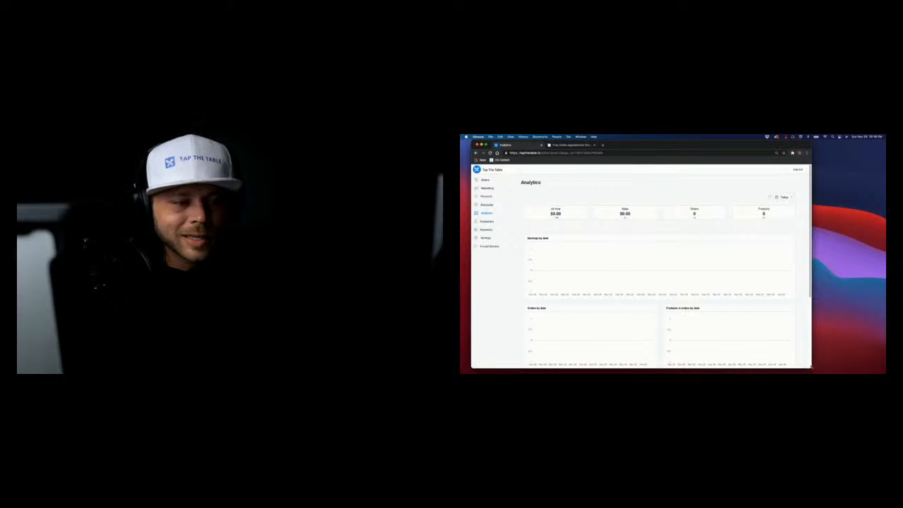
Narrow the browser to mobile width, then widen it back to the desktop dashboard layout
drag(811, 367, 530, 351)
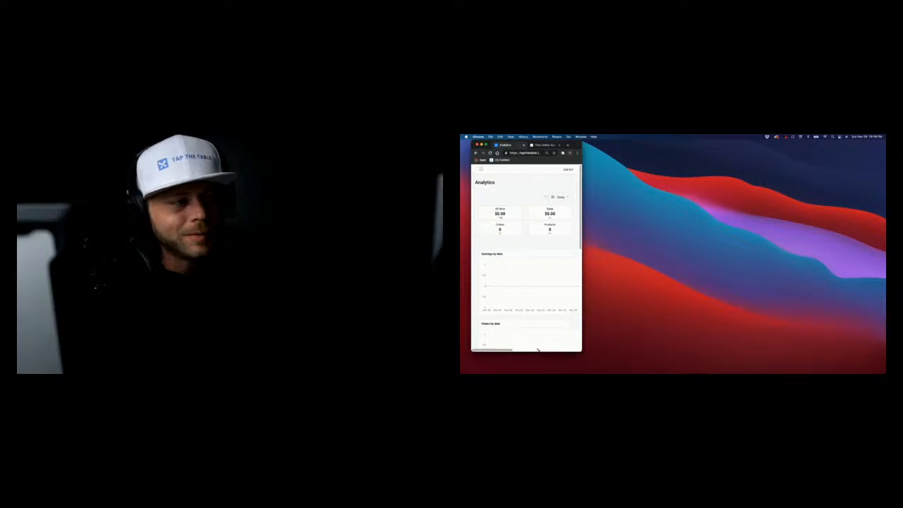
drag(582, 351, 869, 368)
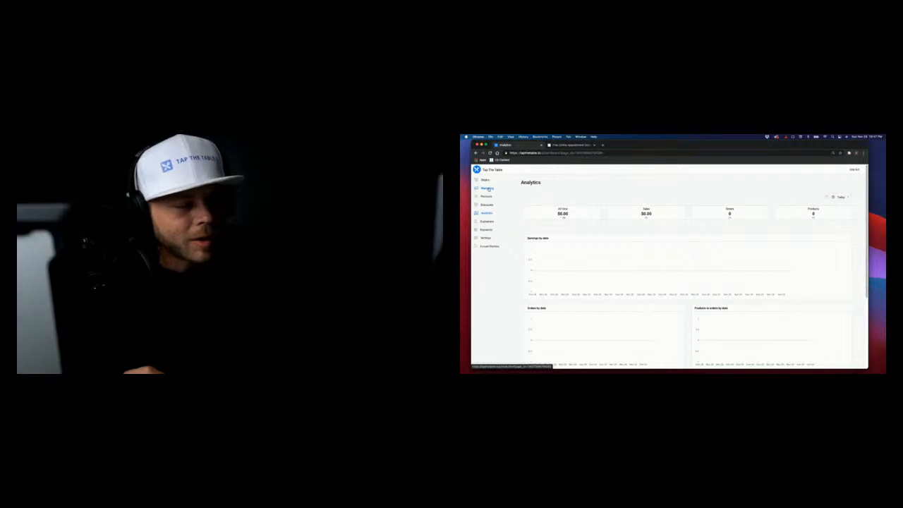
Review the Settings integrations like Stripe, Twilio SMS and Google Sheets, then return to Marketing
click(487, 189)
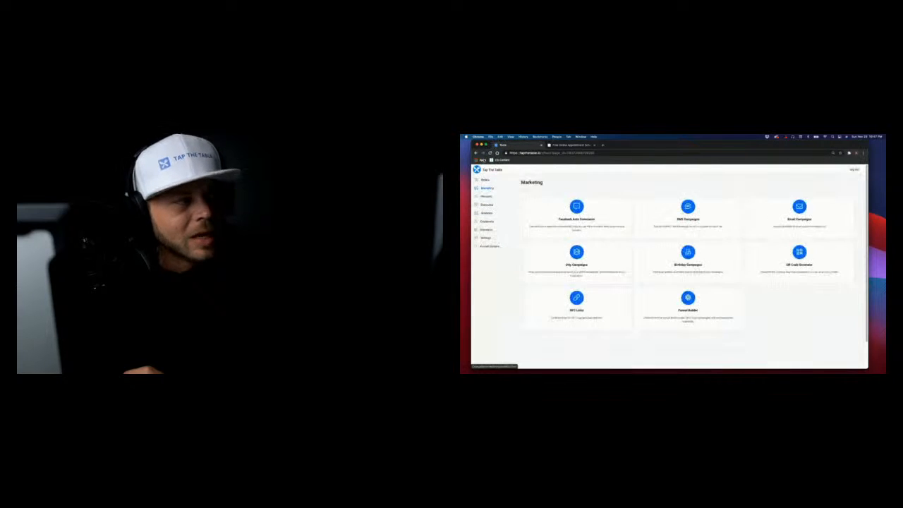
click(477, 153)
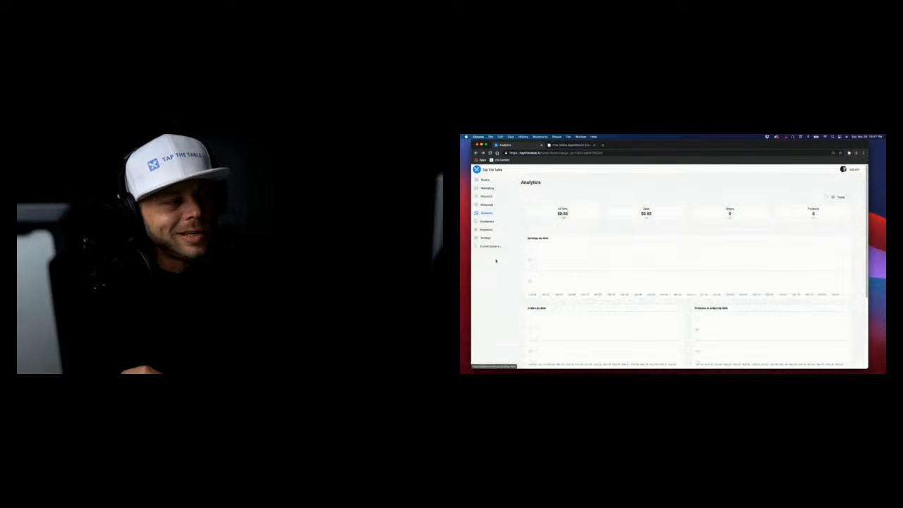
click(486, 238)
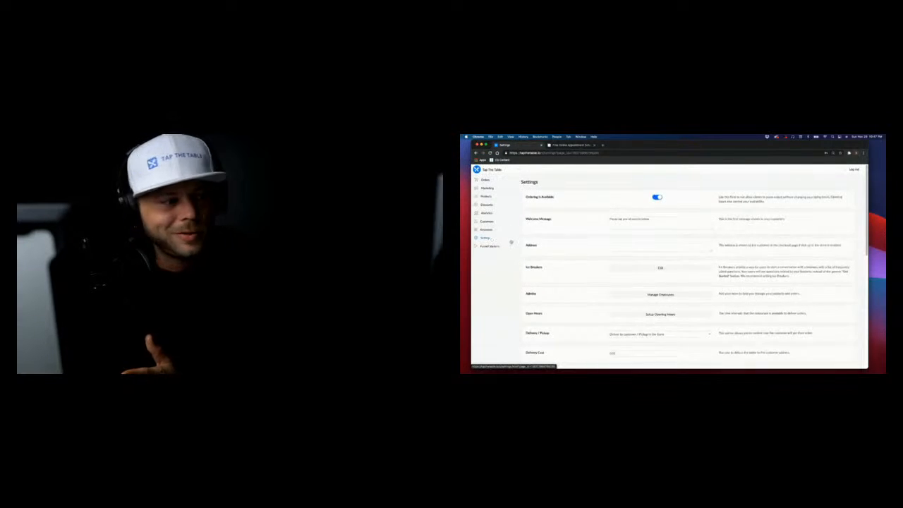
scroll(540, 246, down, 5)
scroll(656, 318, down, 2)
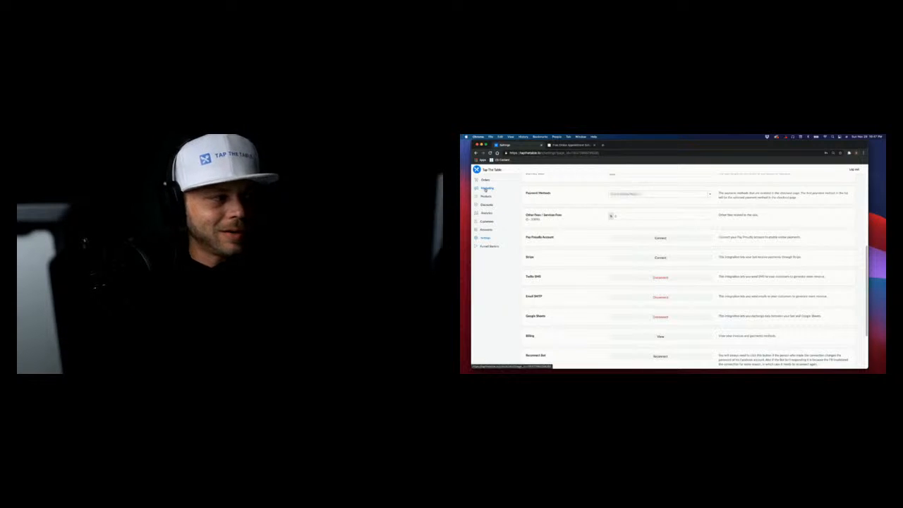
click(487, 188)
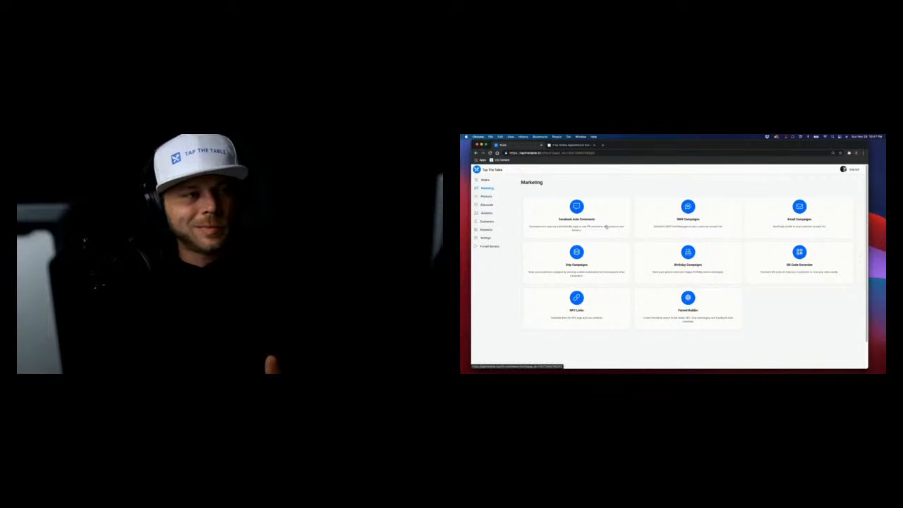
Open Facebook Auto Comments and add a new post rule
click(589, 220)
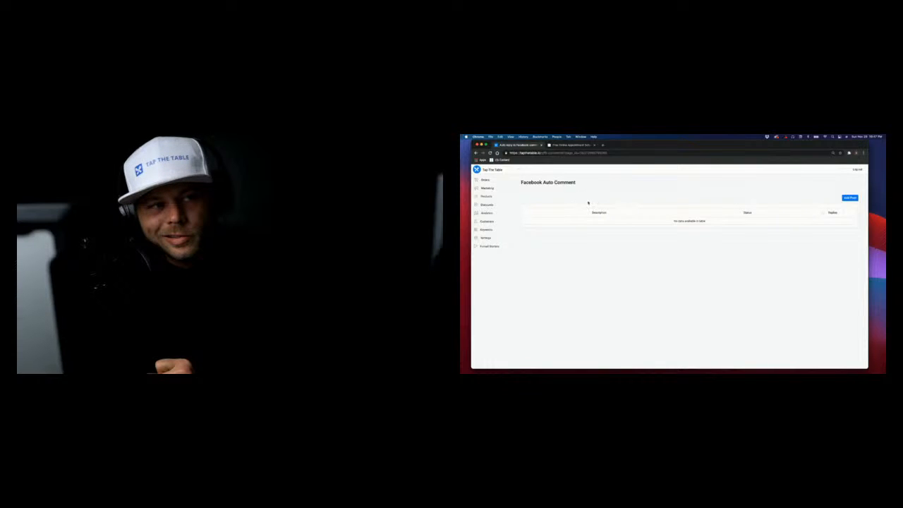
click(852, 198)
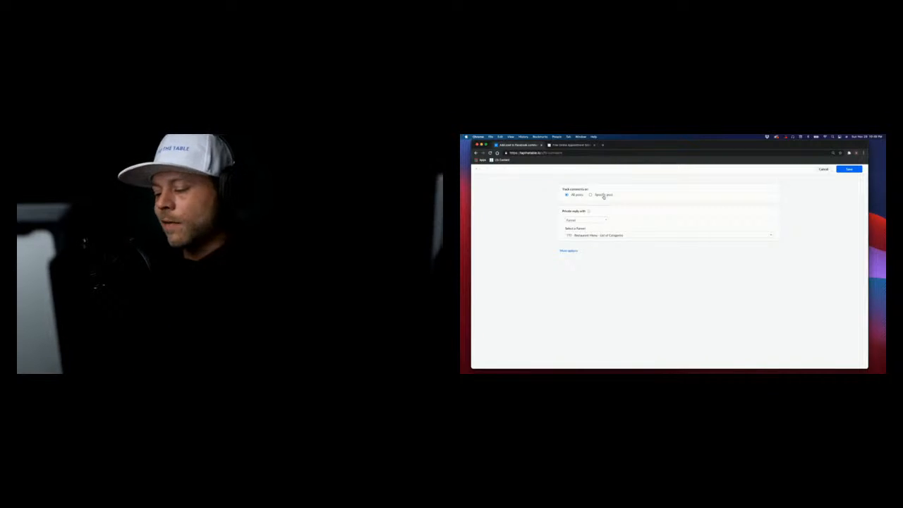
Limit the rule to the post 'Be sure to comment below if you have any questions!'
click(604, 197)
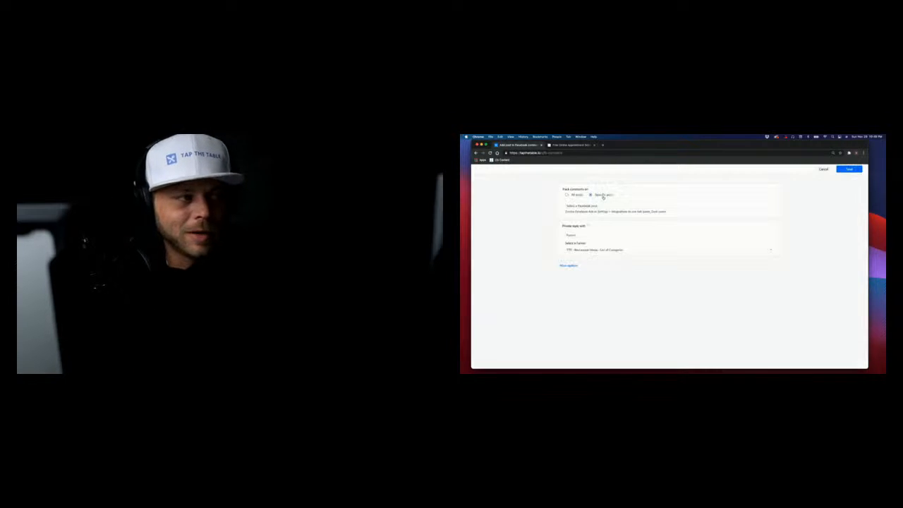
click(593, 209)
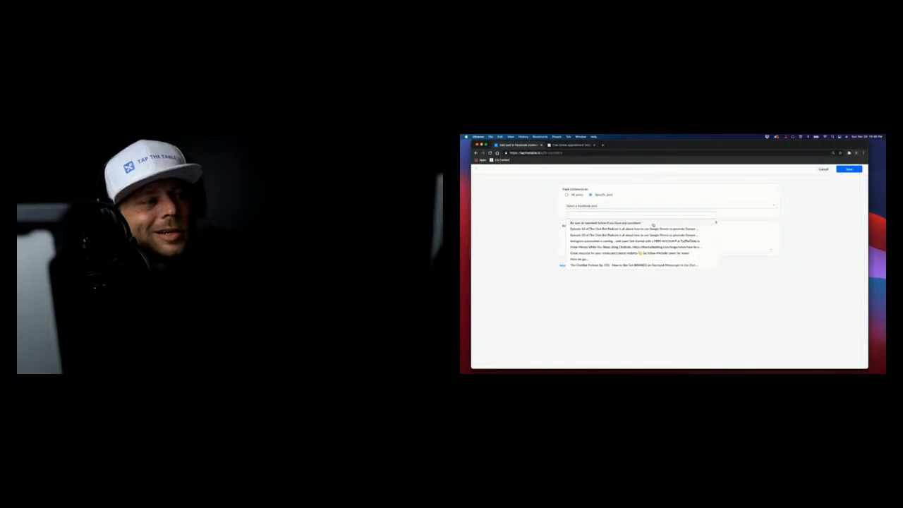
click(652, 223)
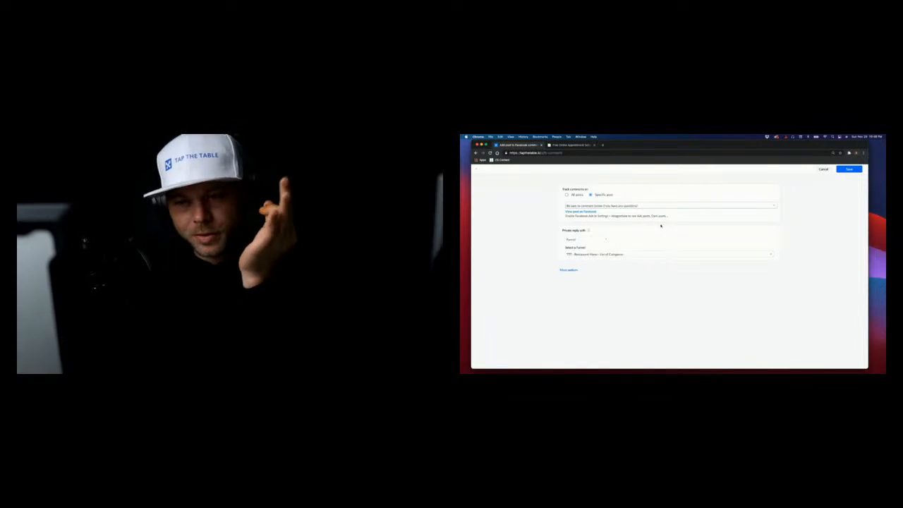
click(624, 254)
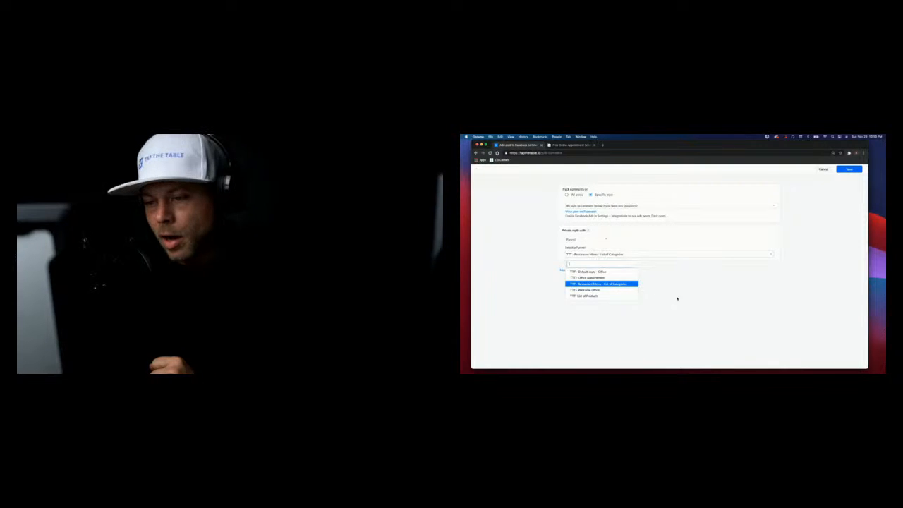
Keep the Restaurant Menu funnel and begin the public comment reply with 'Hey you a'
click(690, 288)
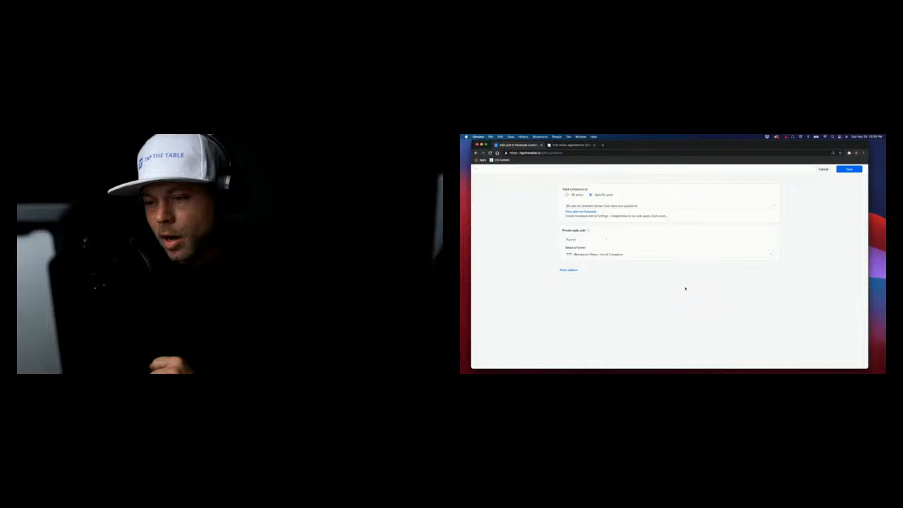
click(572, 270)
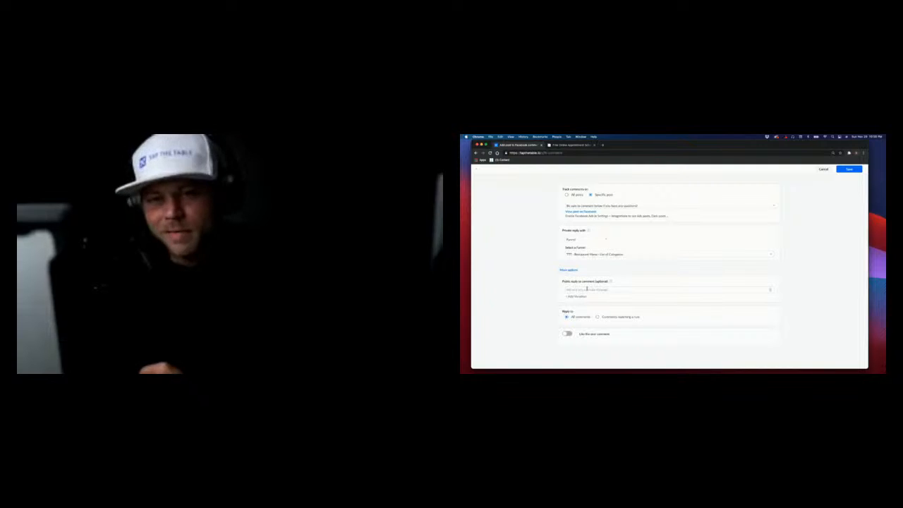
click(586, 289)
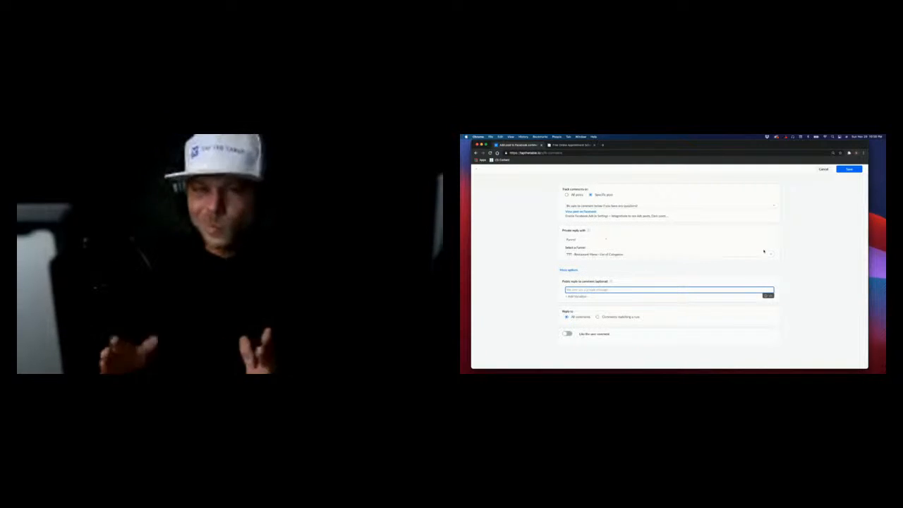
text(Hey you)
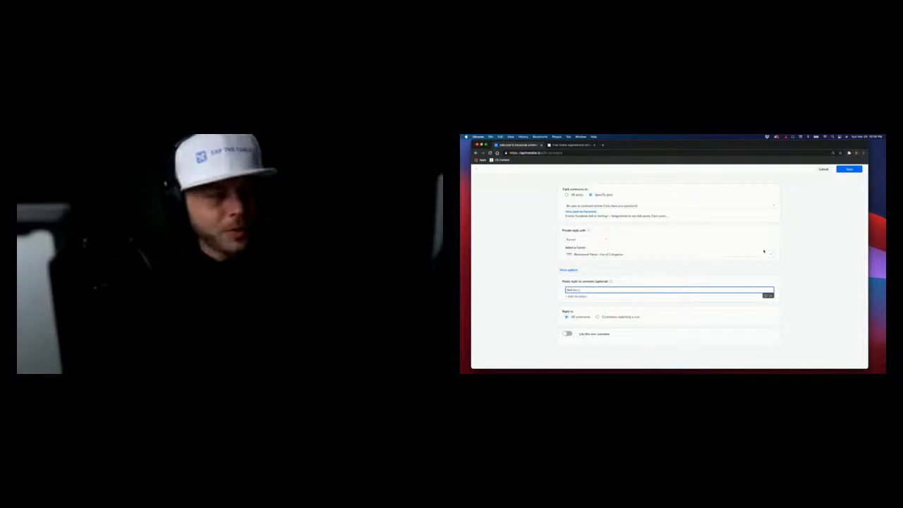
text( a message)
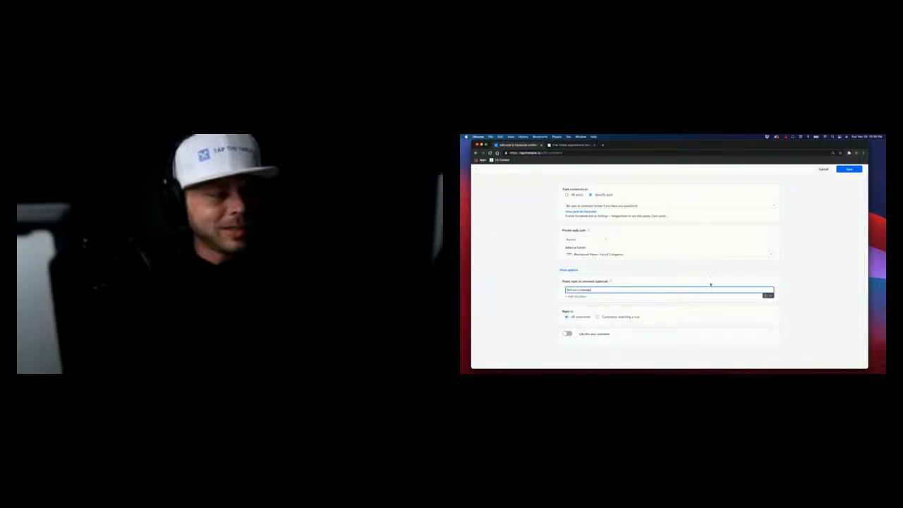
Add public reply variations 'DM'd You' and 'Check your Inbox'
click(578, 295)
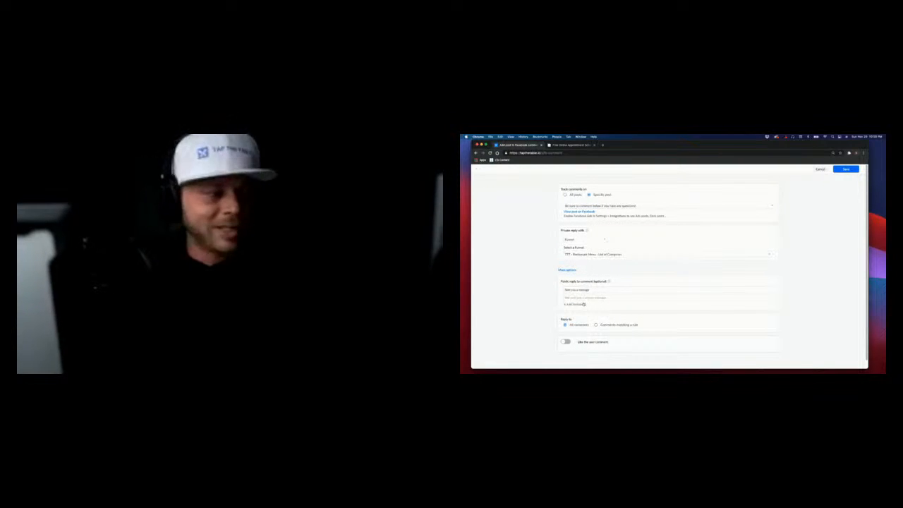
click(582, 298)
text(DM)
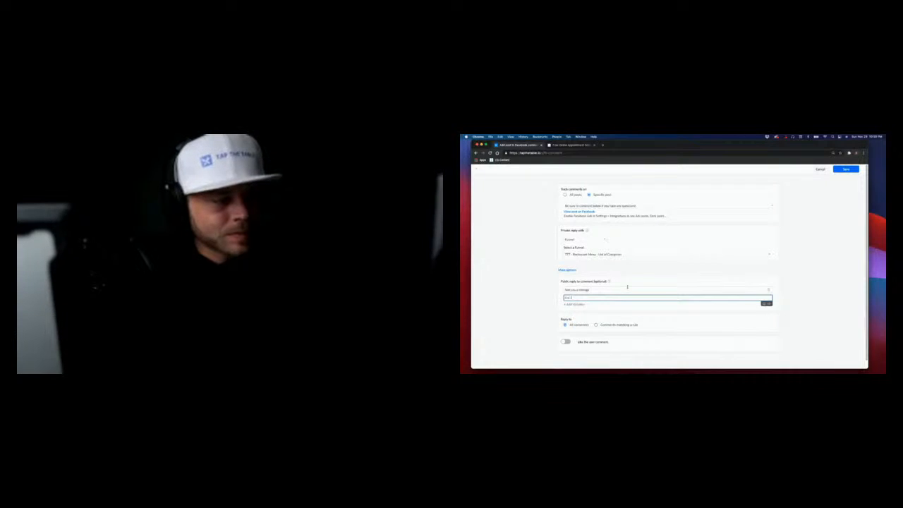
text('d)
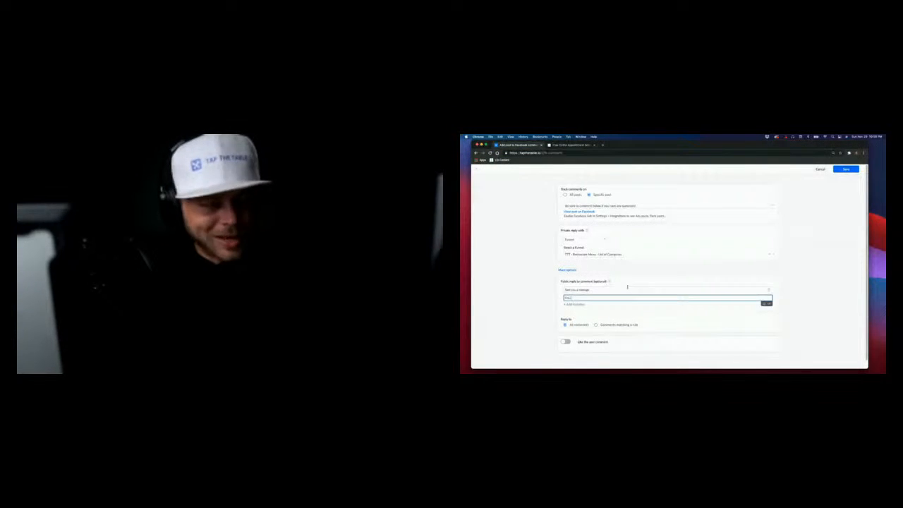
text( You)
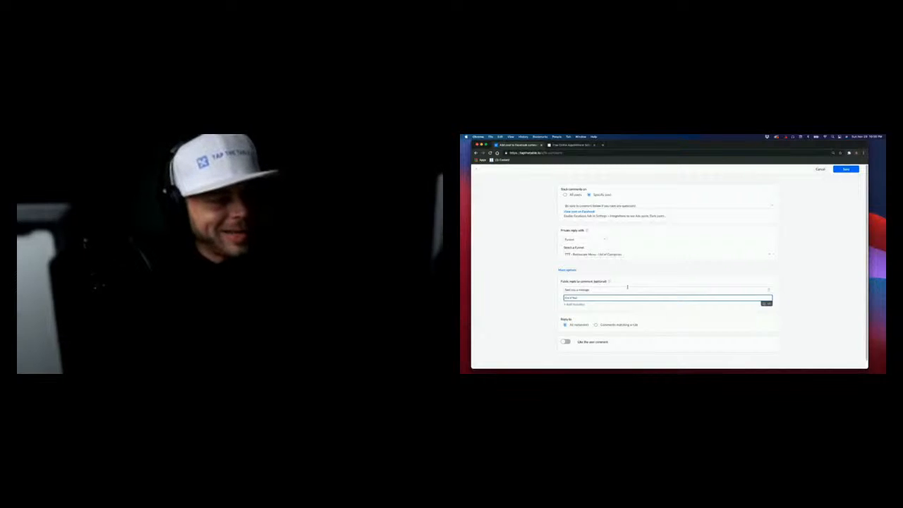
click(574, 304)
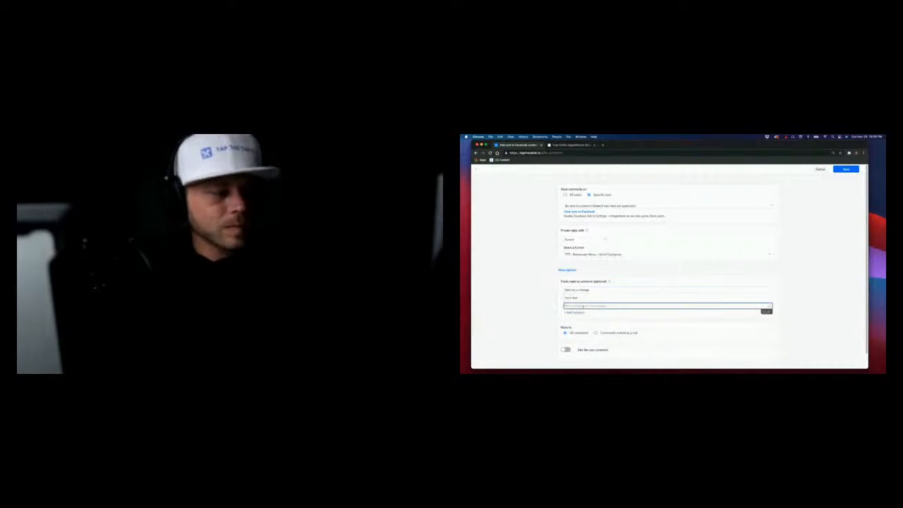
text(Check your Inb)
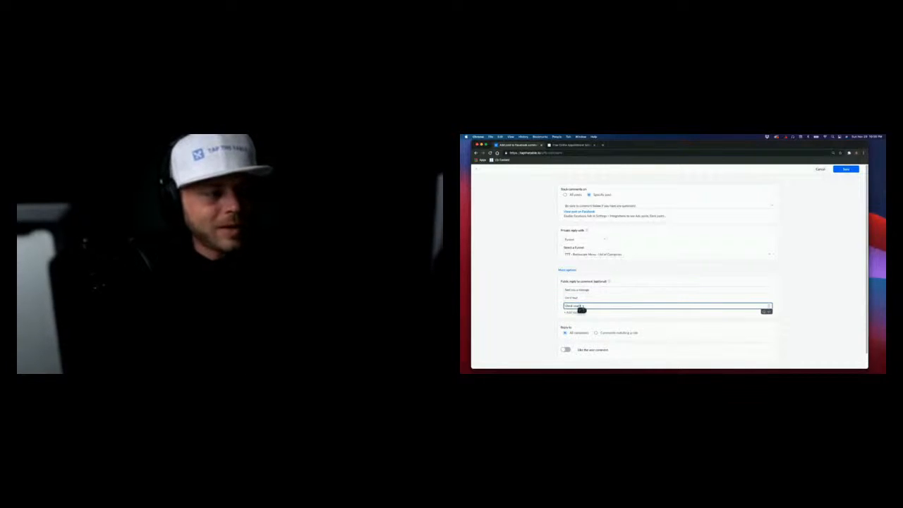
text(ox)
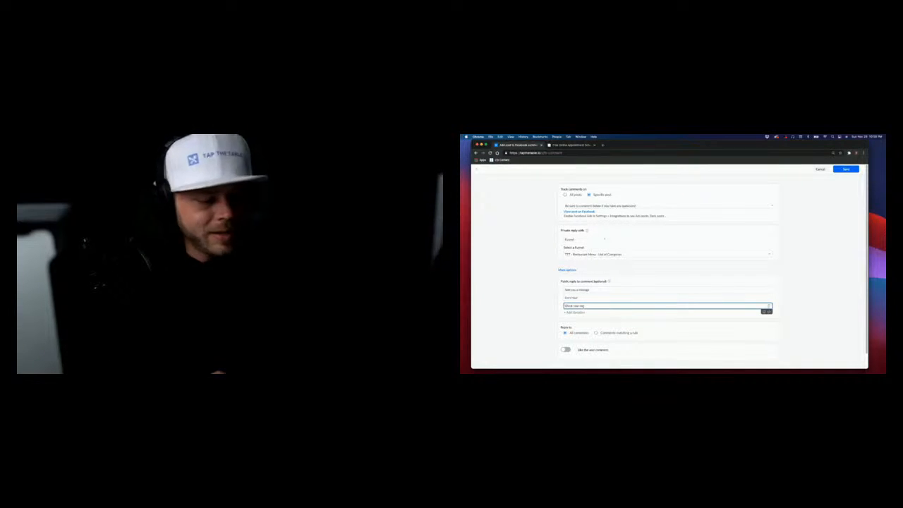
text(ox)
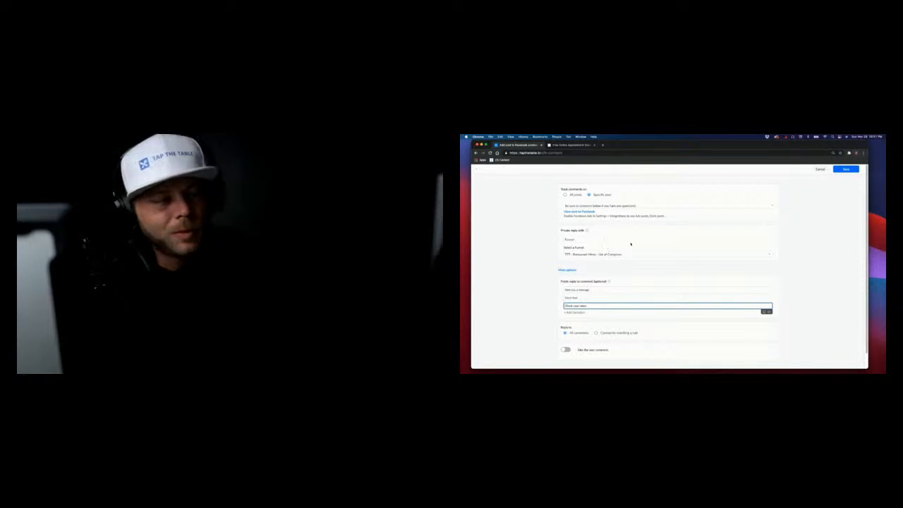
Scroll down past the finished 'Check your Inbox' reply variation
scroll(630, 244, down, 2)
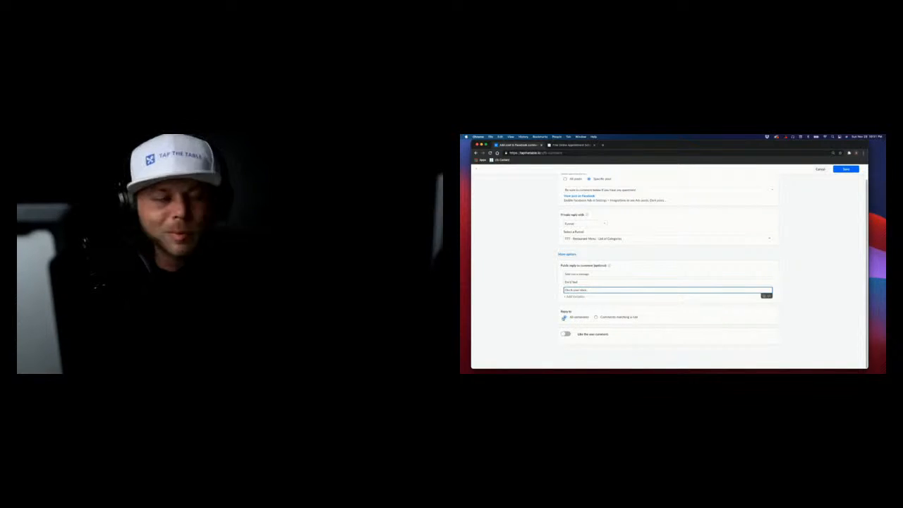
Reply only to comments matching a rule, then leave the comment settings page
click(596, 317)
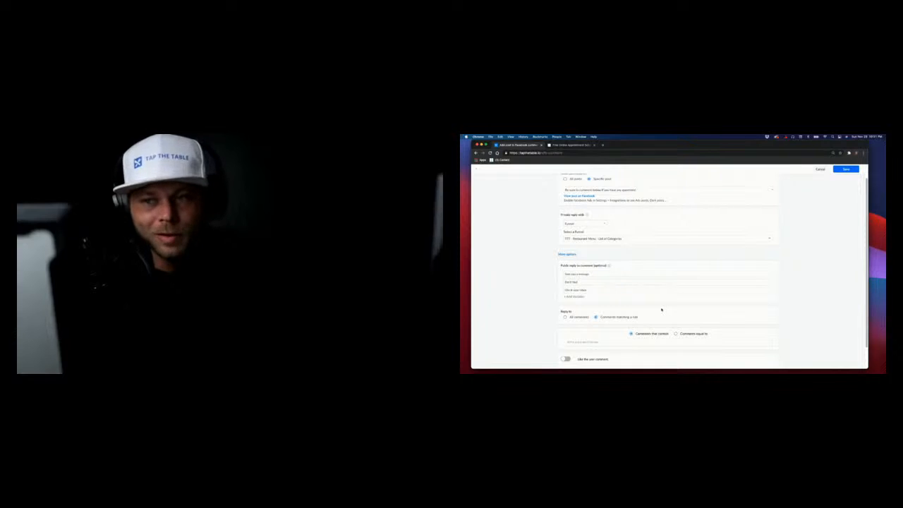
scroll(661, 309, down, 2)
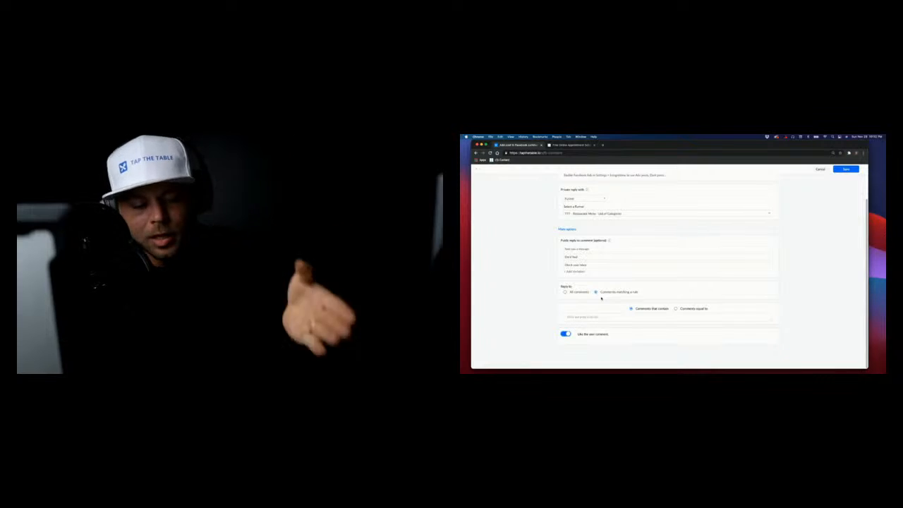
click(478, 170)
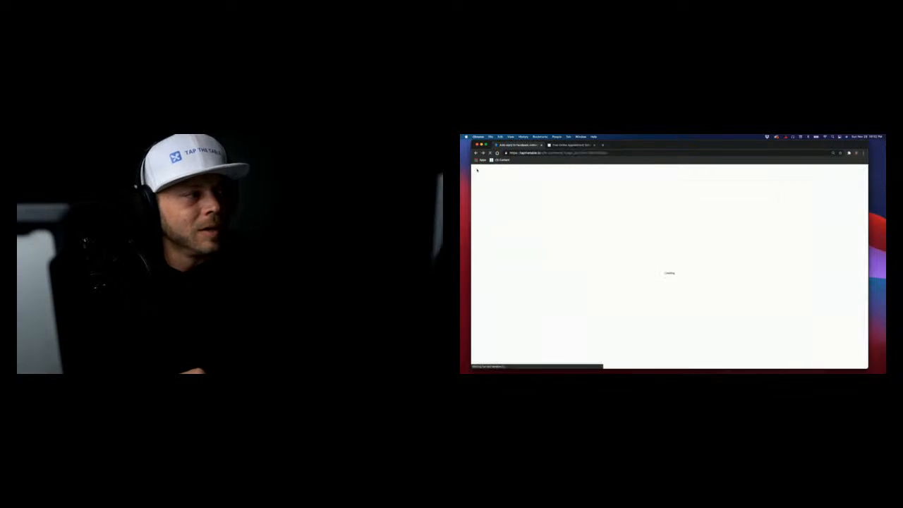
Return to the Marketing page listing Facebook Auto Comments through Funnel Builder
click(495, 184)
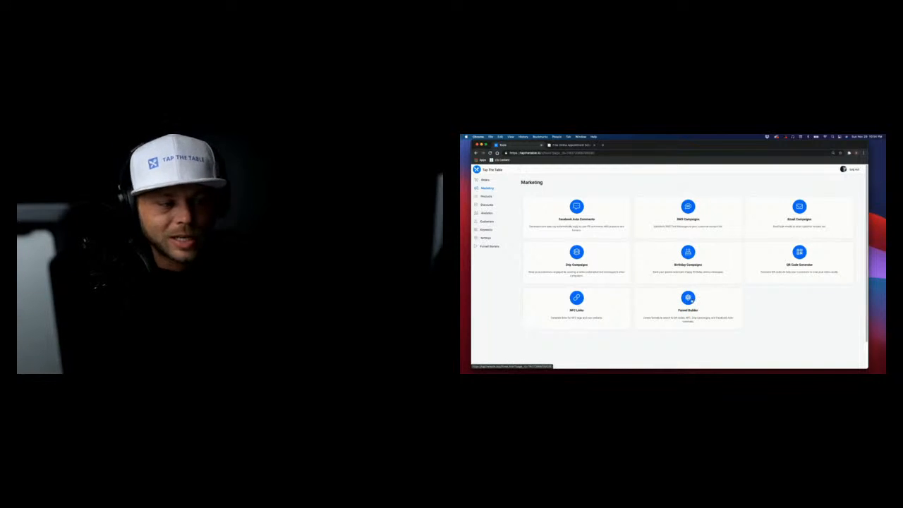
Create a new funnel named 'Tesier Test 1' in the Funnel Builder and open its editor
click(690, 299)
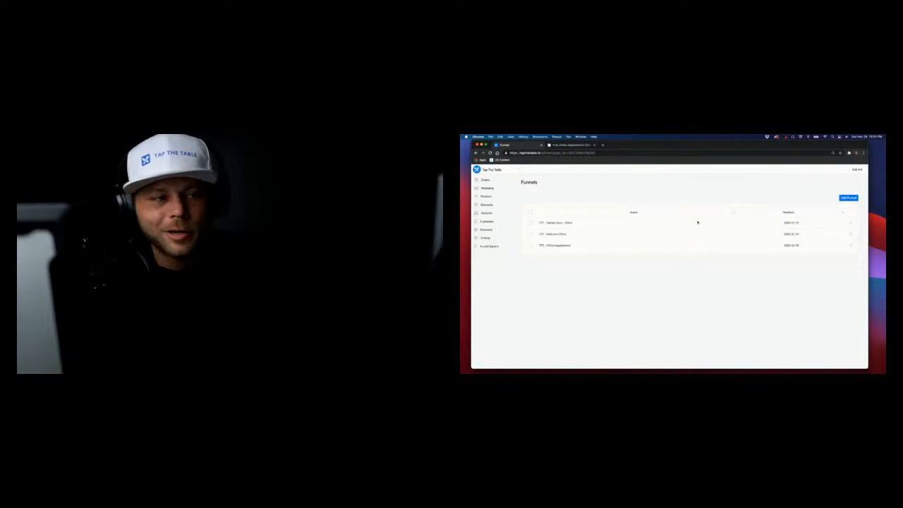
click(848, 198)
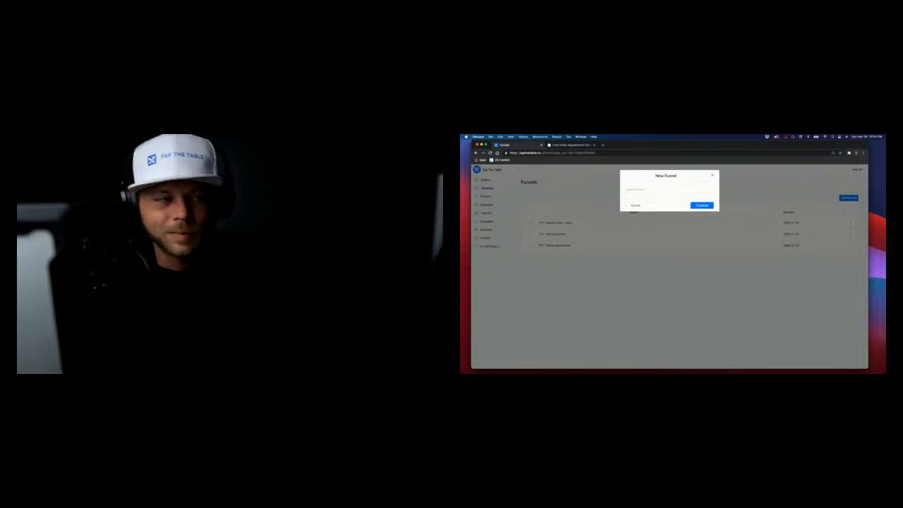
click(684, 188)
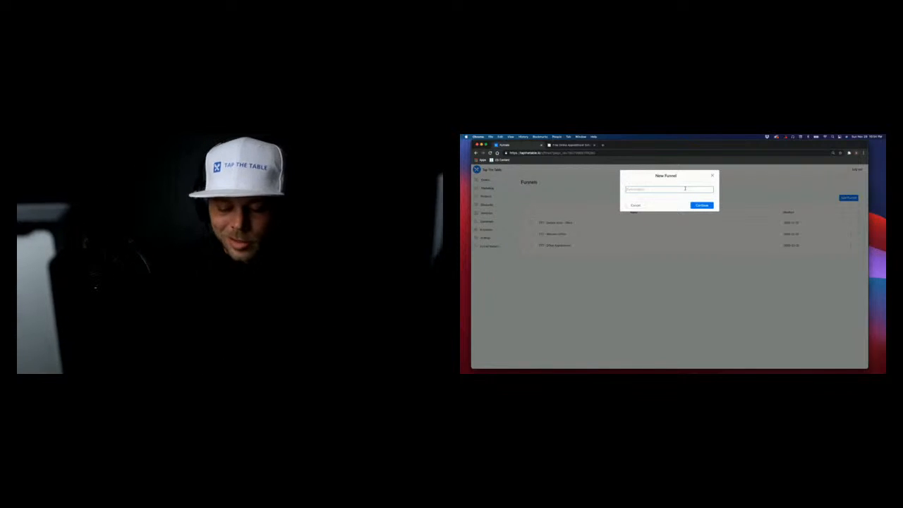
text(Tesier Test)
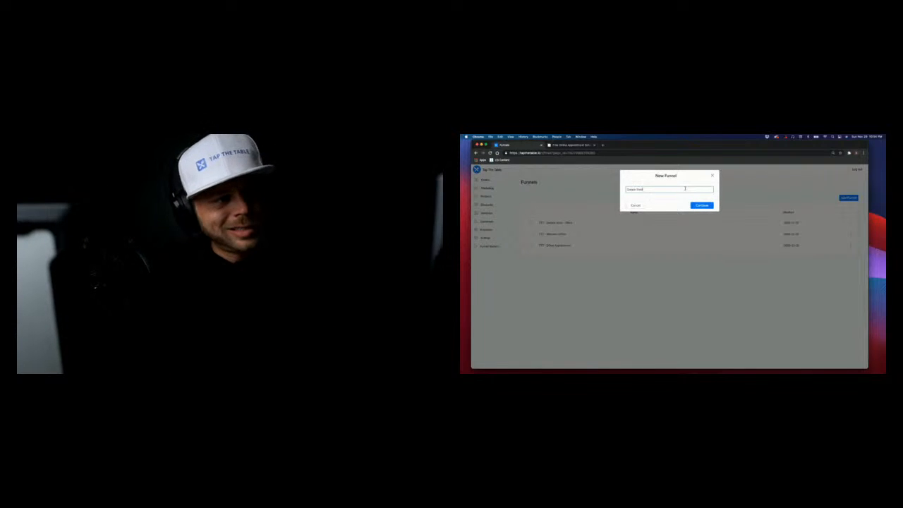
text( 1)
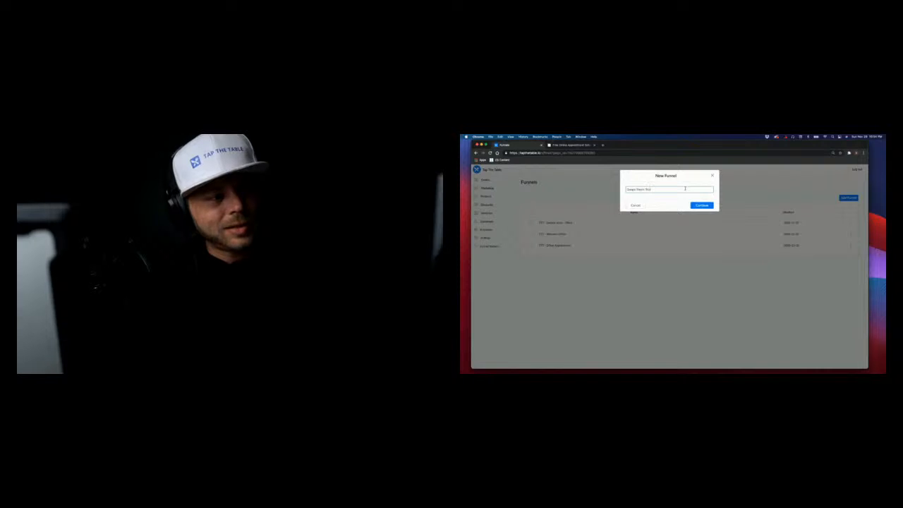
click(702, 204)
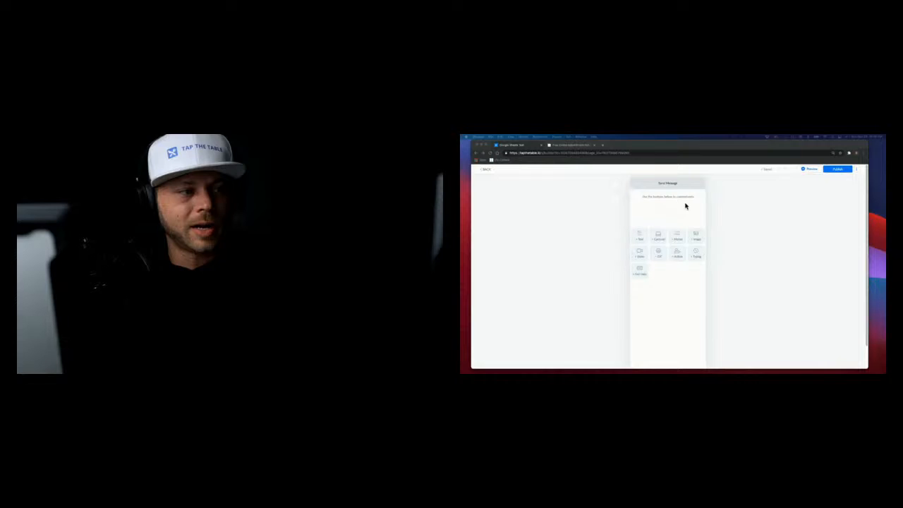
Add a typing delay block to the Send Message step and adjust its seconds value
click(696, 257)
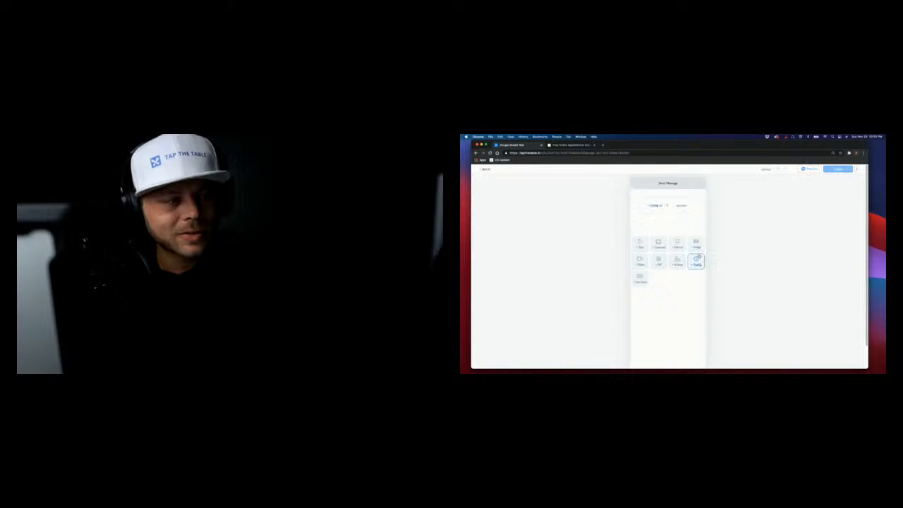
click(673, 206)
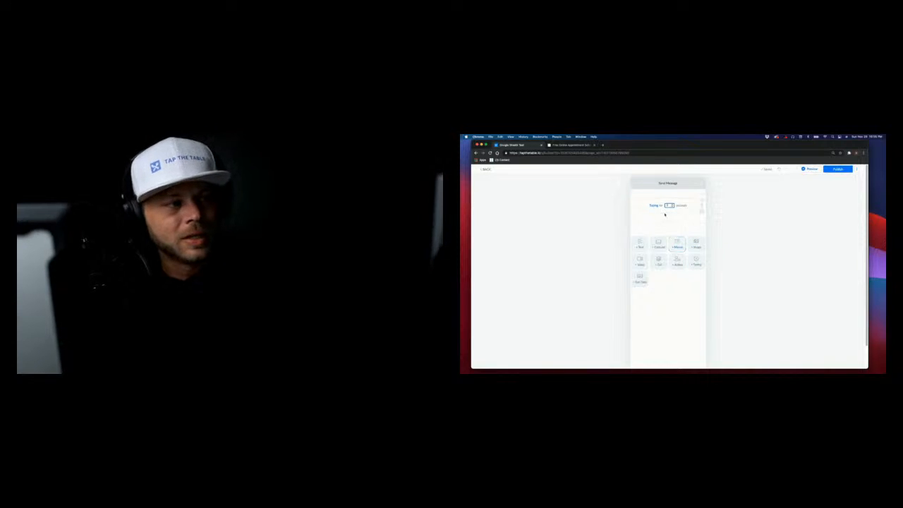
click(661, 206)
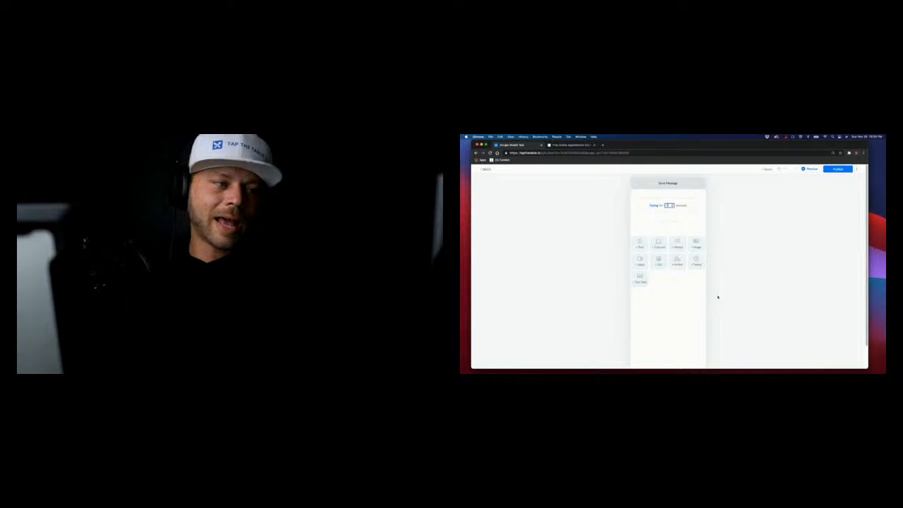
Add a Tap the Table Real Estate Group welcome text with the First Name variable, then another typing delay
click(641, 244)
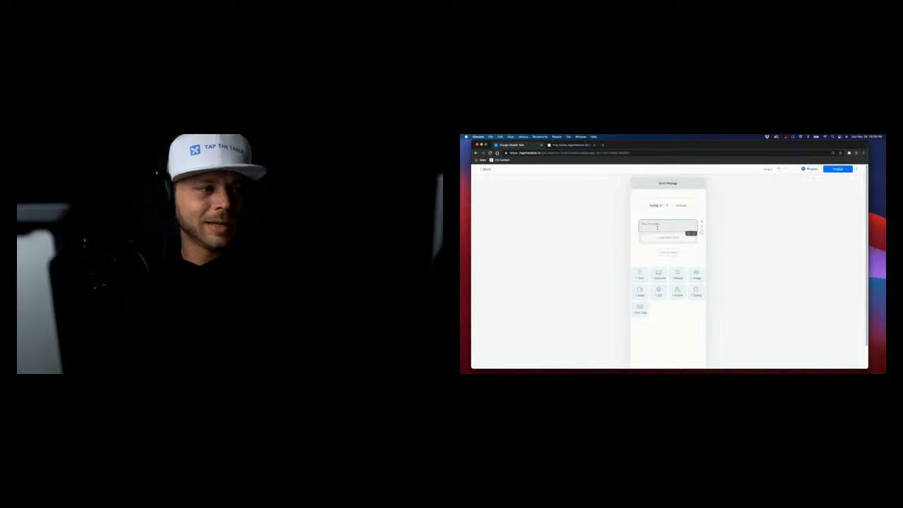
click(656, 227)
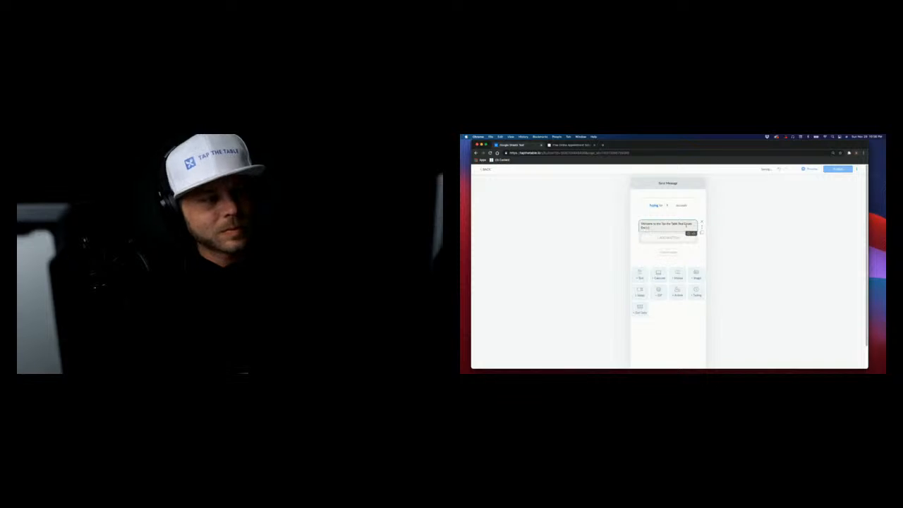
click(696, 235)
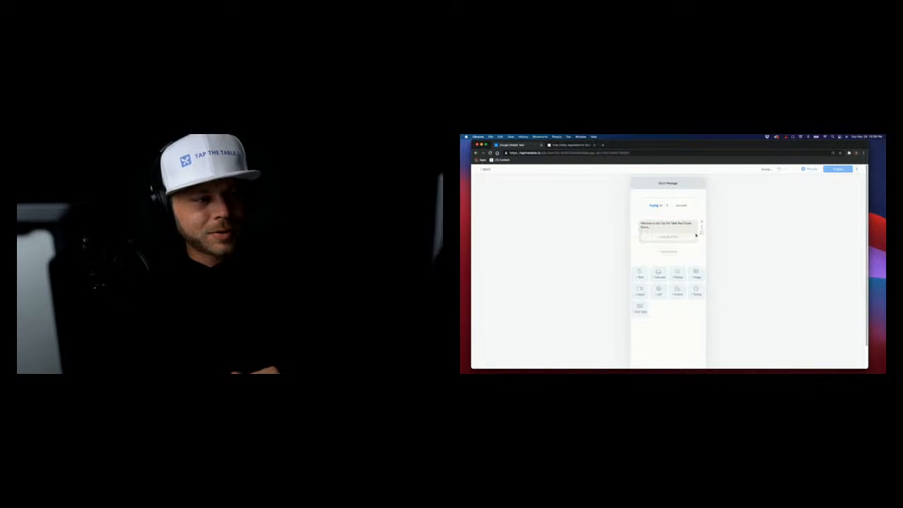
click(693, 234)
click(694, 235)
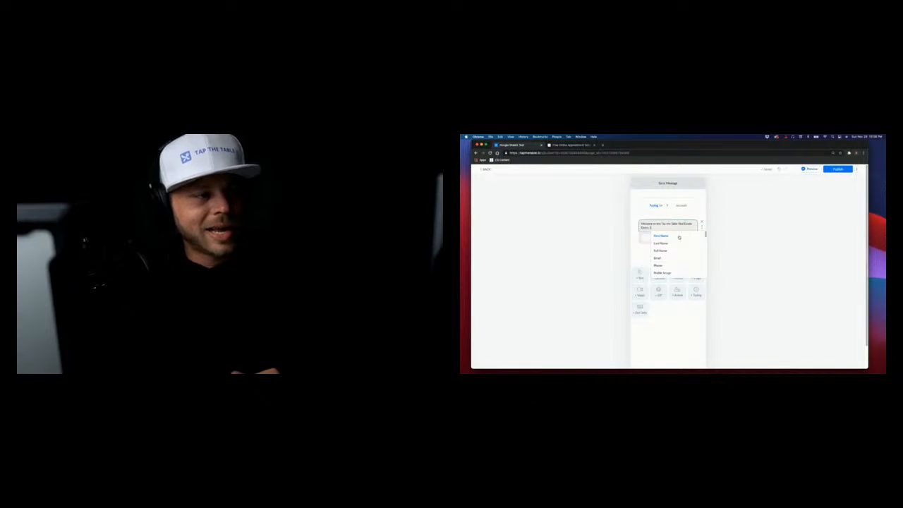
click(679, 237)
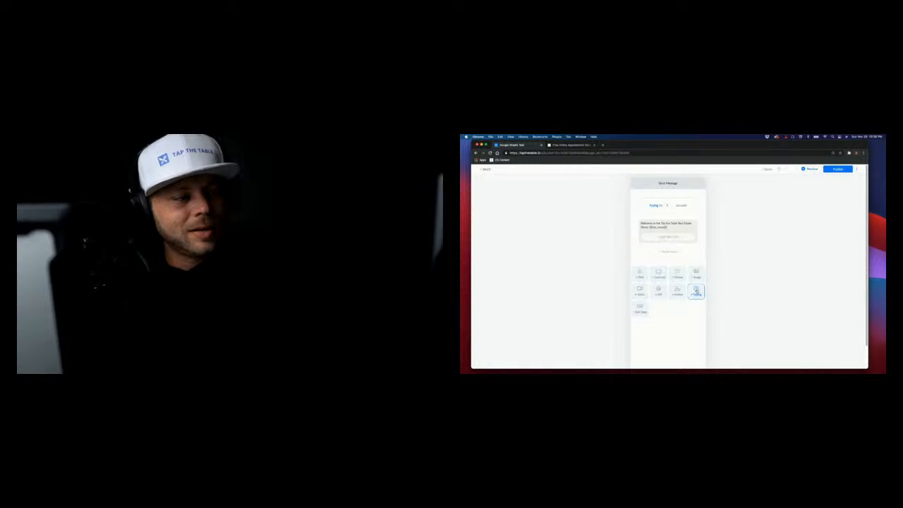
click(696, 290)
Add a second text block after the typing delay reading 'Check out these awesome houses!'
click(639, 295)
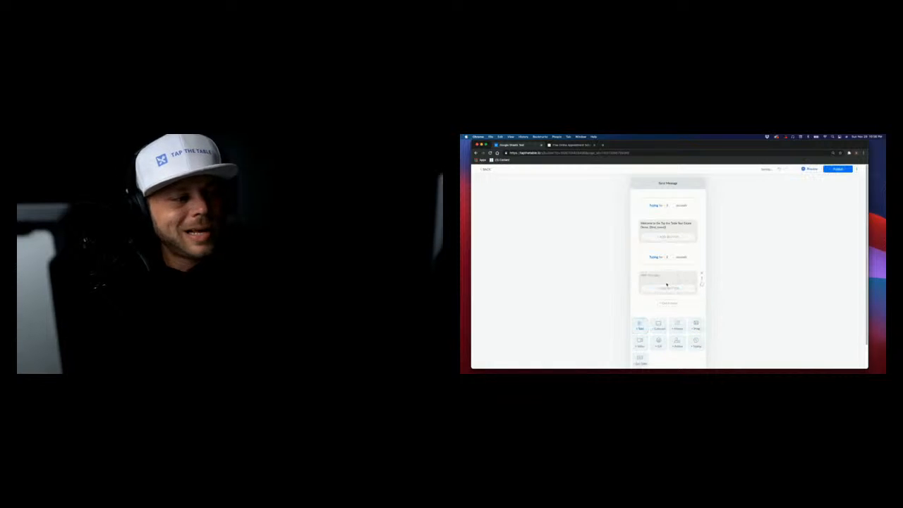
click(665, 279)
text(Click)
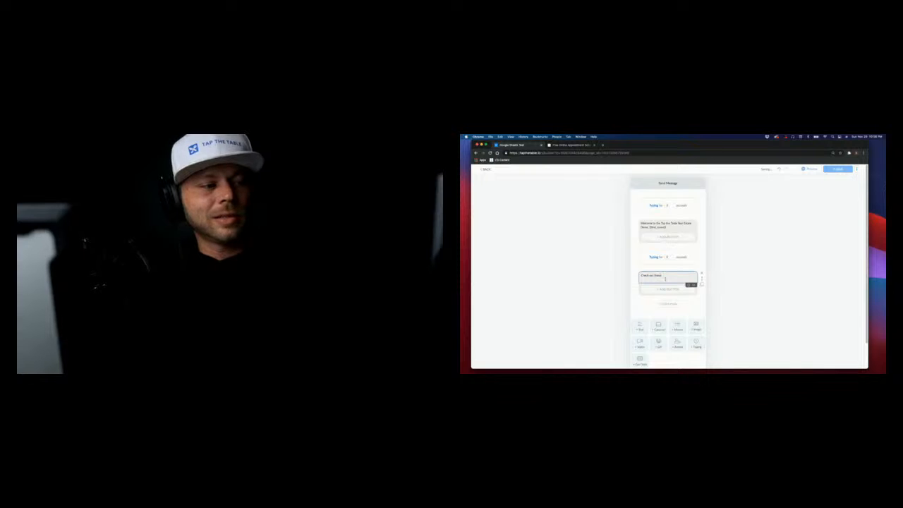
text(l)
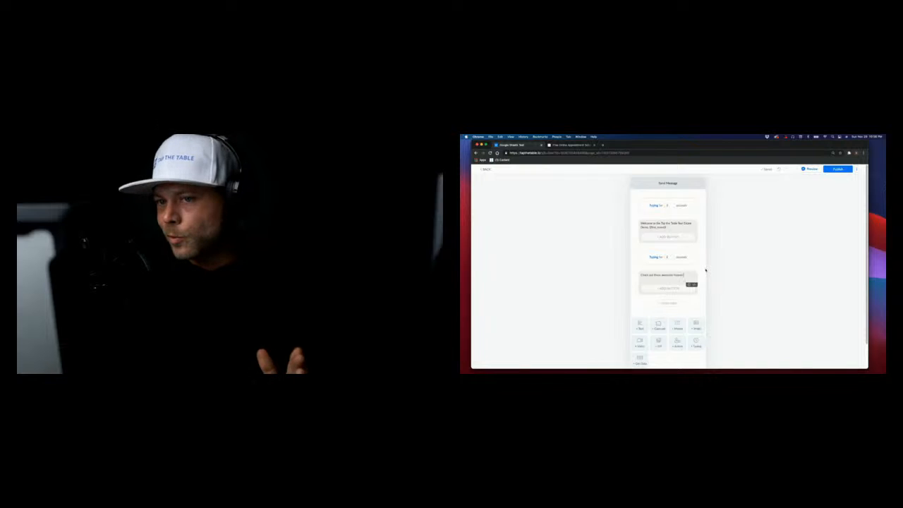
scroll(677, 270, down, 1)
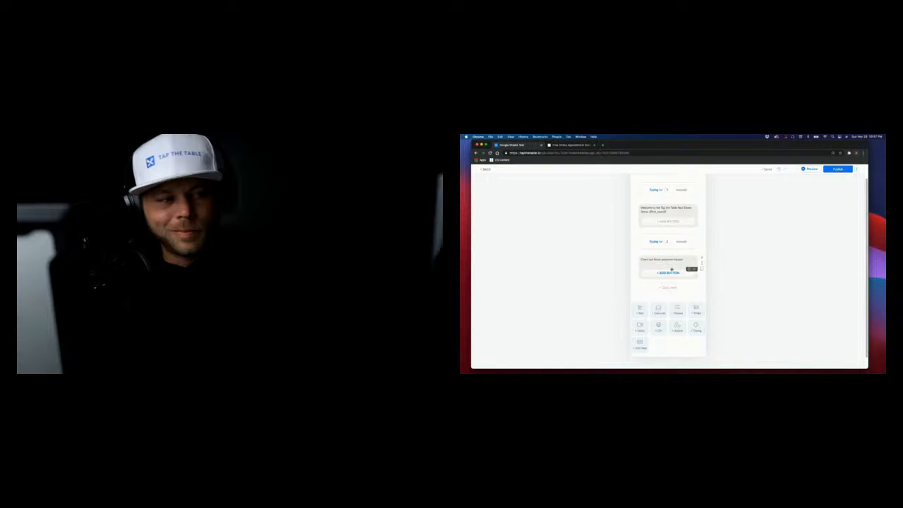
click(676, 262)
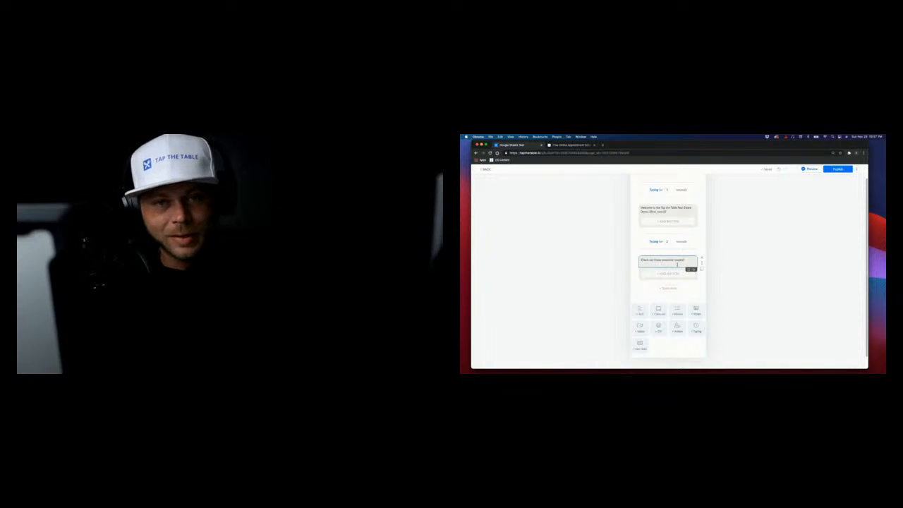
click(678, 270)
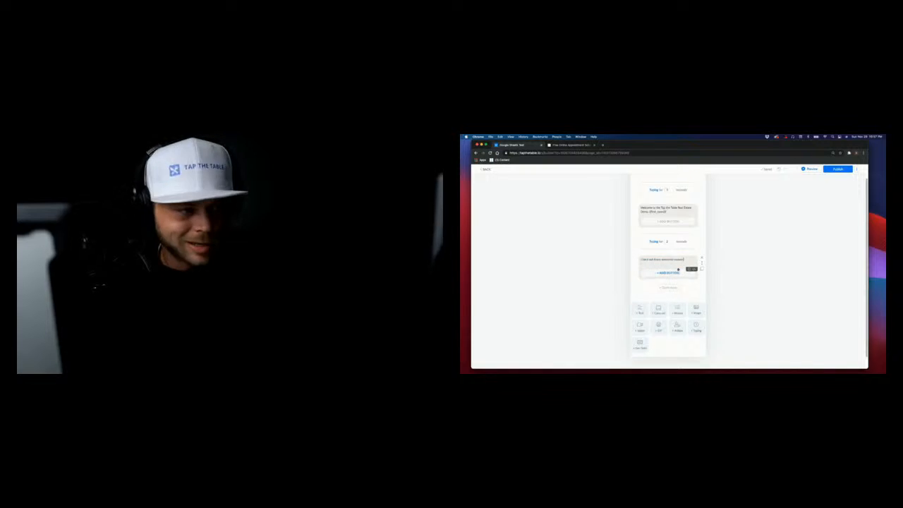
click(685, 262)
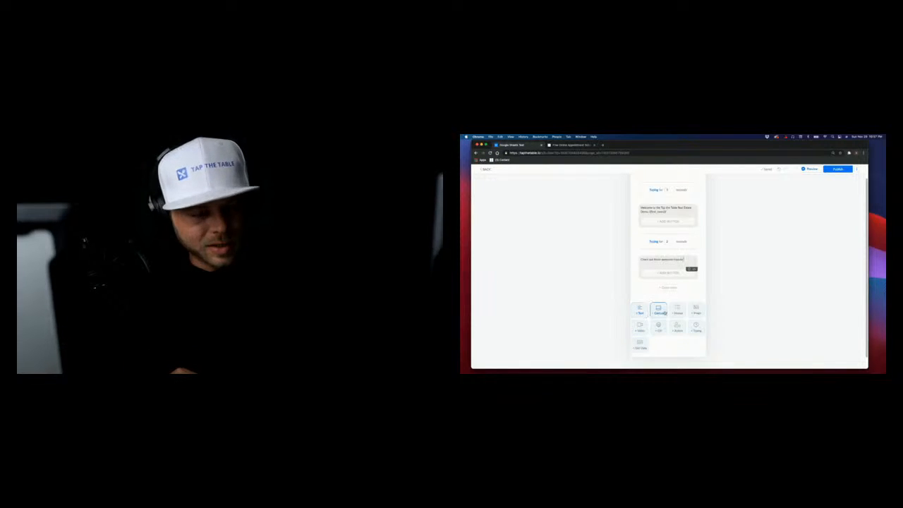
click(658, 310)
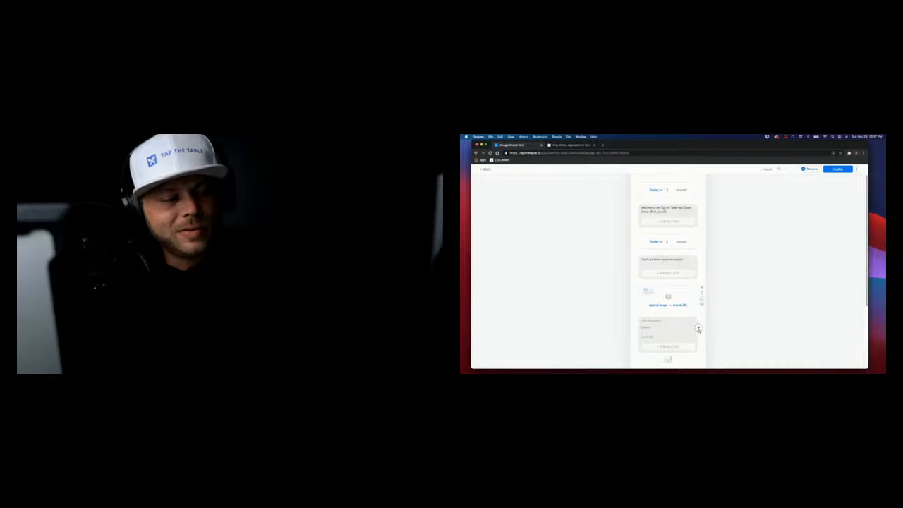
click(698, 328)
click(699, 328)
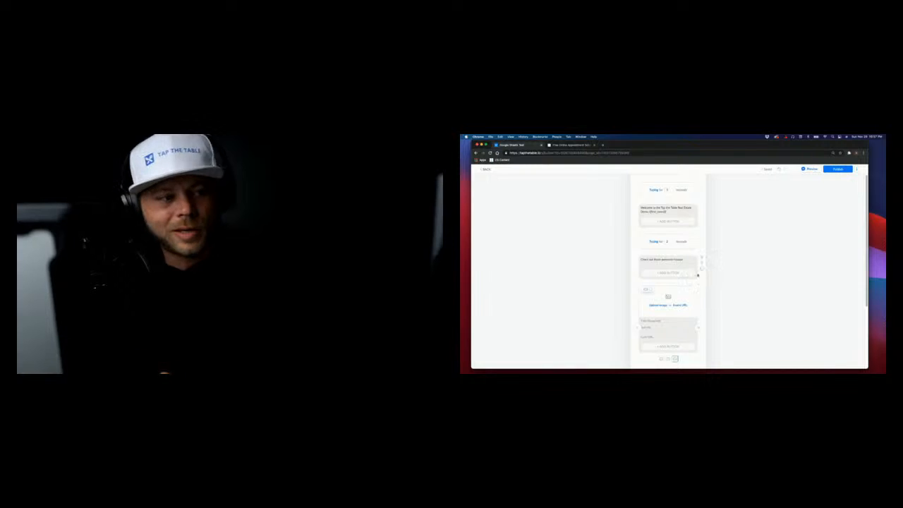
click(702, 288)
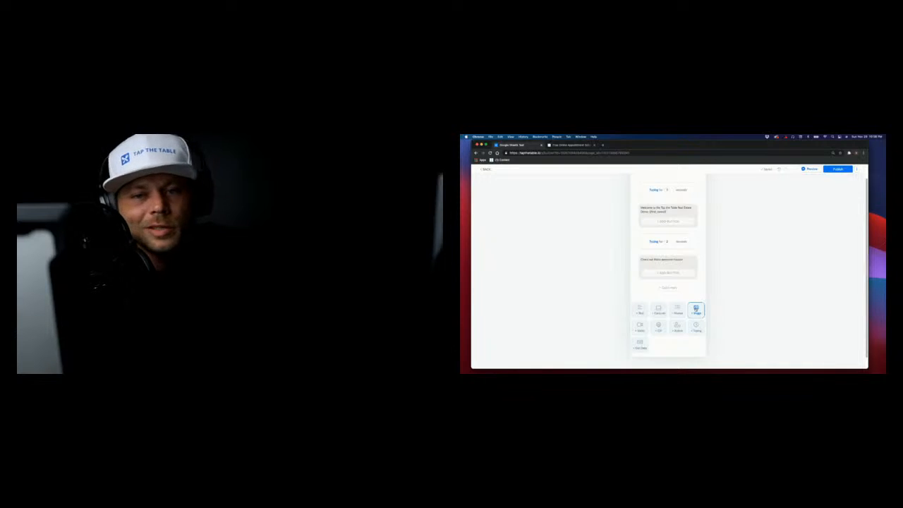
click(657, 326)
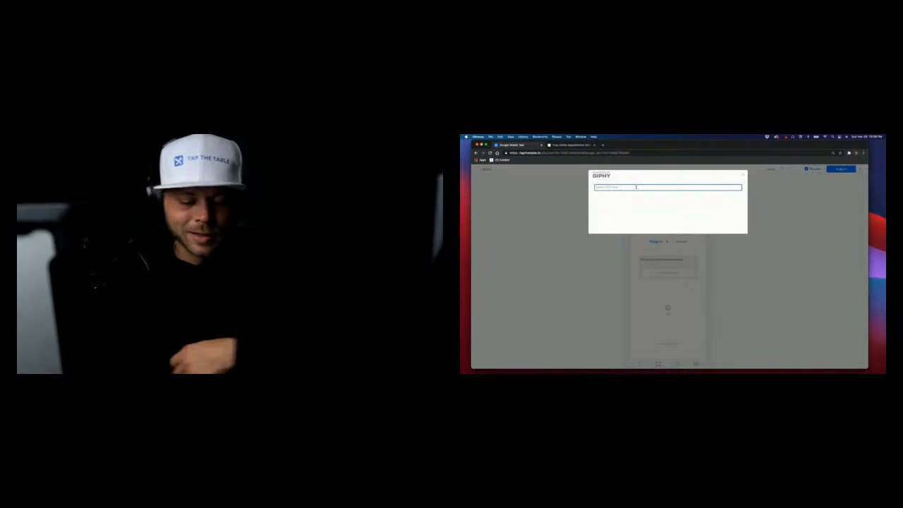
text(mulcher)
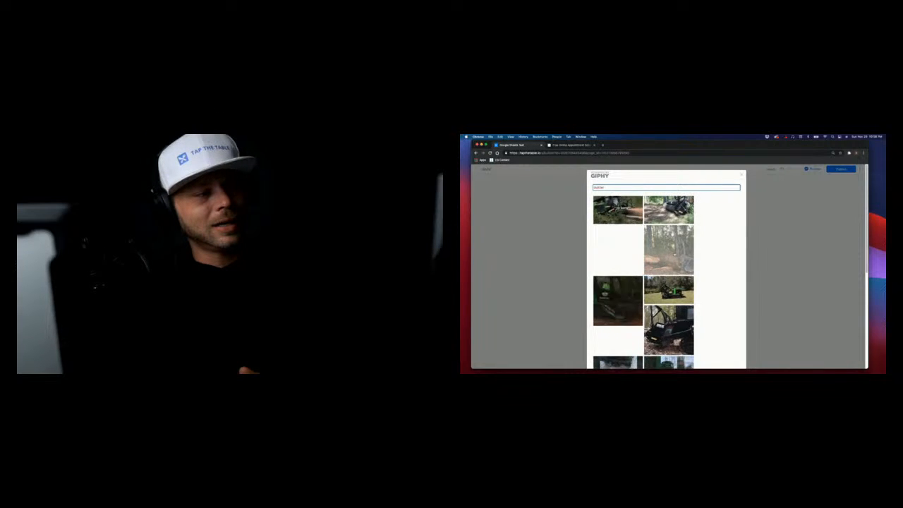
click(671, 264)
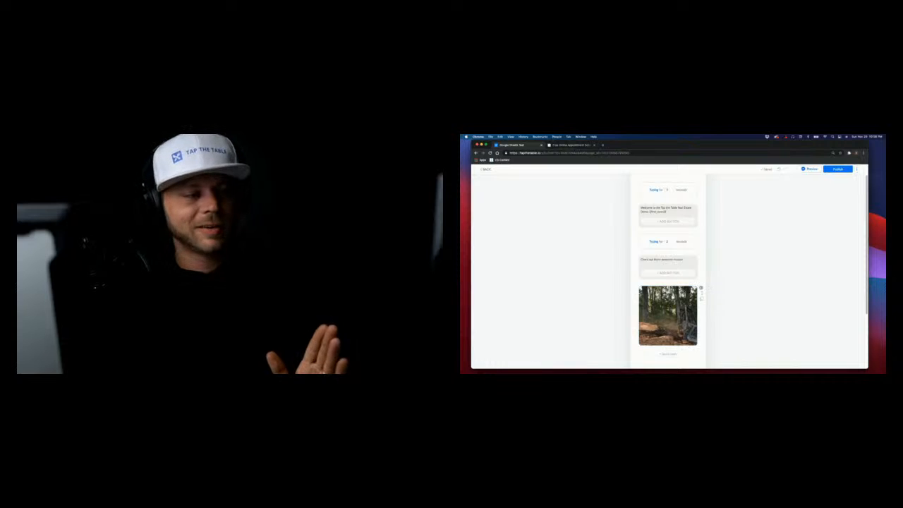
click(700, 289)
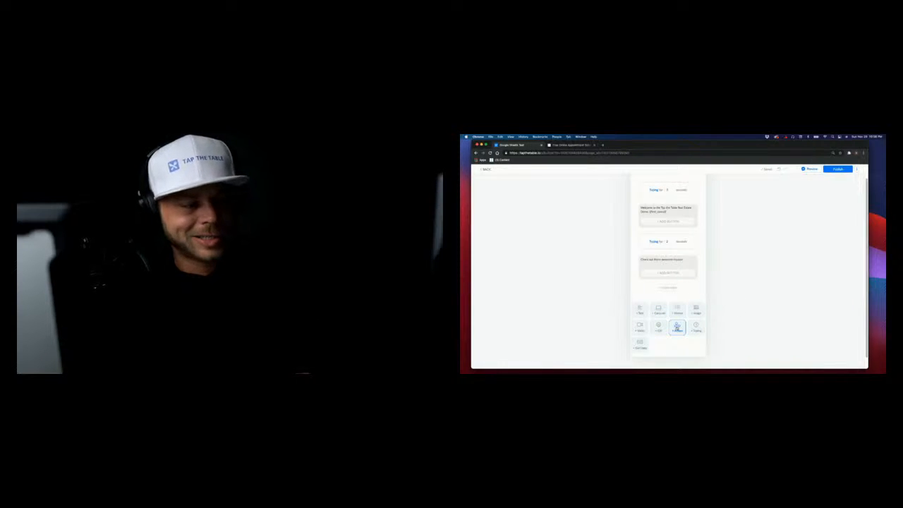
Insert a Google Sheets action from the action list below the houses message
click(677, 327)
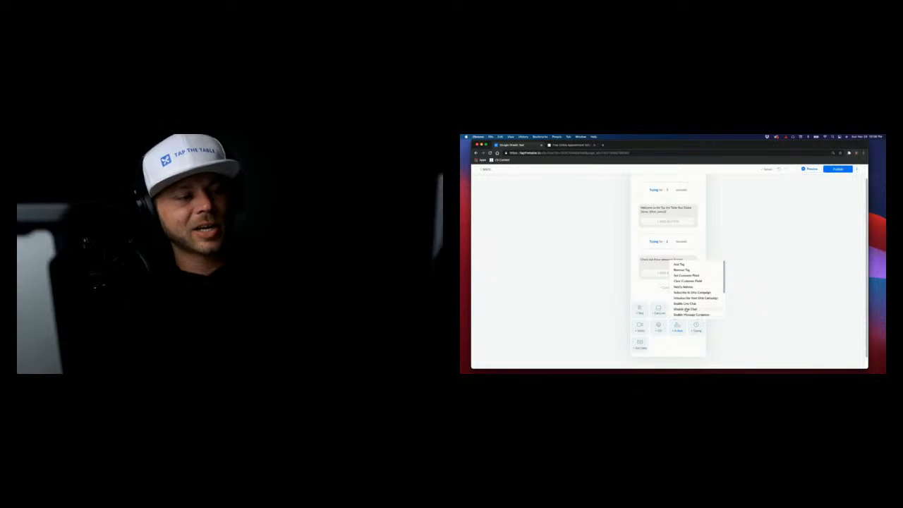
scroll(685, 309, down, 3)
click(687, 308)
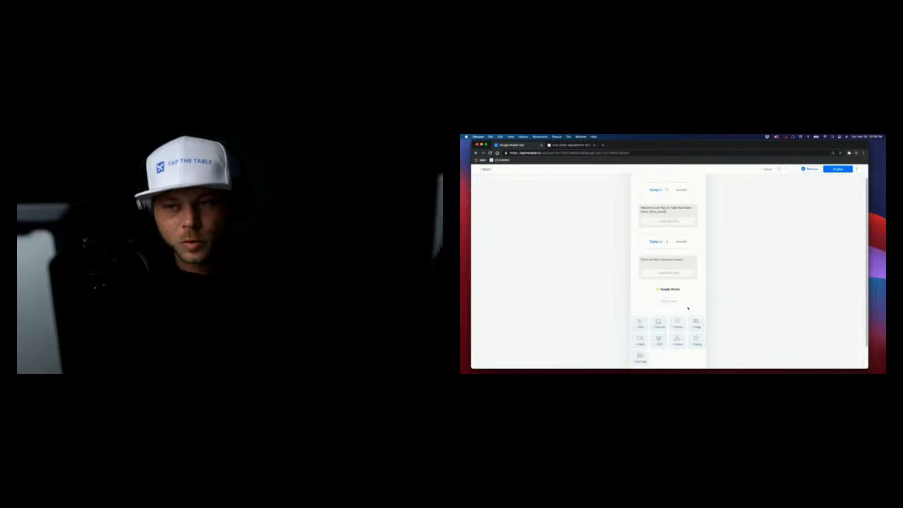
scroll(688, 306, up, 2)
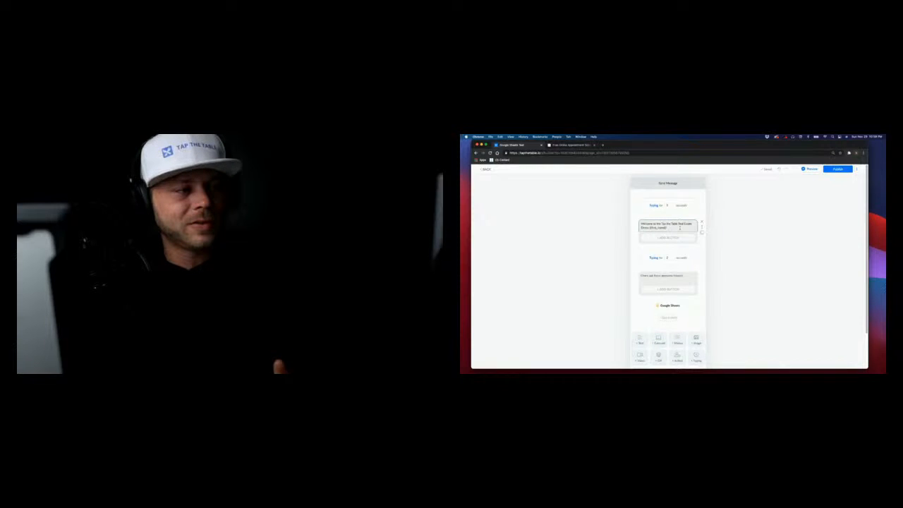
click(648, 276)
scroll(698, 297, down, 1)
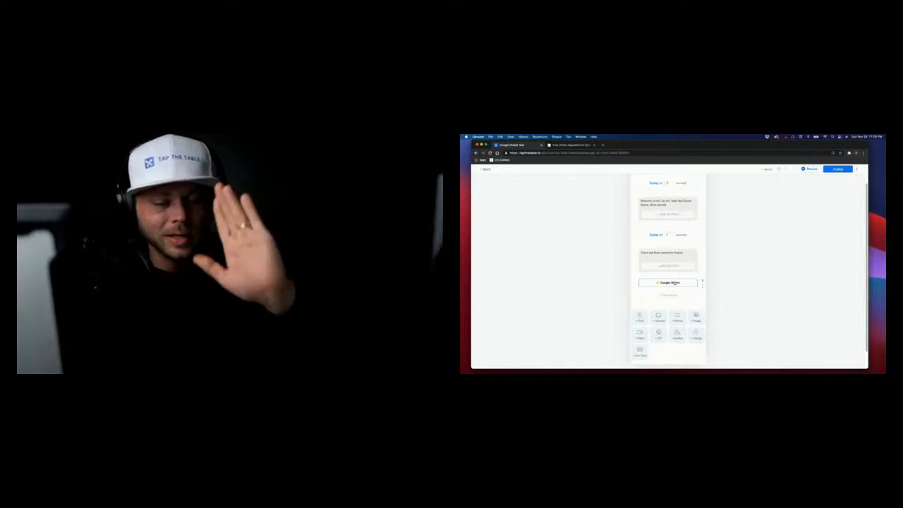
scroll(670, 283, down, 1)
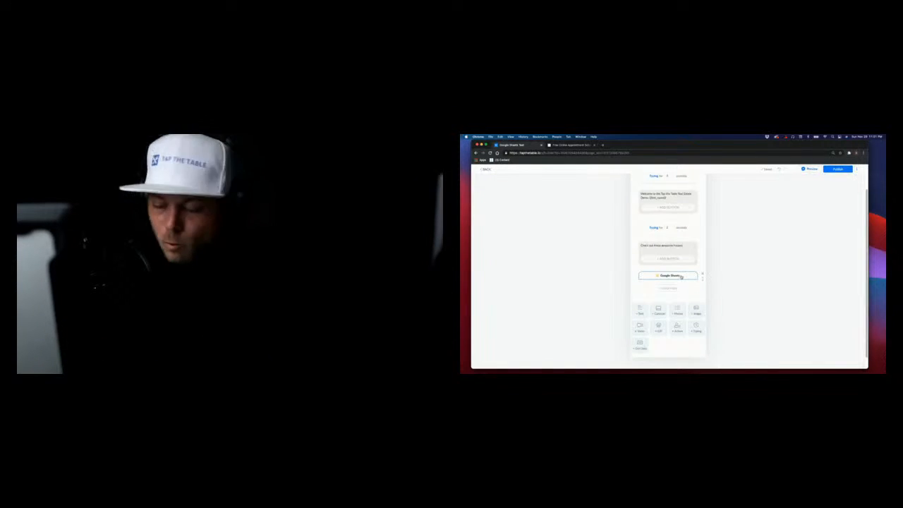
Open the Google Sheets block and continue to Settings to connect a Google account
click(675, 277)
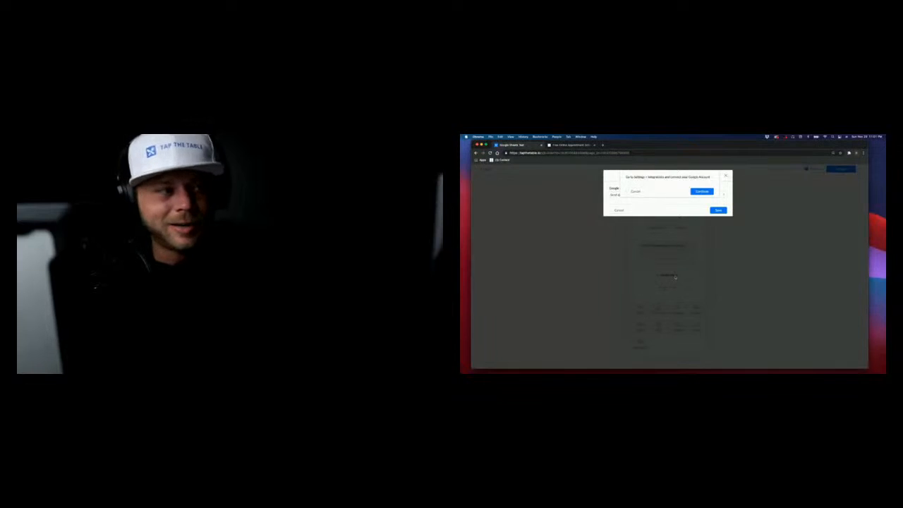
click(698, 192)
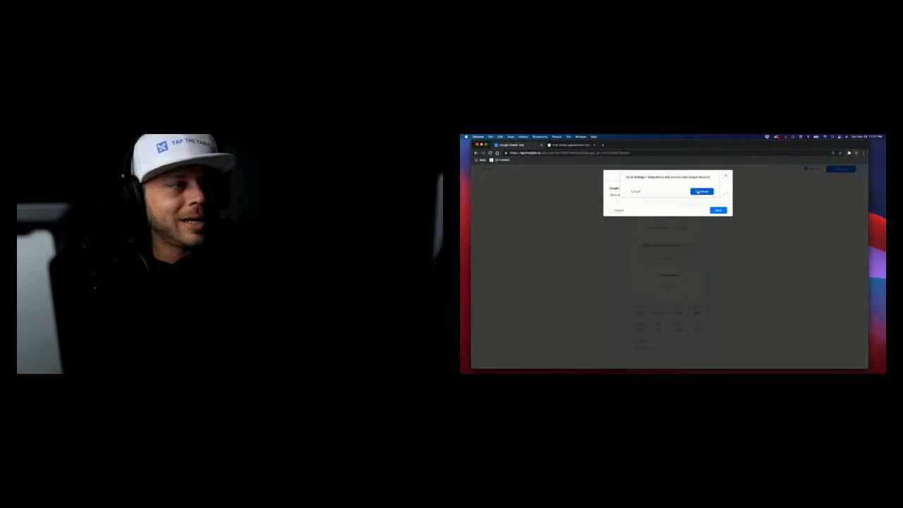
scroll(658, 249, down, 2)
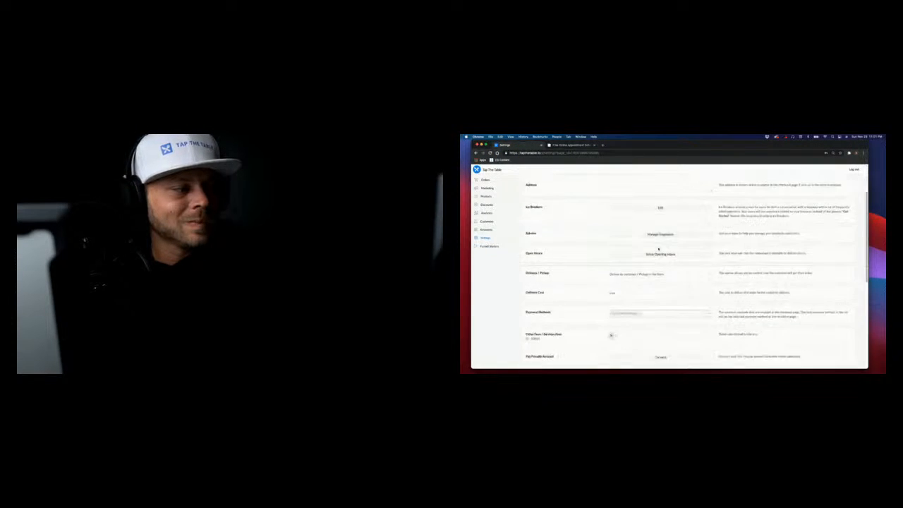
scroll(658, 248, down, 4)
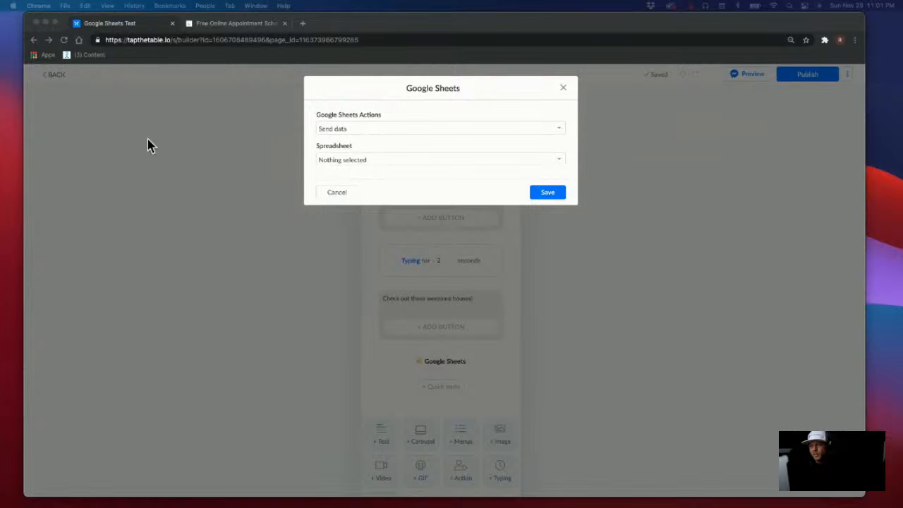
Close the Google Sheets settings and delete the existing Google Sheets block
click(563, 88)
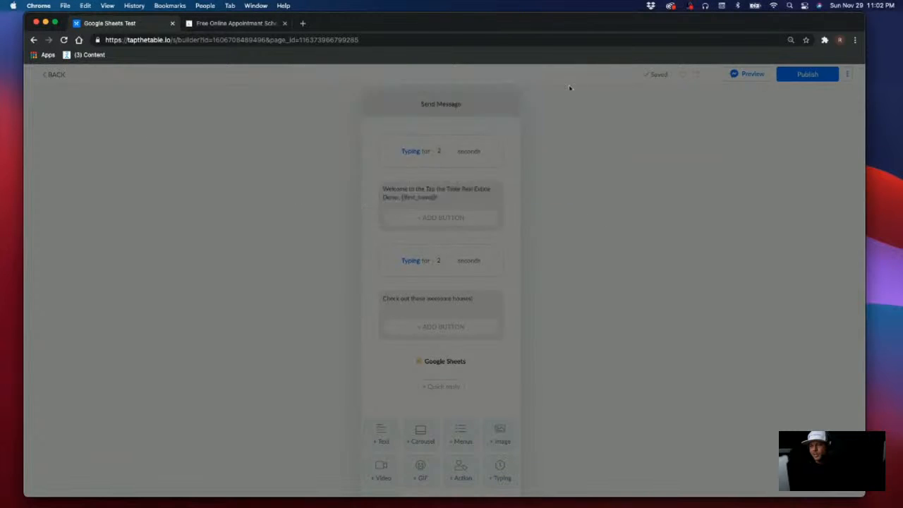
click(463, 376)
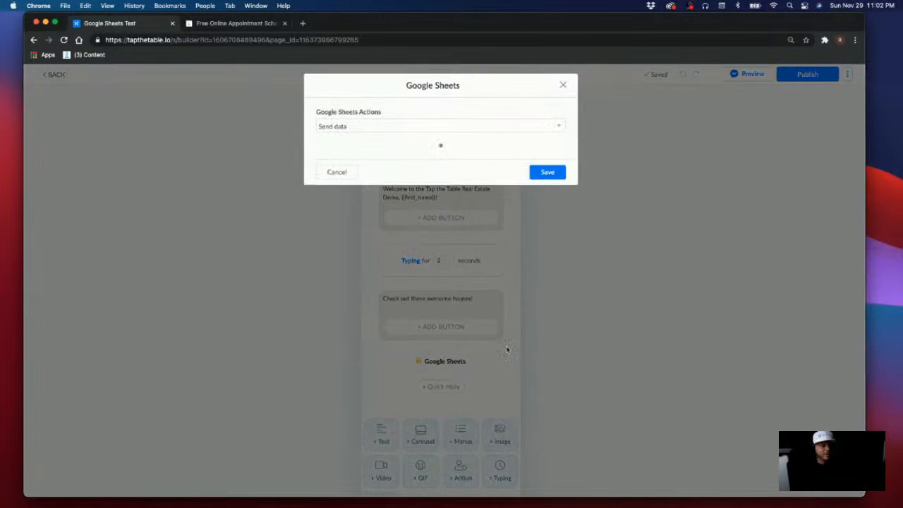
click(562, 88)
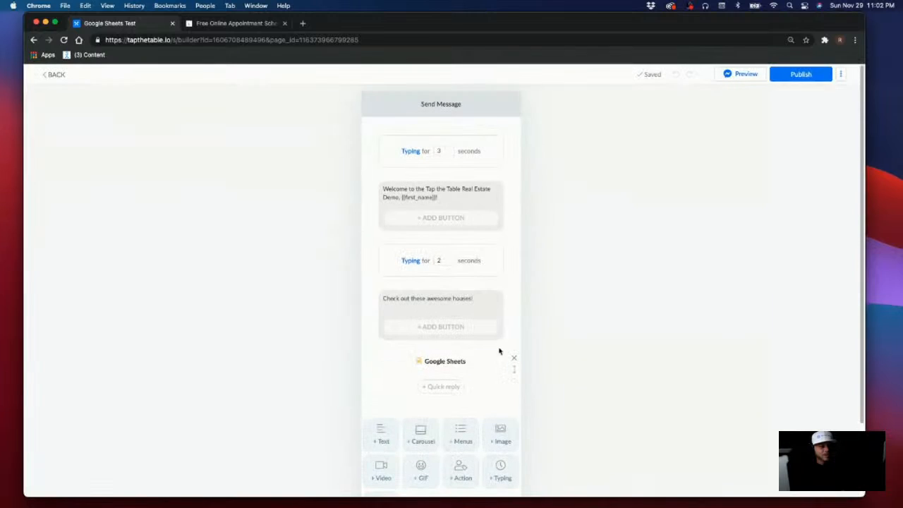
click(513, 353)
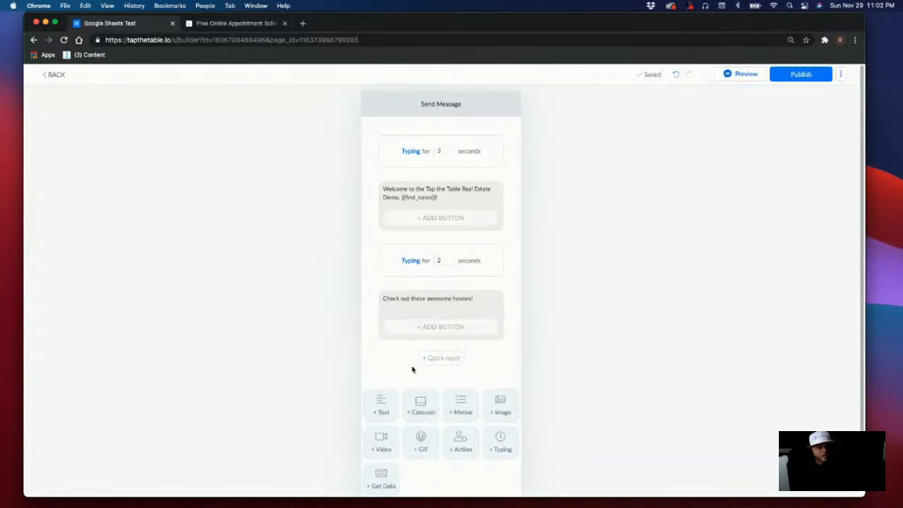
Add a fresh Google Sheets action and show its Google Sheets Actions options
scroll(458, 367, down, 2)
click(463, 384)
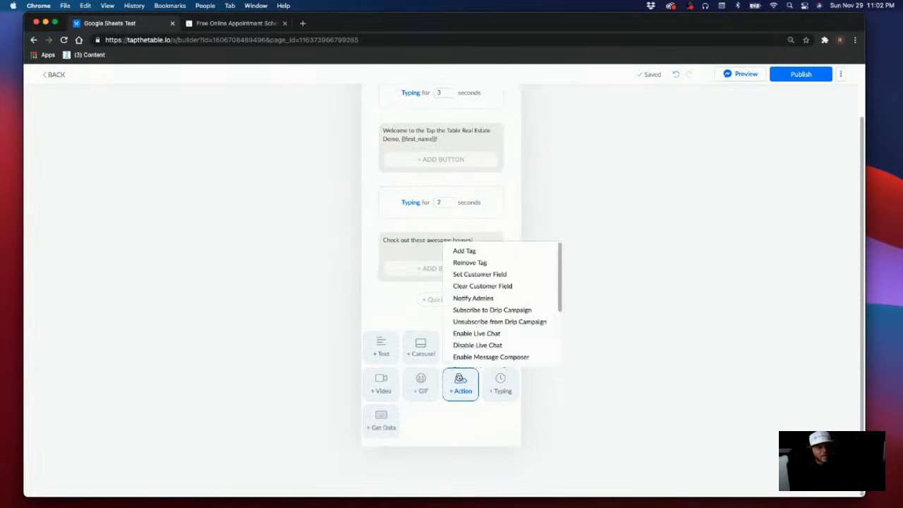
scroll(484, 332, down, 2)
click(485, 332)
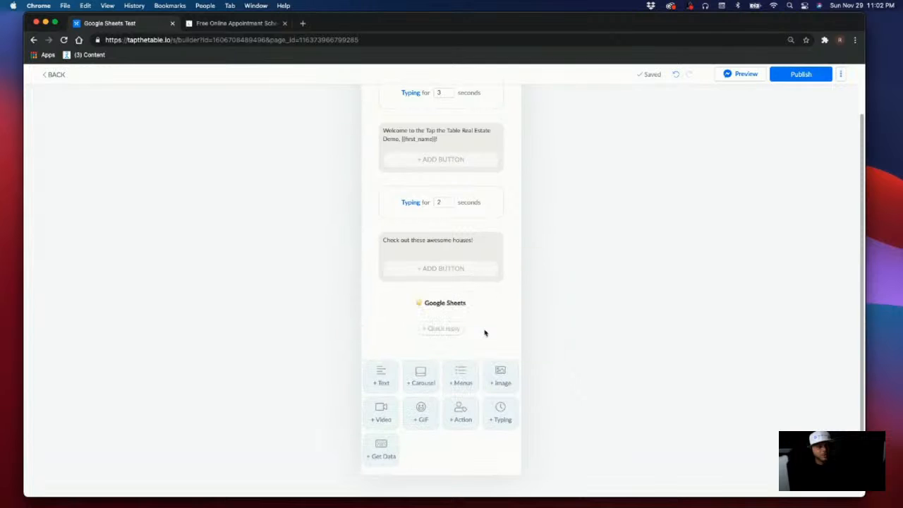
click(455, 306)
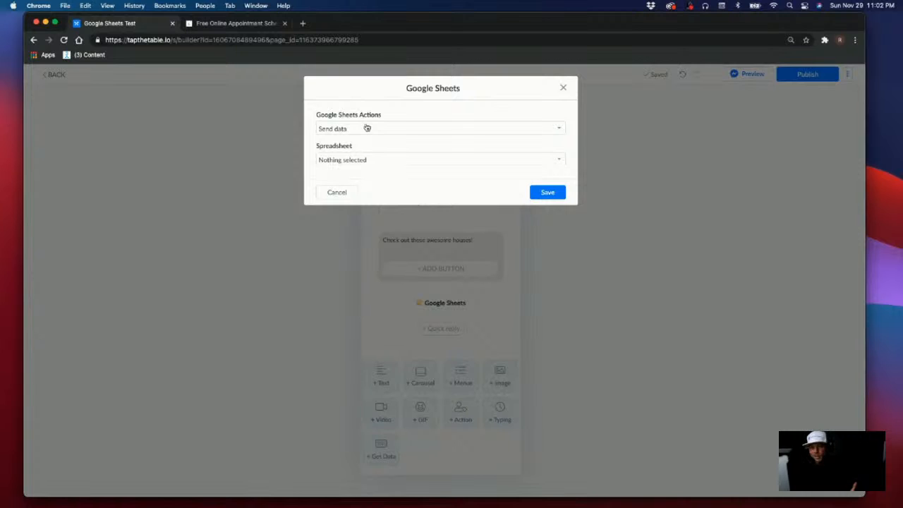
click(367, 127)
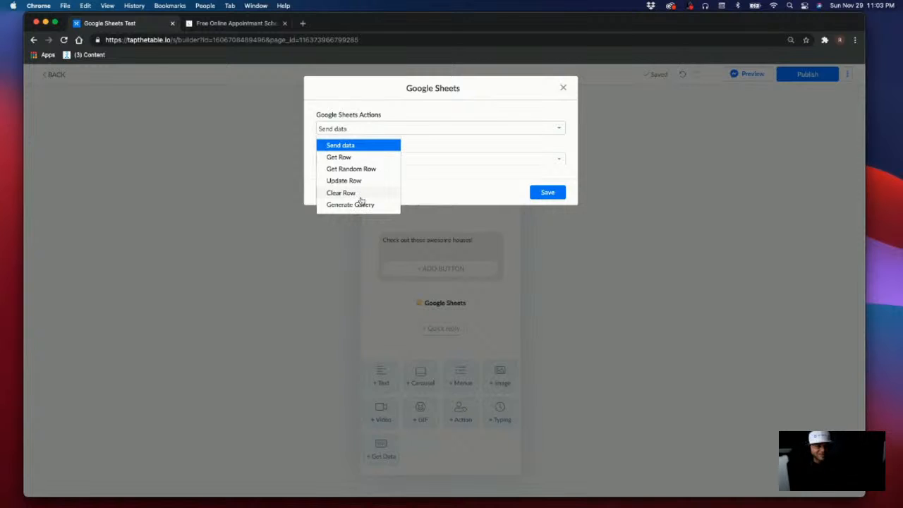
Set Generate Gallery using the Properties worksheet of 'Tap The Table - Real Estate Example'
click(379, 206)
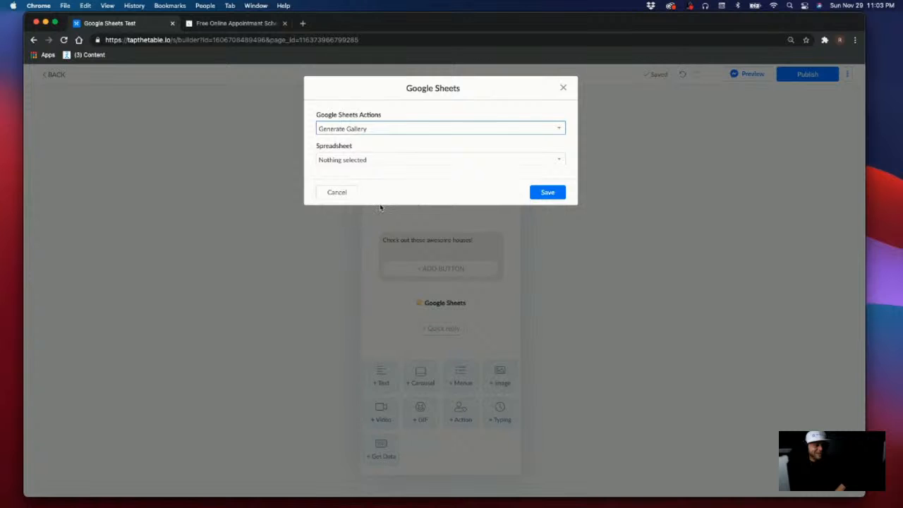
click(377, 161)
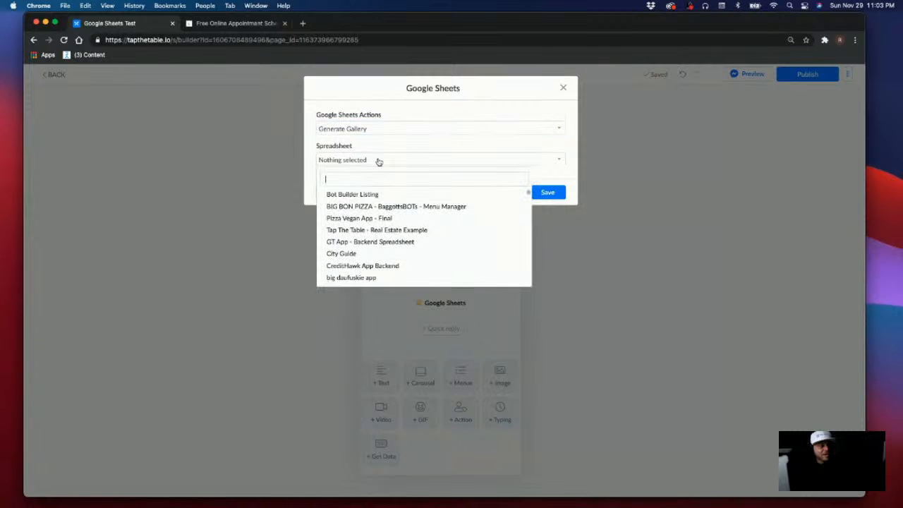
text(tap)
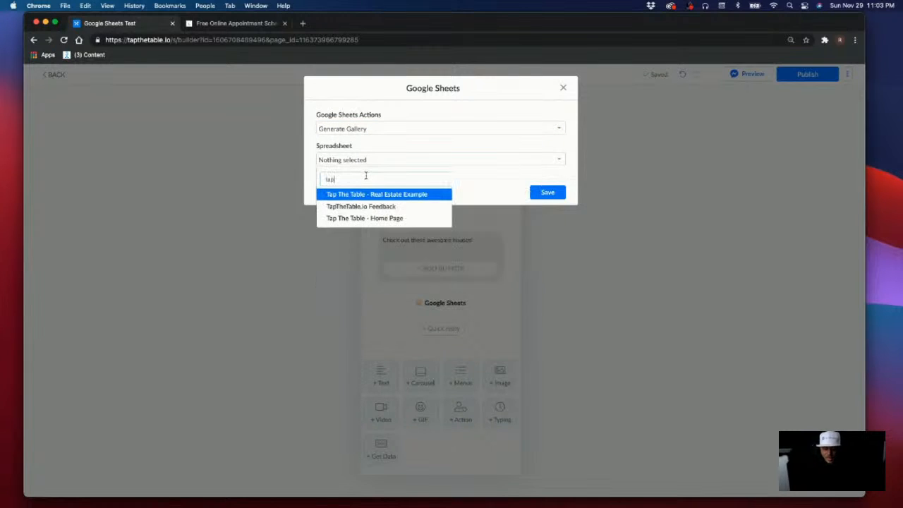
click(439, 195)
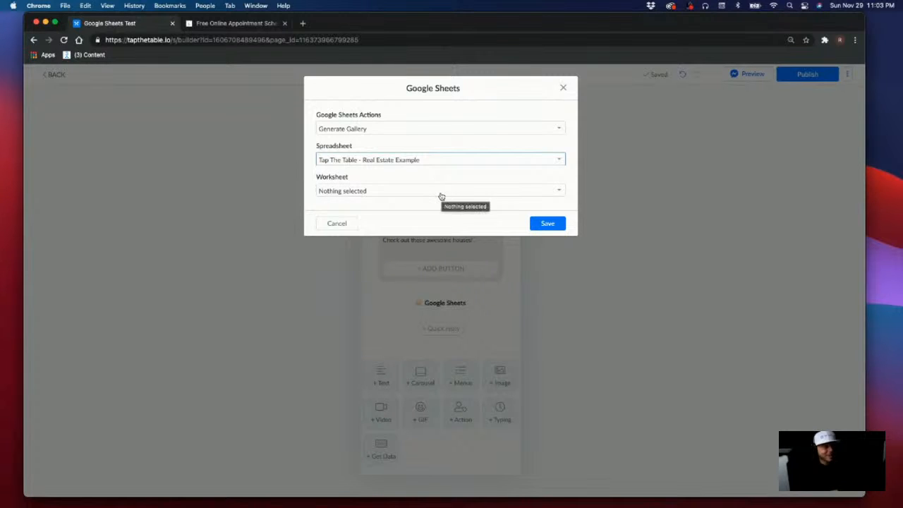
click(441, 195)
click(366, 238)
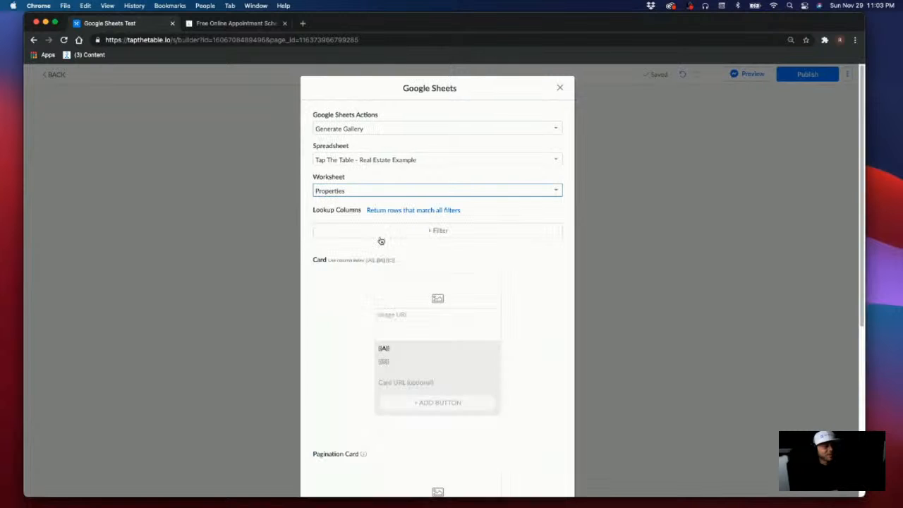
scroll(328, 271, down, 3)
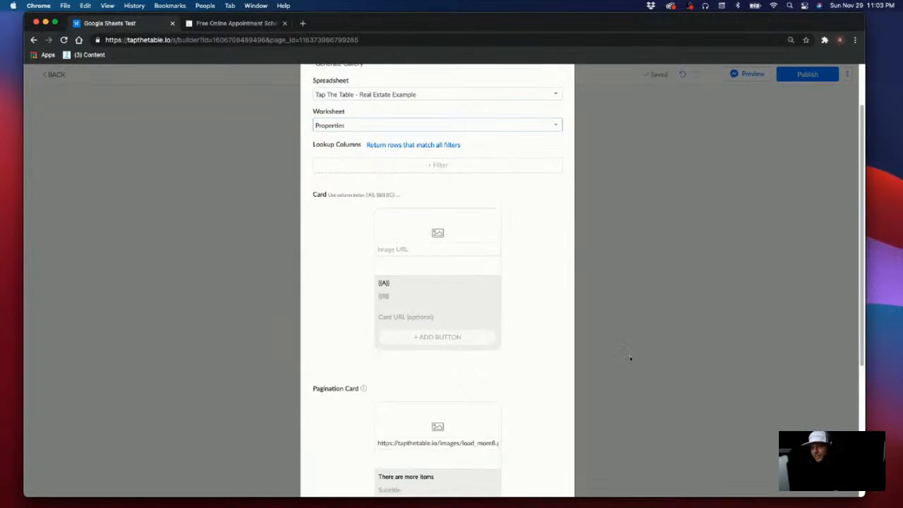
drag(867, 493, 519, 500)
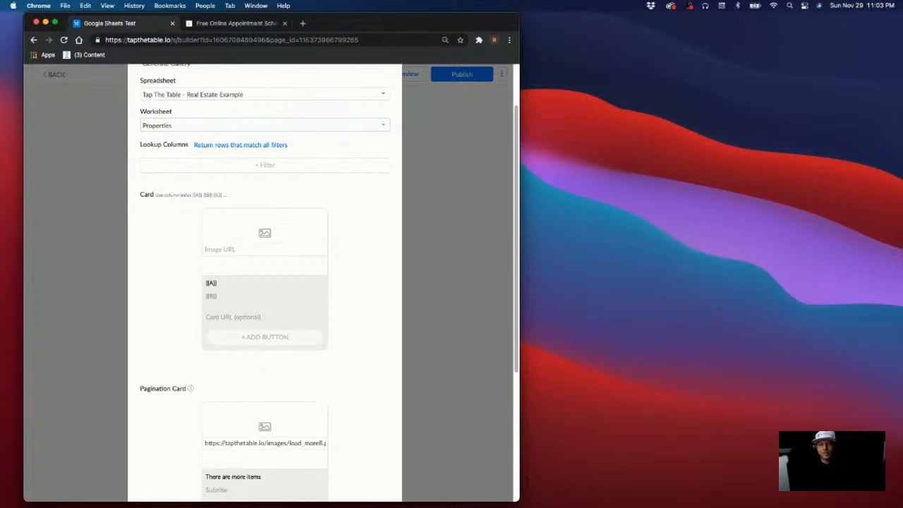
Move the spreadsheet into its own window snapped to the right half beside the builder
drag(902, 40, 444, 80)
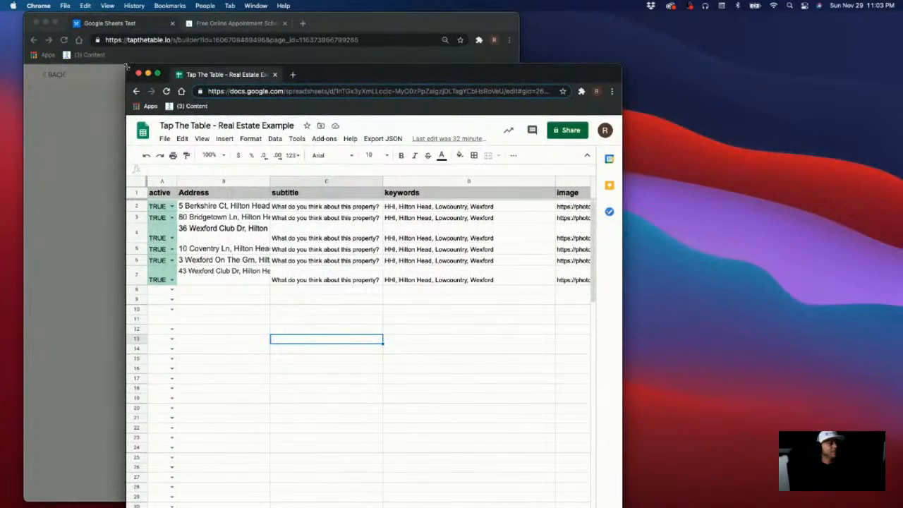
drag(127, 66, 170, 67)
drag(443, 75, 720, 26)
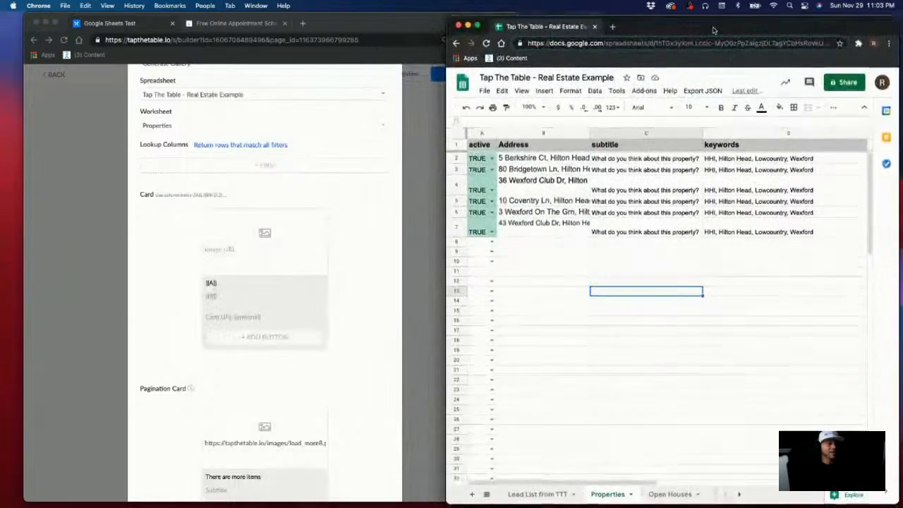
drag(455, 24, 471, 12)
click(513, 16)
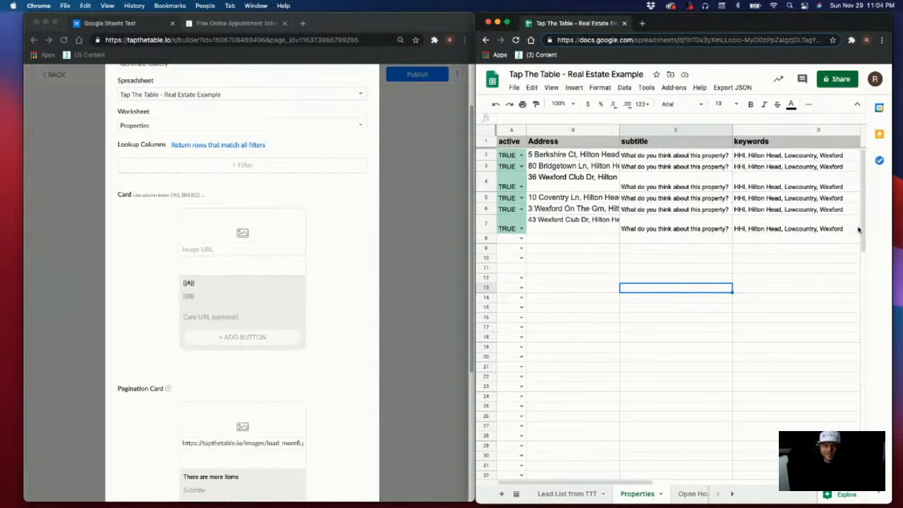
drag(436, 13, 429, 13)
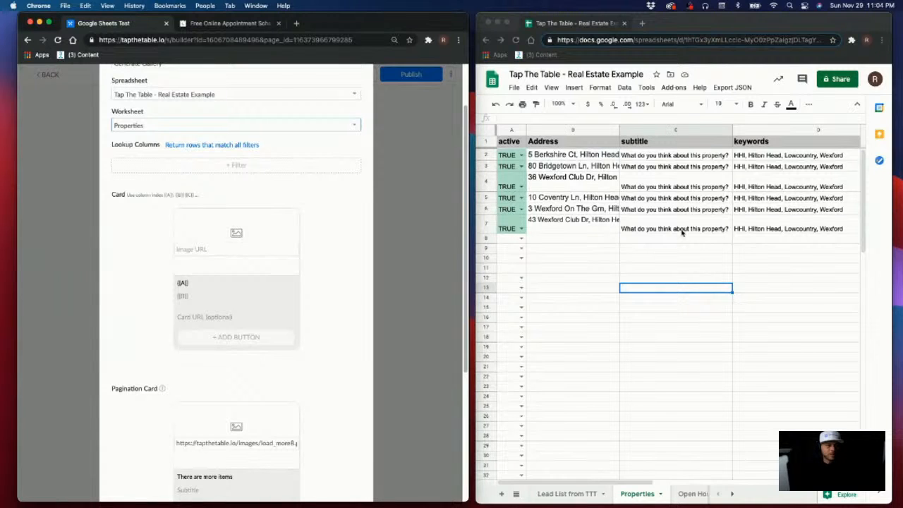
Check the property addresses in cells B7 and B2 and scroll across the sheet's columns
click(612, 226)
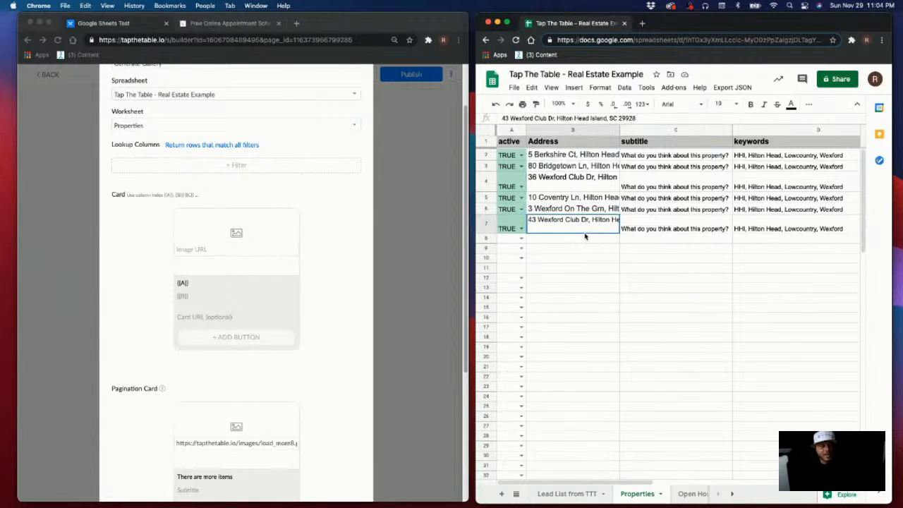
click(568, 159)
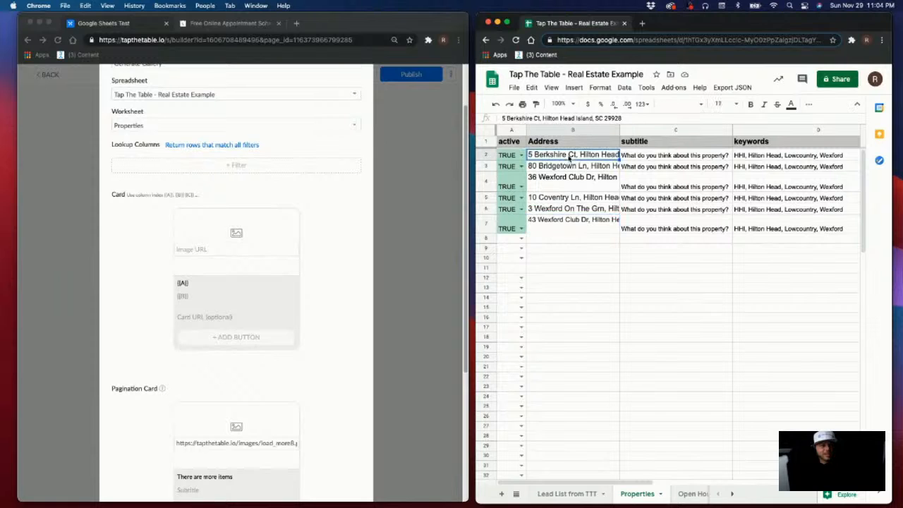
scroll(548, 150, right, 1)
scroll(548, 151, right, 4)
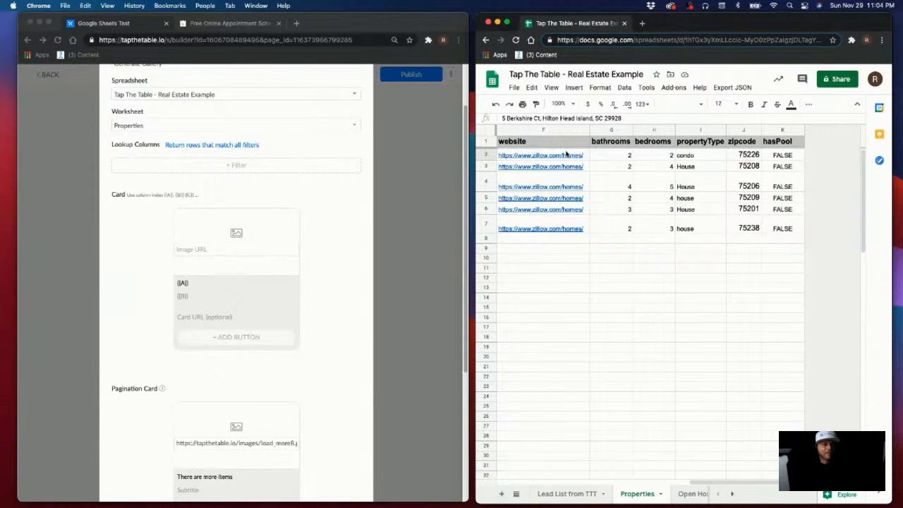
scroll(565, 153, left, 5)
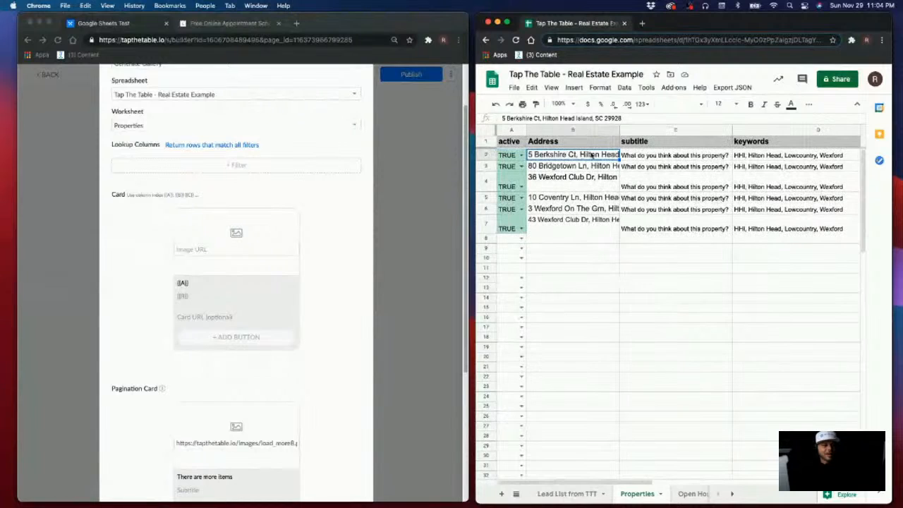
click(808, 417)
click(572, 103)
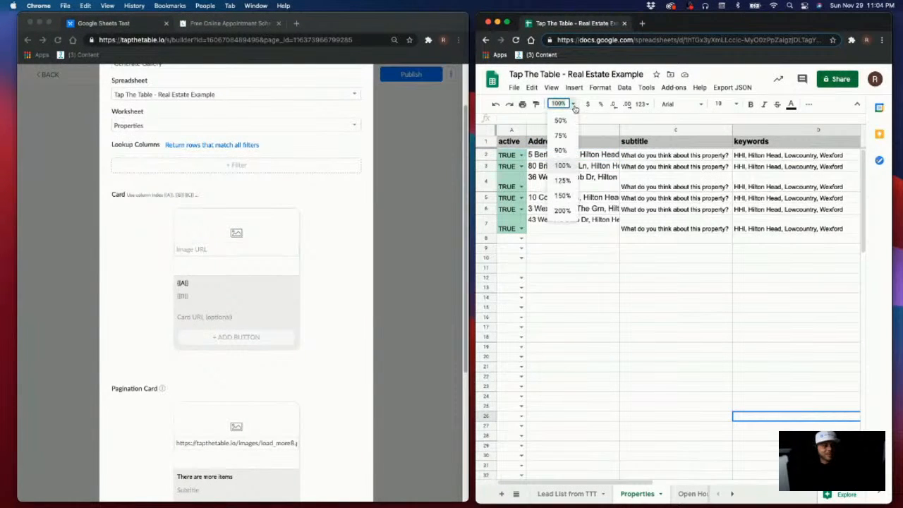
Zoom the Properties sheet to 90% and select the image column and keywords cell D5
click(565, 151)
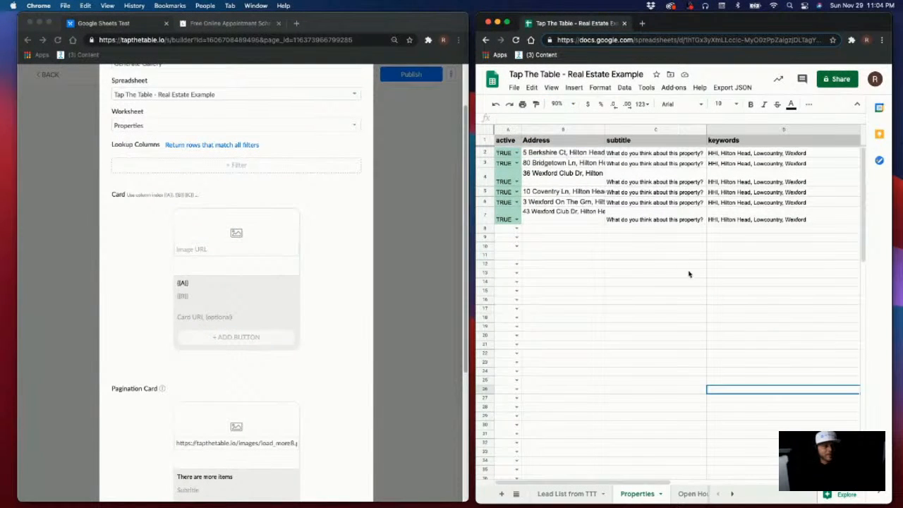
click(574, 105)
click(808, 202)
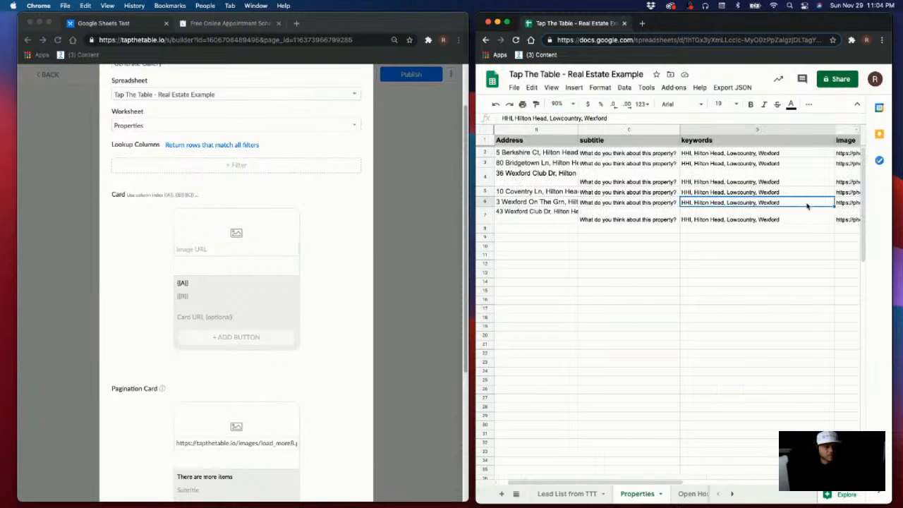
click(838, 131)
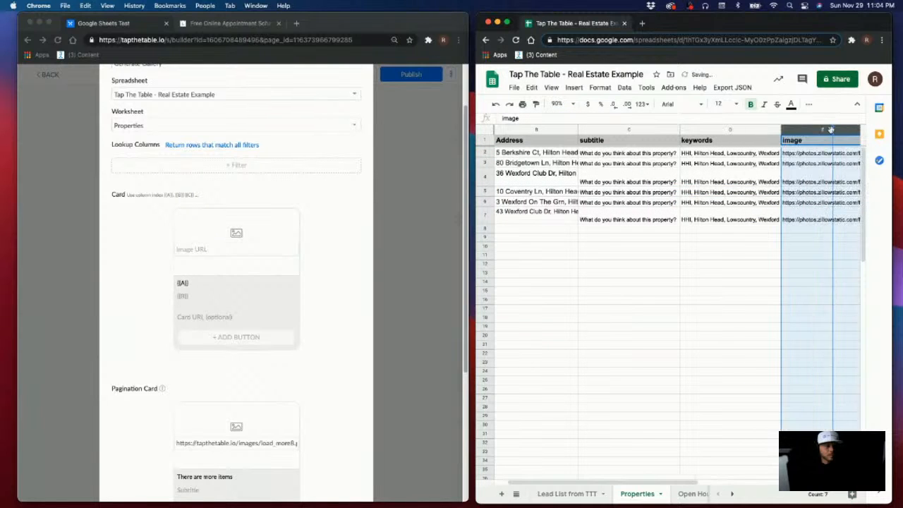
click(689, 191)
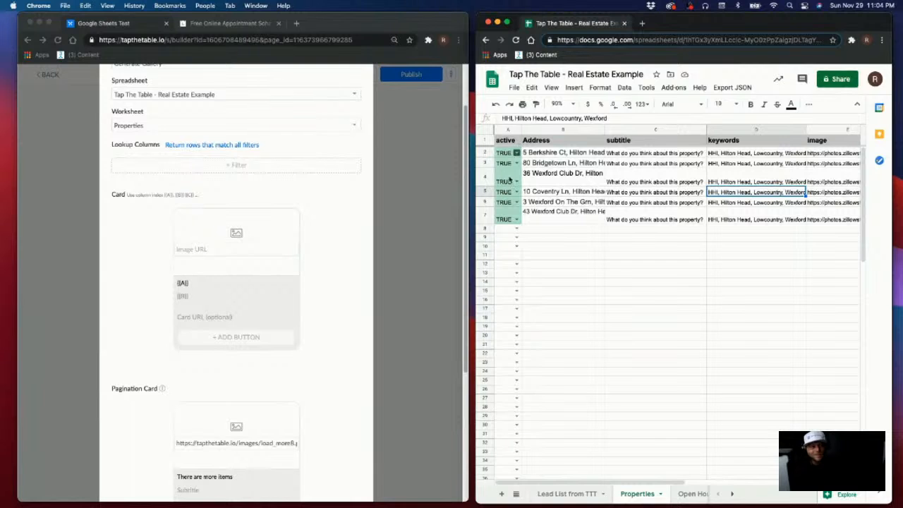
click(562, 129)
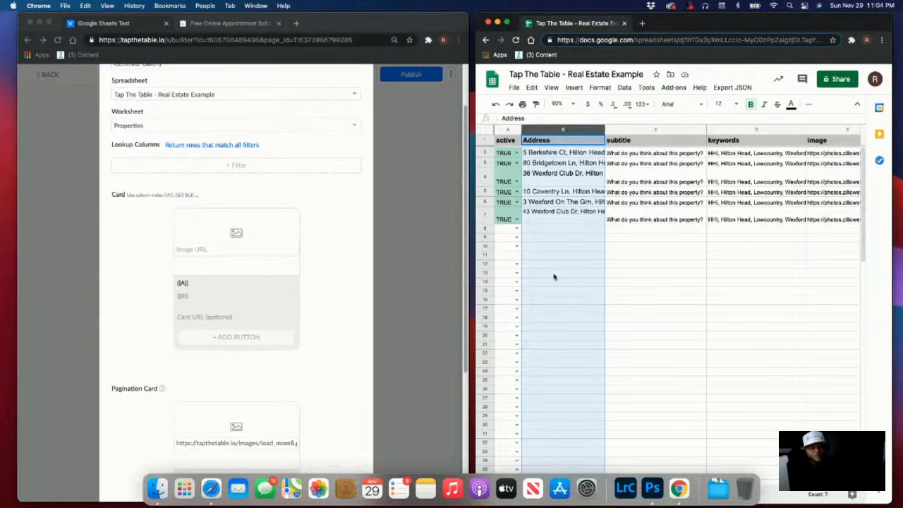
click(634, 129)
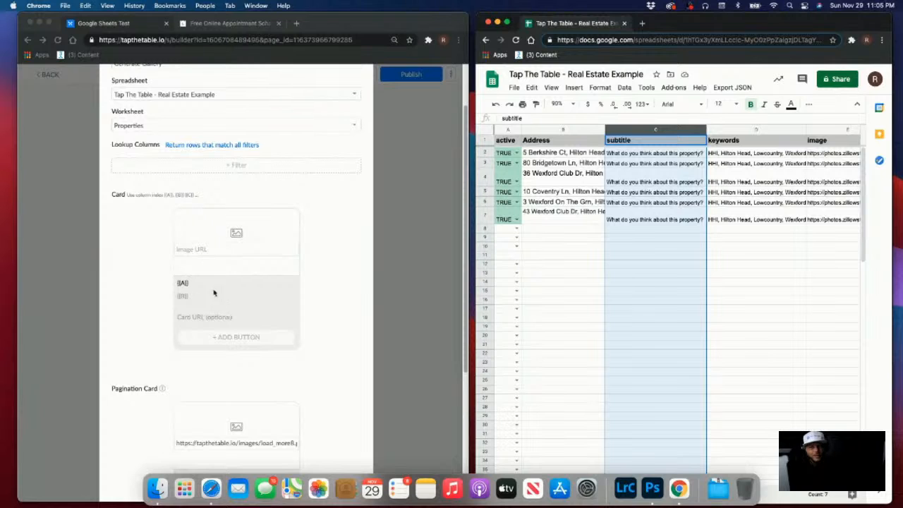
click(748, 130)
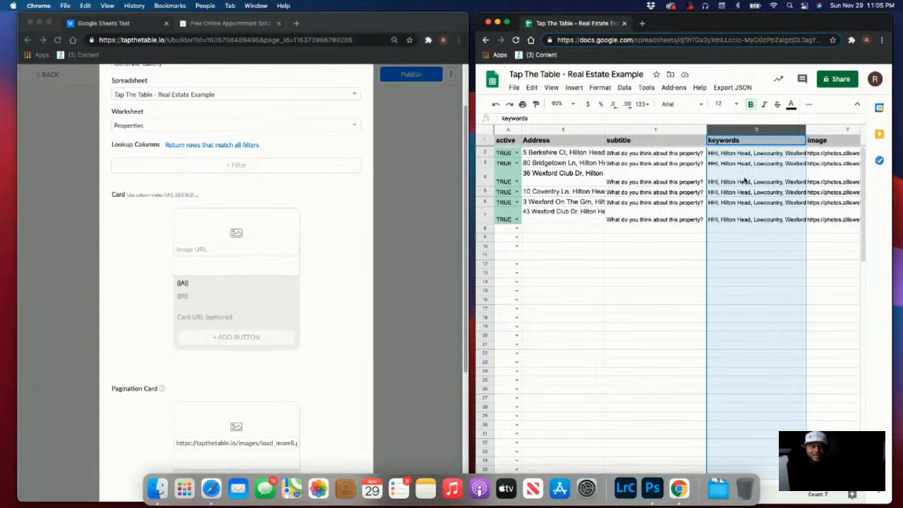
scroll(744, 180, right, 3)
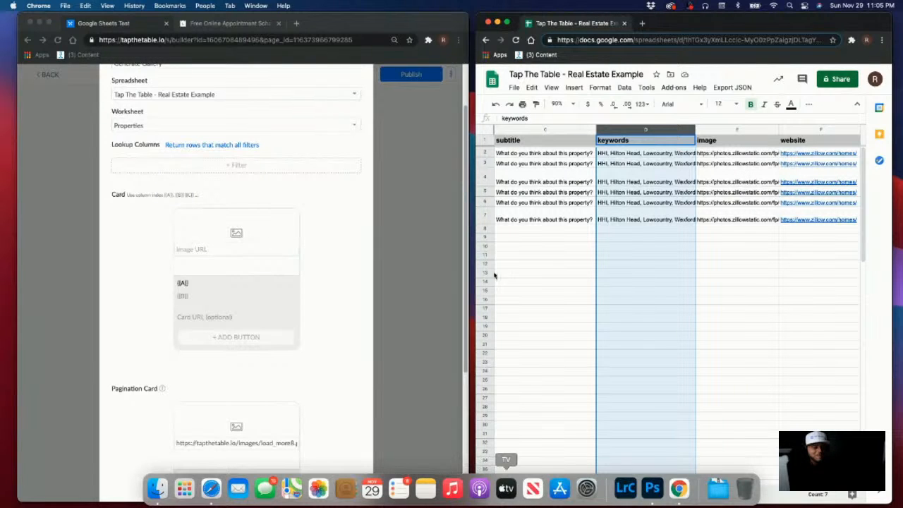
click(748, 139)
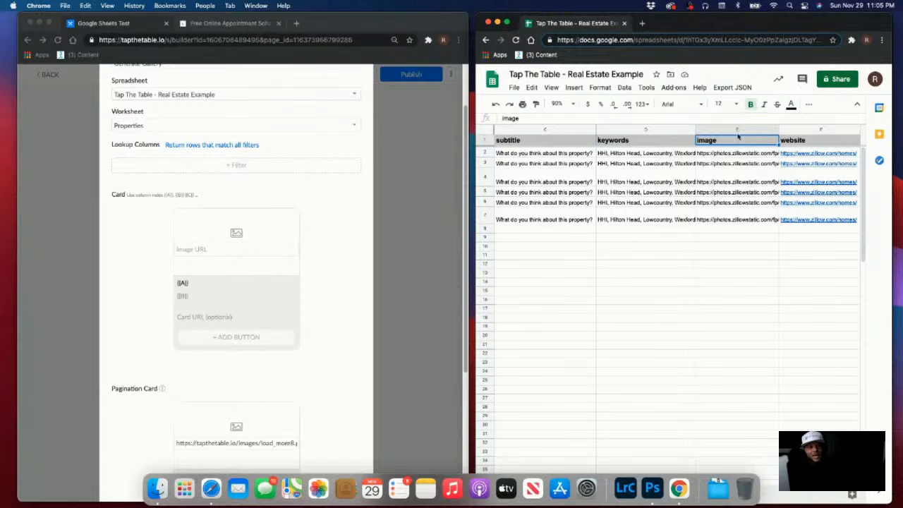
click(734, 130)
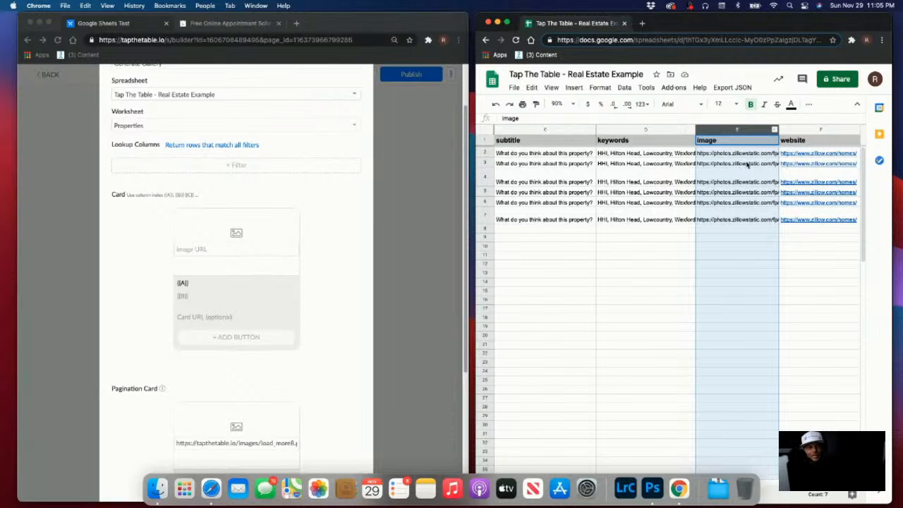
scroll(792, 335, left, 3)
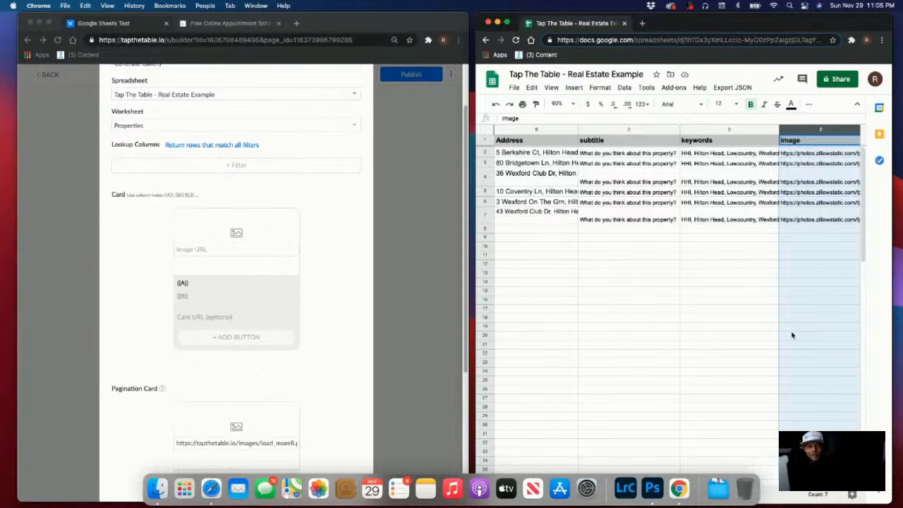
click(677, 319)
scroll(702, 290, right, 3)
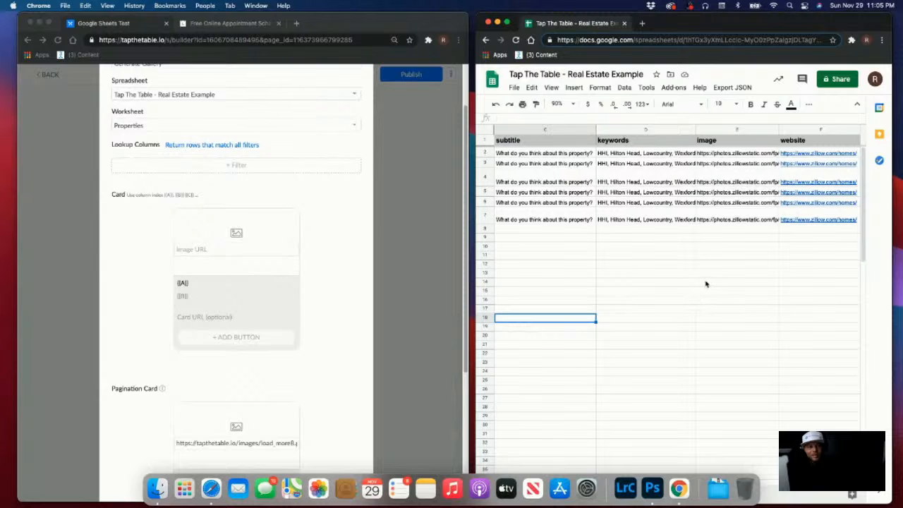
scroll(718, 167, left, 3)
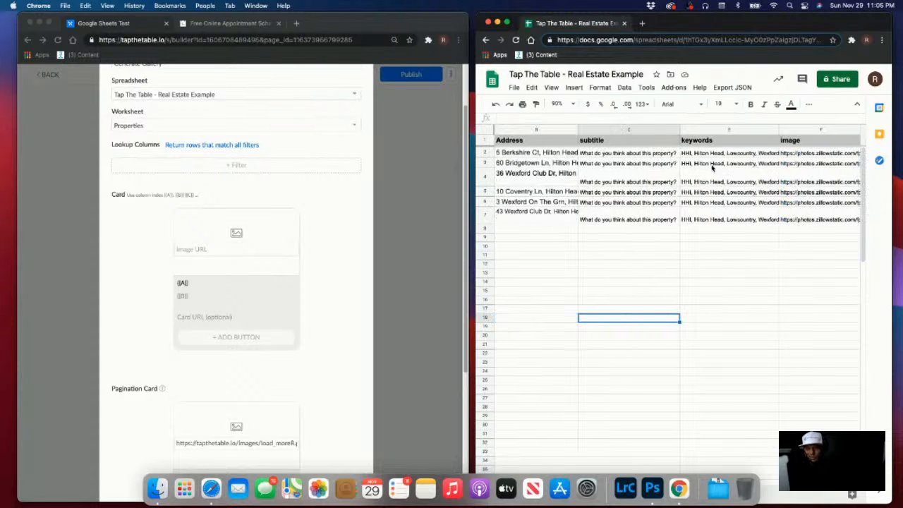
scroll(714, 203, right, 3)
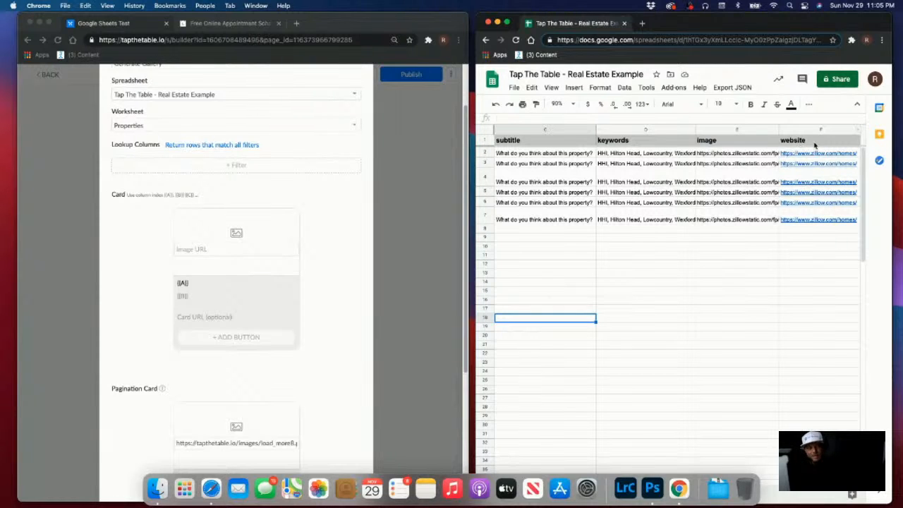
scroll(776, 237, left, 4)
click(702, 230)
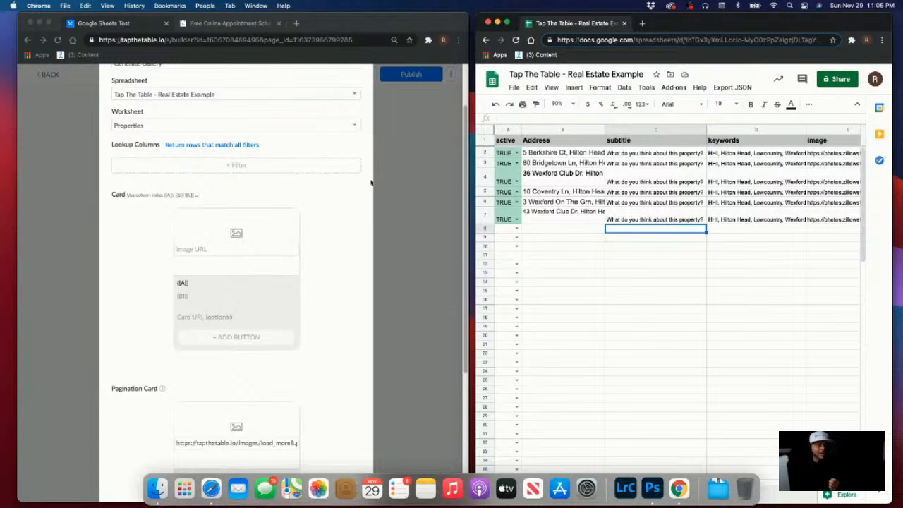
scroll(309, 157, up, 3)
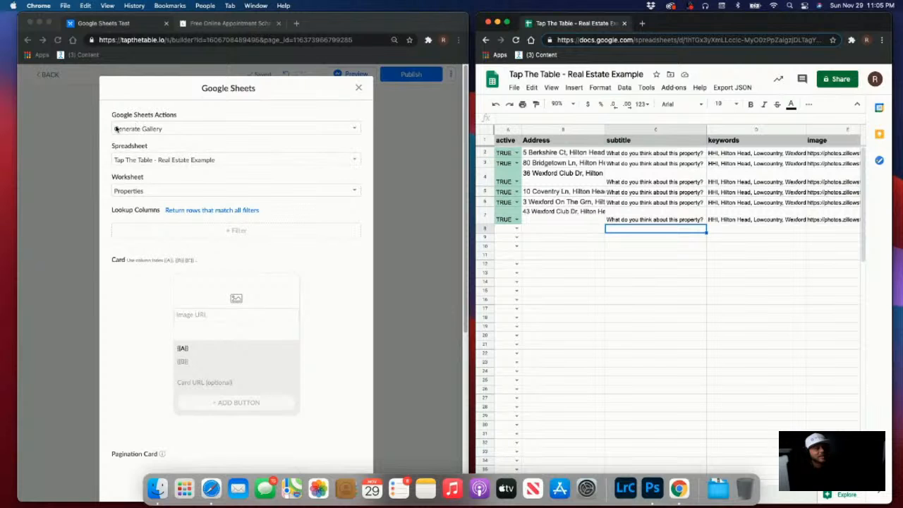
double_click(682, 26)
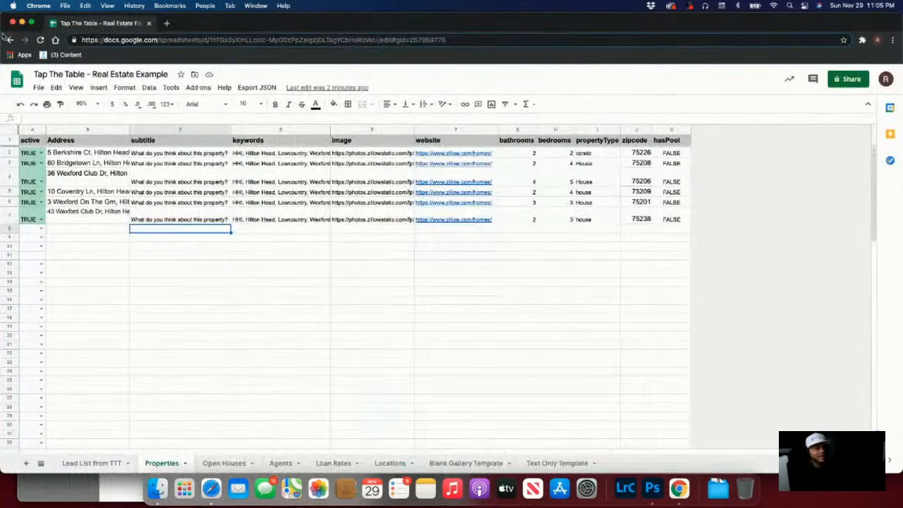
click(32, 22)
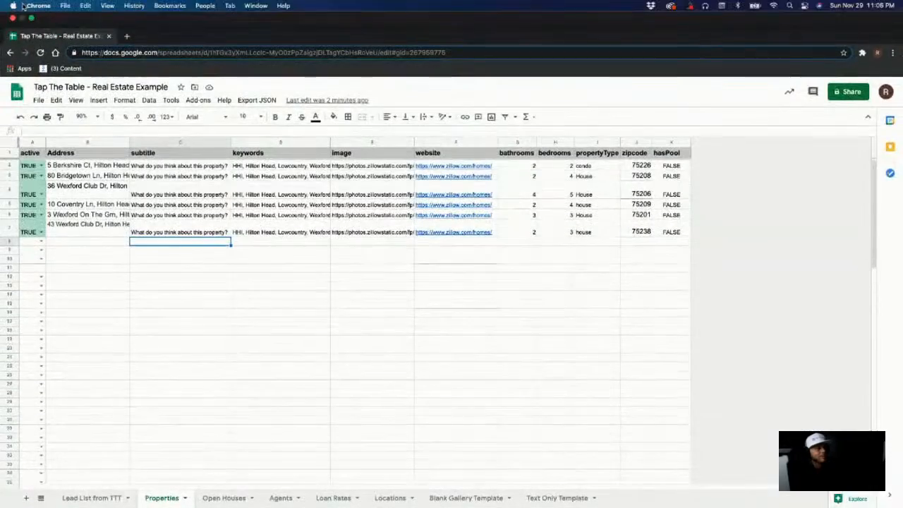
click(32, 19)
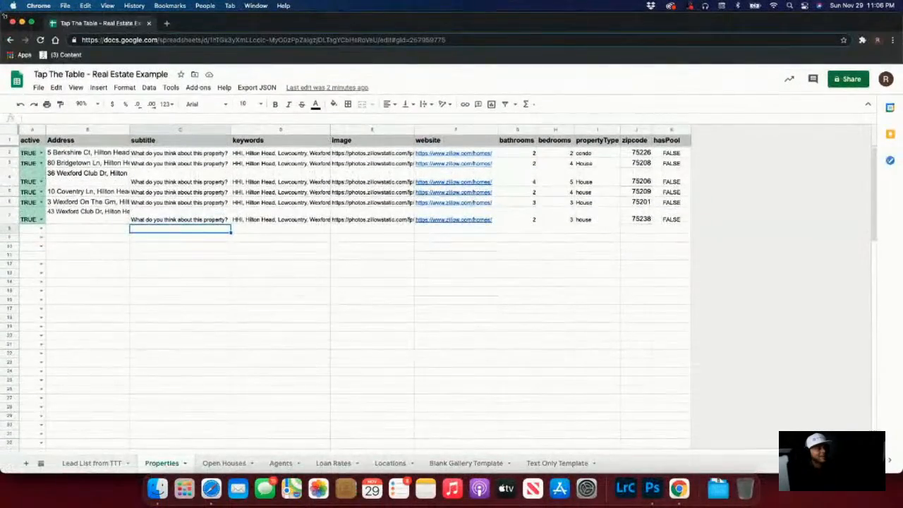
drag(118, 15, 488, 7)
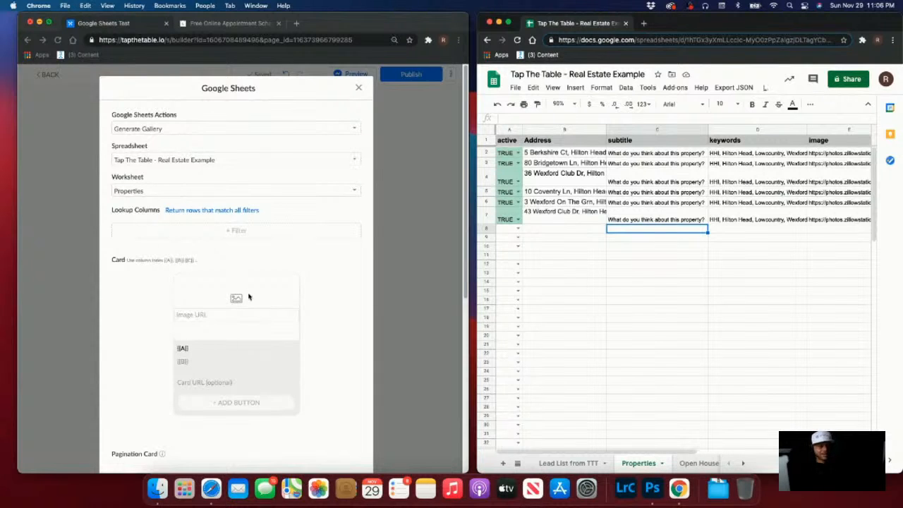
scroll(183, 275, down, 1)
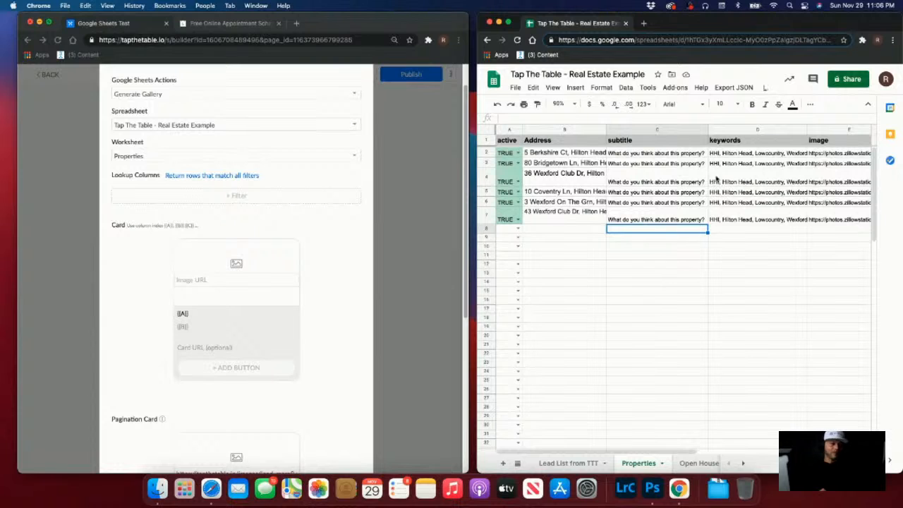
click(818, 129)
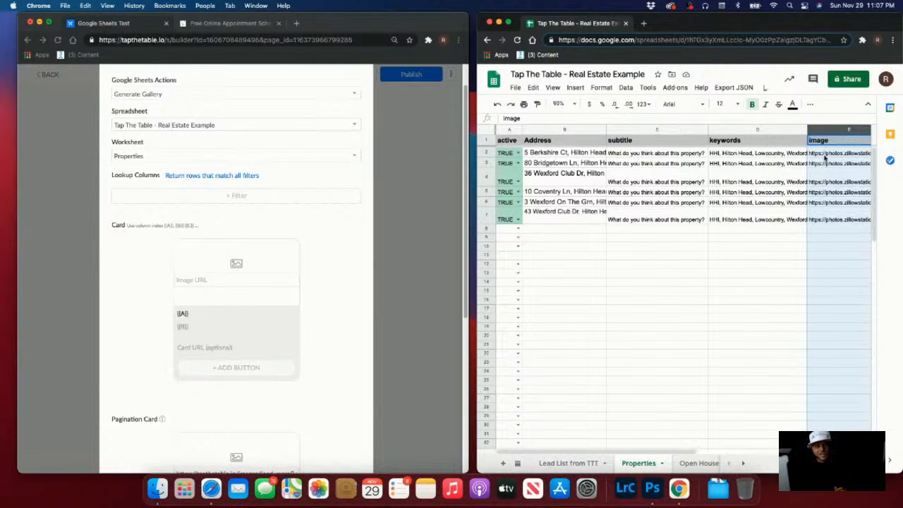
click(204, 281)
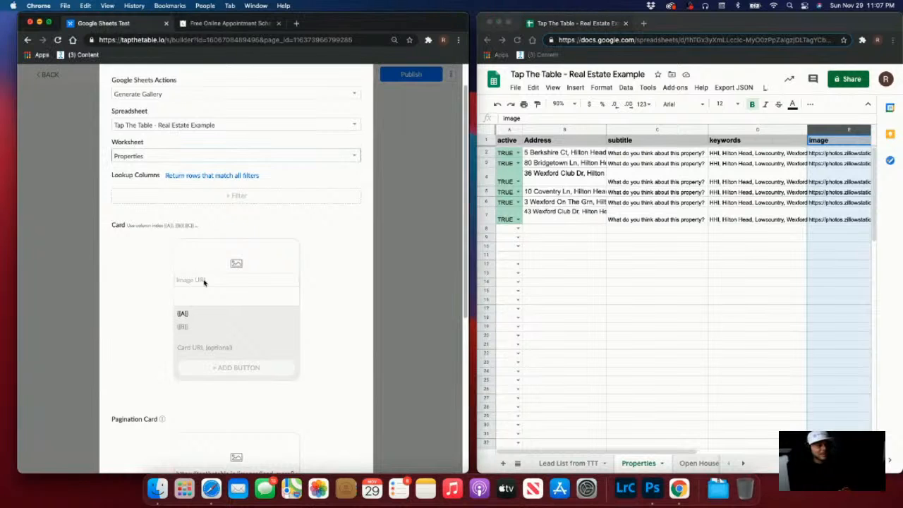
click(749, 168)
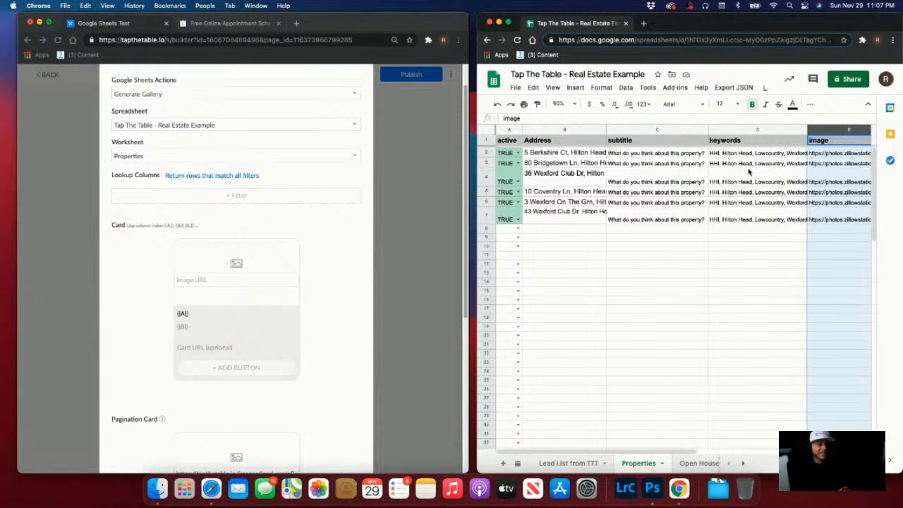
scroll(749, 169, right, 5)
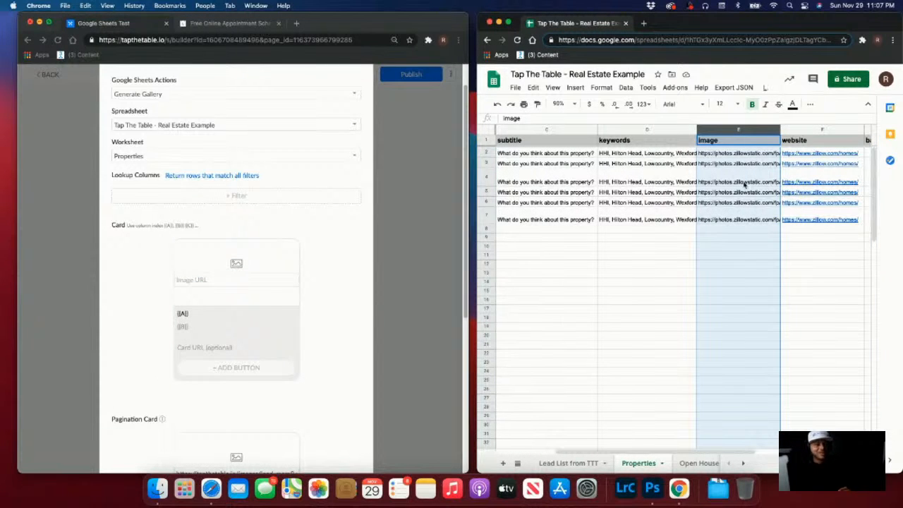
Set the card's image URL to {{E}}, its title placeholder to {{B}}, and its subtitle to {{C}}
click(224, 282)
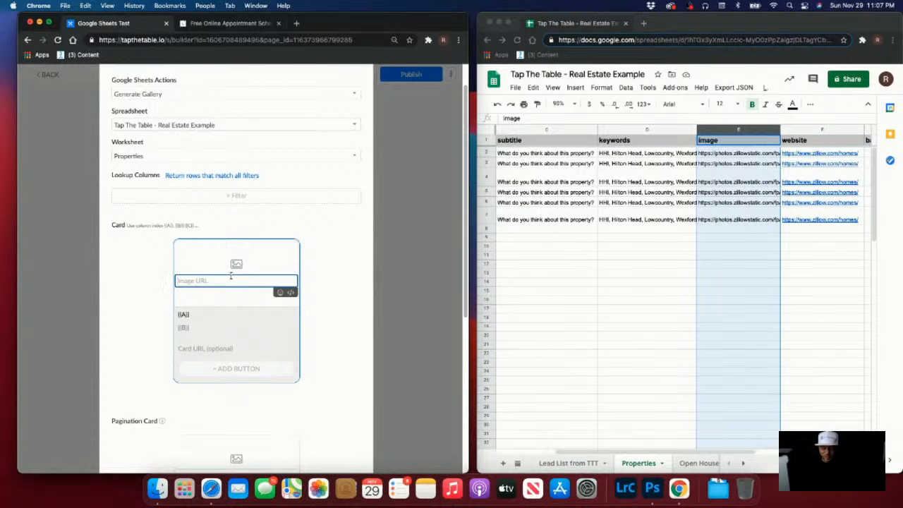
text({{)
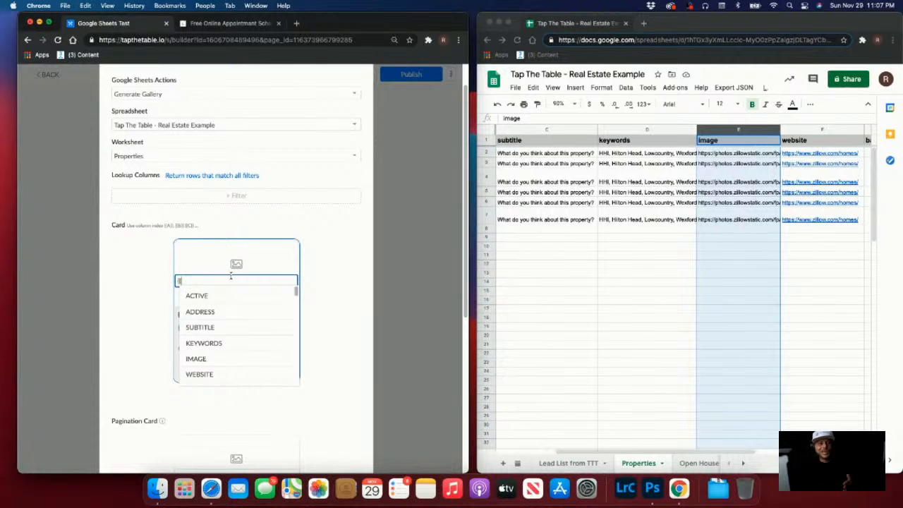
text(E}})
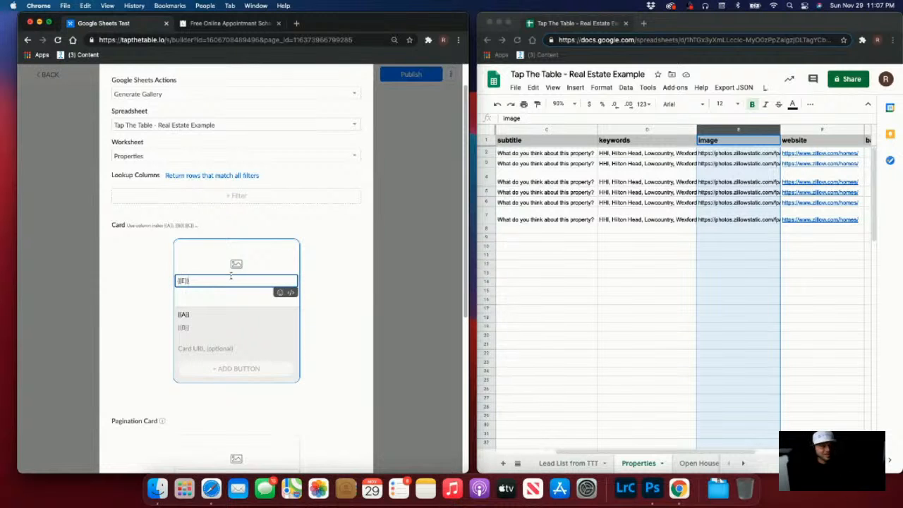
scroll(613, 279, left, 3)
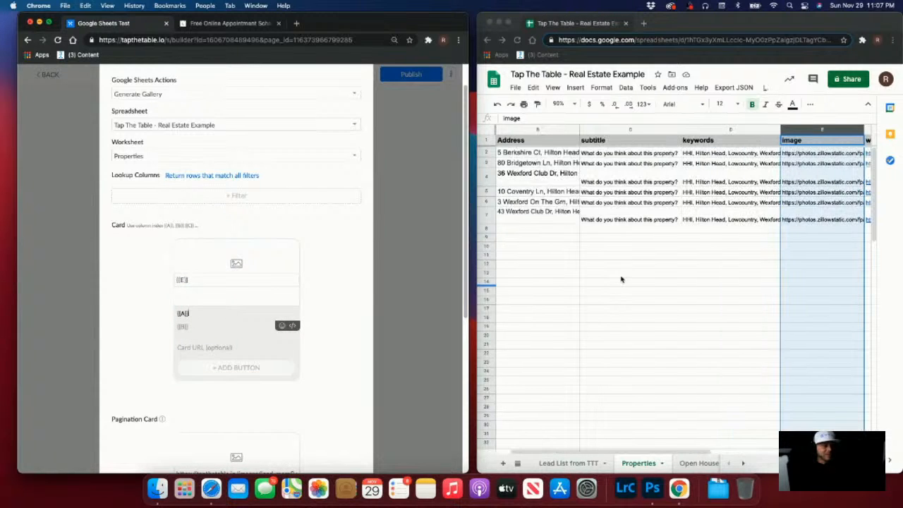
click(260, 347)
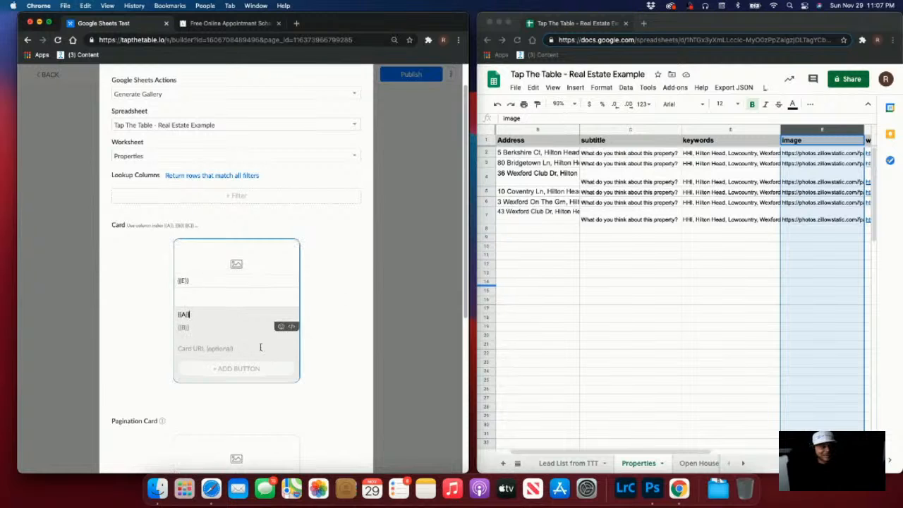
double_click(184, 315)
text(B)
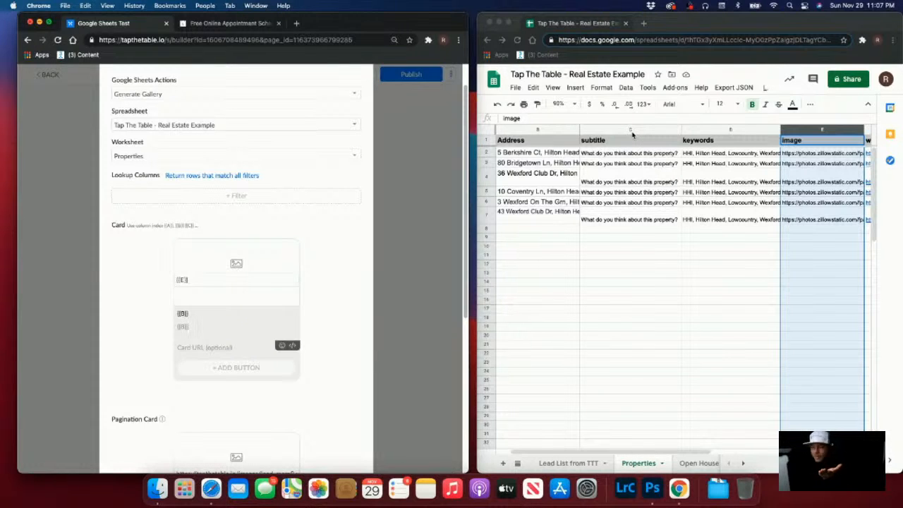
click(210, 327)
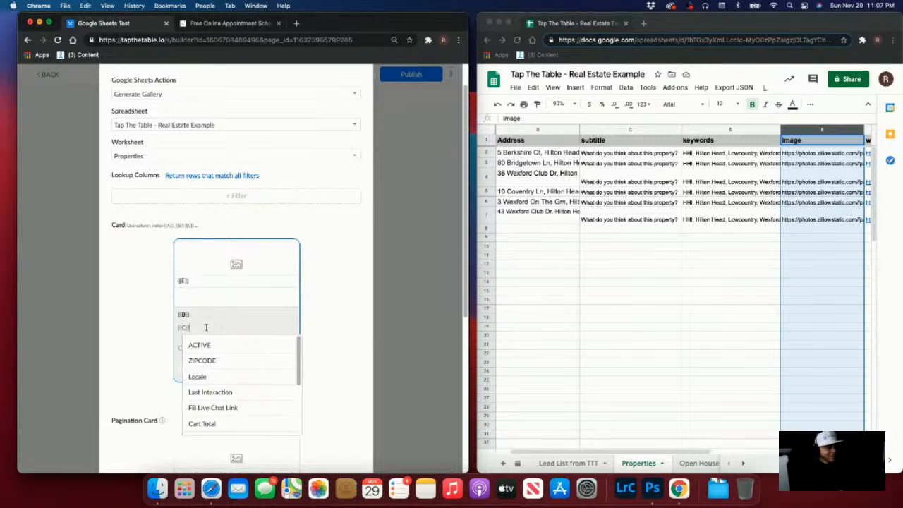
click(195, 317)
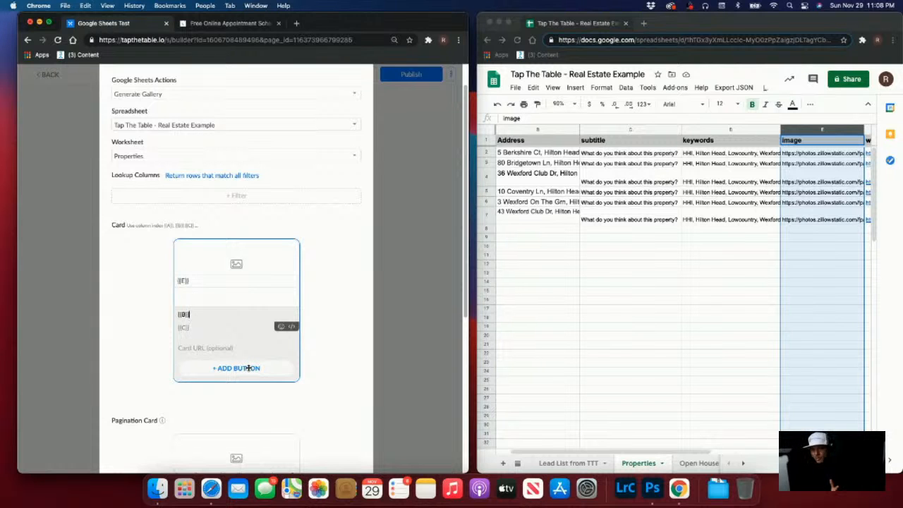
Add 'New Button #1' to the gallery card template from the card editor
click(686, 274)
scroll(687, 275, right, 4)
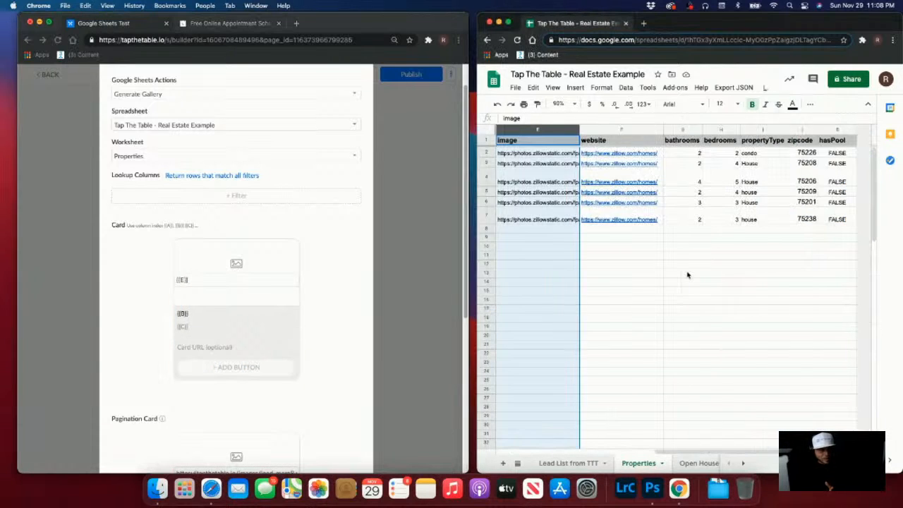
scroll(687, 275, left, 4)
scroll(687, 276, right, 4)
scroll(685, 276, left, 4)
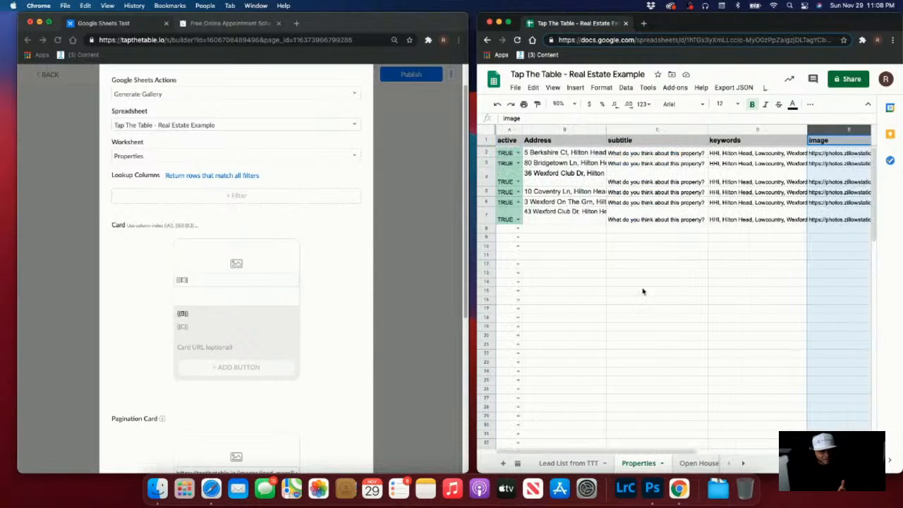
click(790, 309)
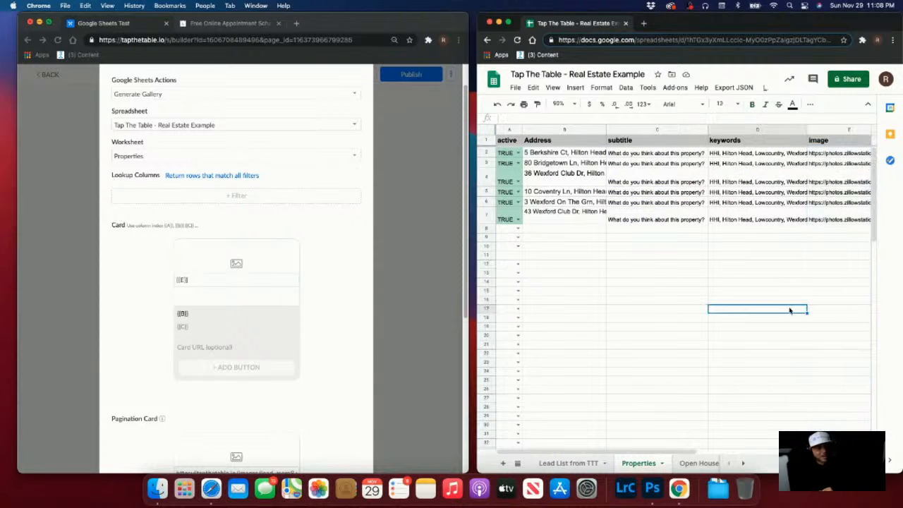
click(241, 367)
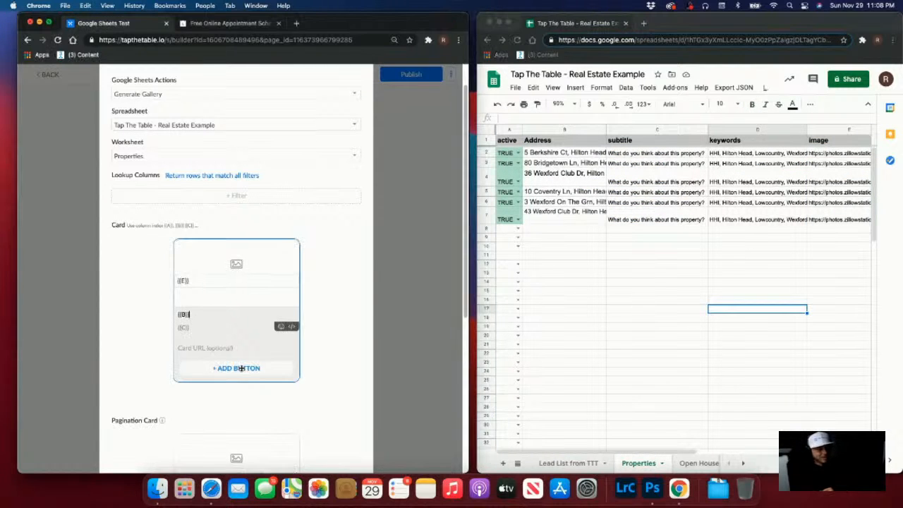
click(240, 367)
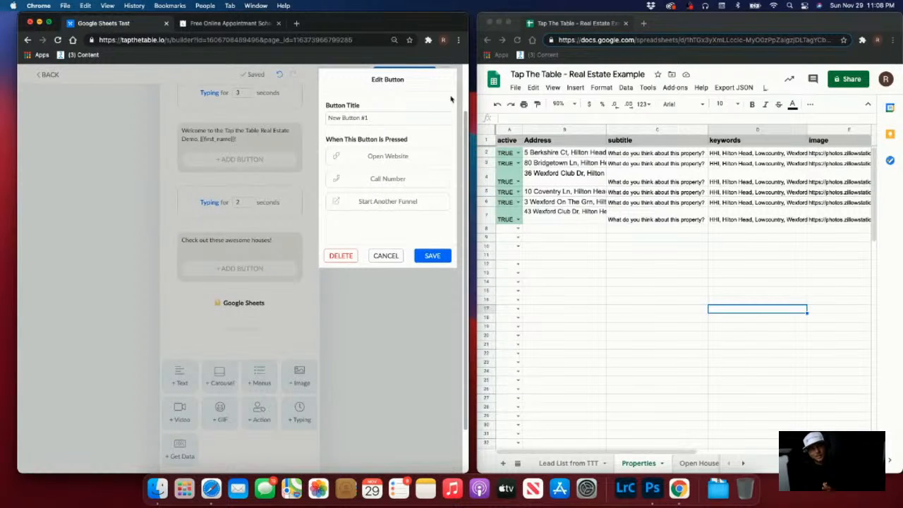
Retitle the button from 'New Button #1' to 'Book a Showing', fixing earlier typos along the way
drag(393, 118, 280, 128)
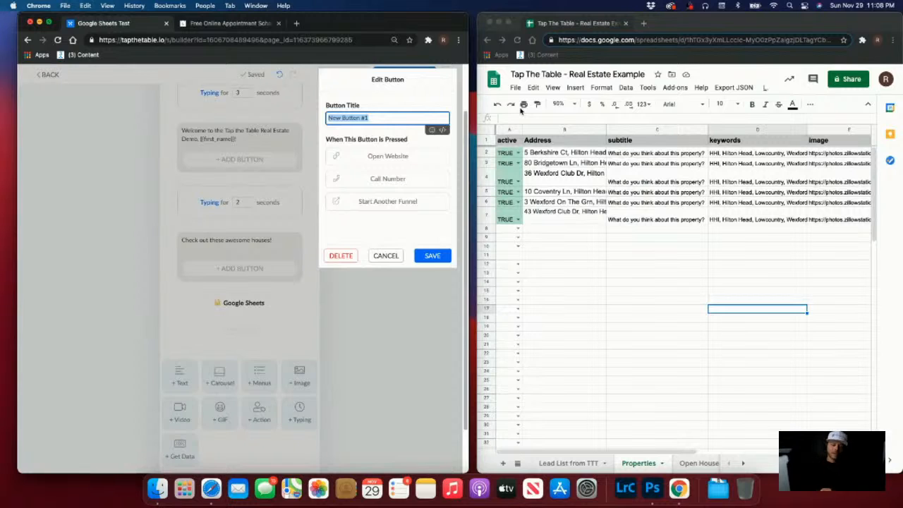
text(Le)
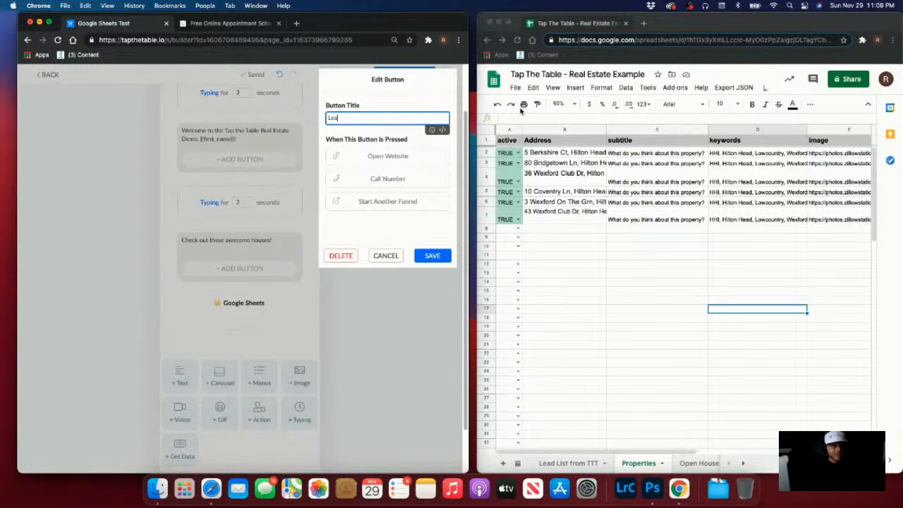
text(a)
key(BackSpace)
key(BackSpace)
key(BackSpace)
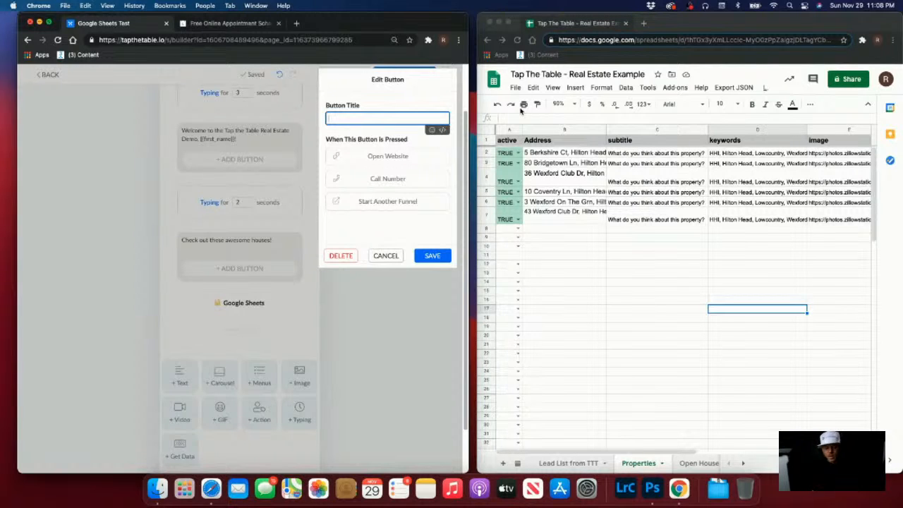
text(Call fo)
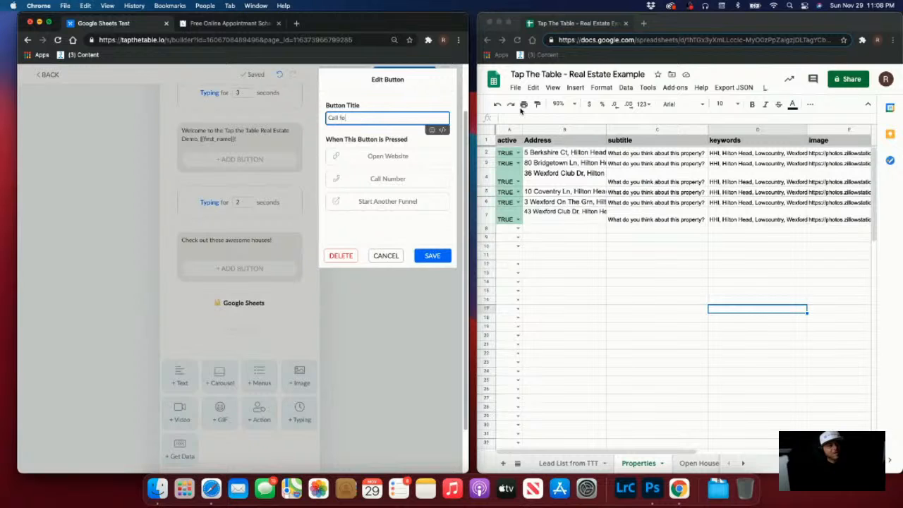
text(r Showing)
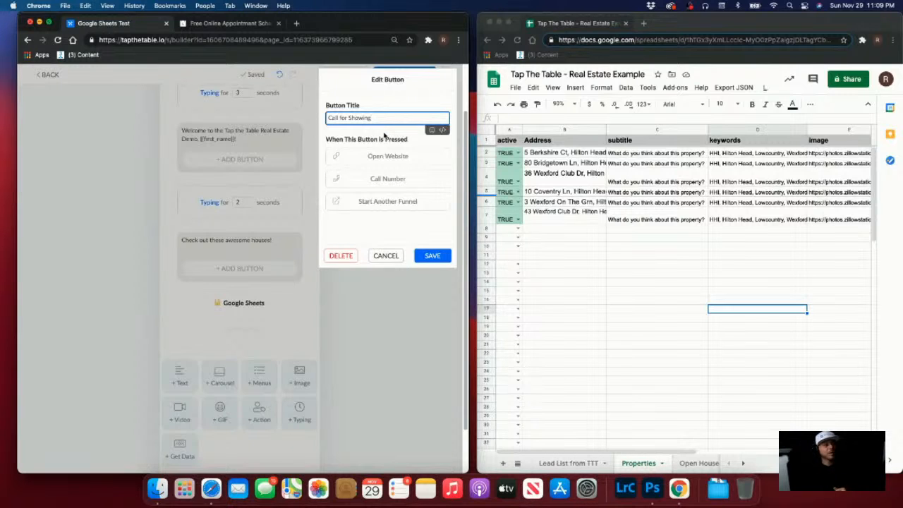
double_click(334, 118)
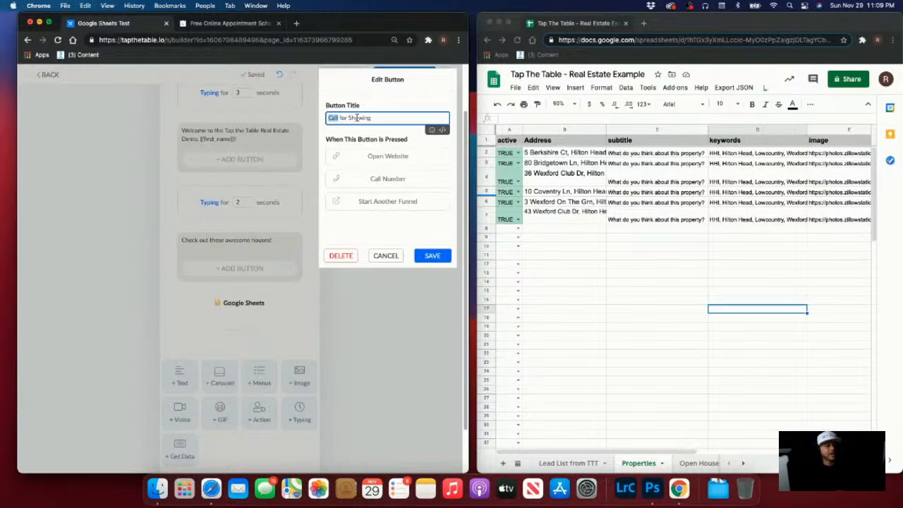
text(Book)
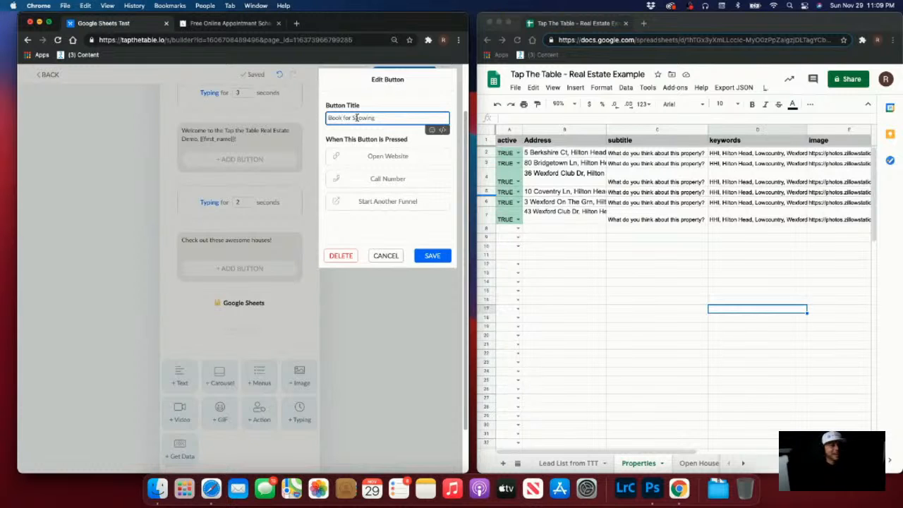
double_click(347, 118)
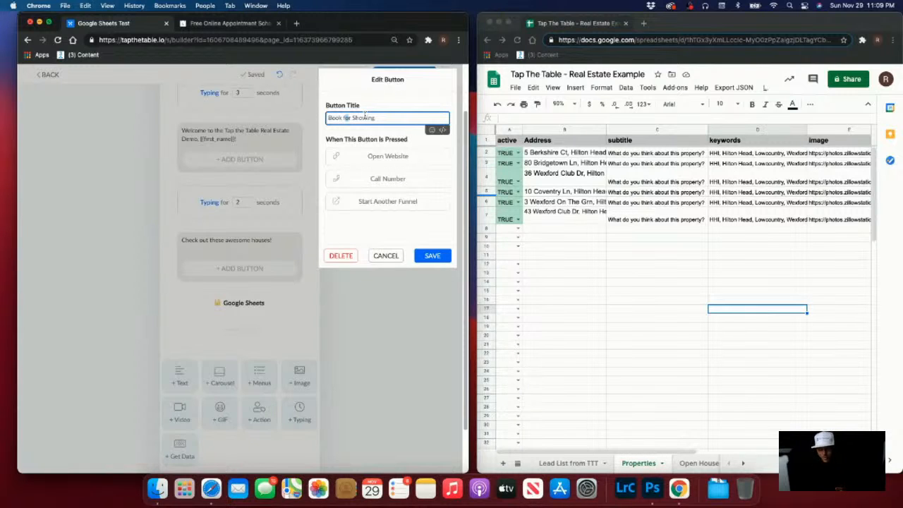
text(a)
key(BackSpace)
key(BackSpace)
text(a)
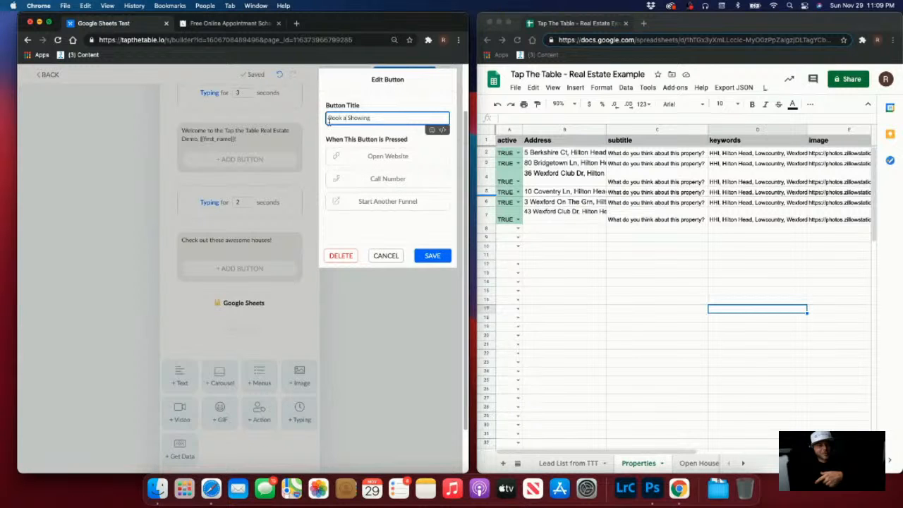
click(419, 164)
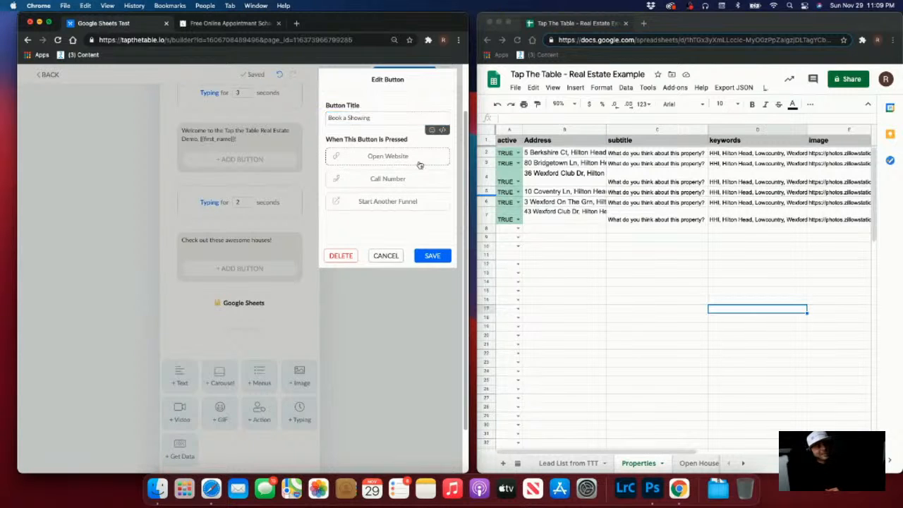
Go to the Calendly login page from the Calendly browser tab
click(220, 23)
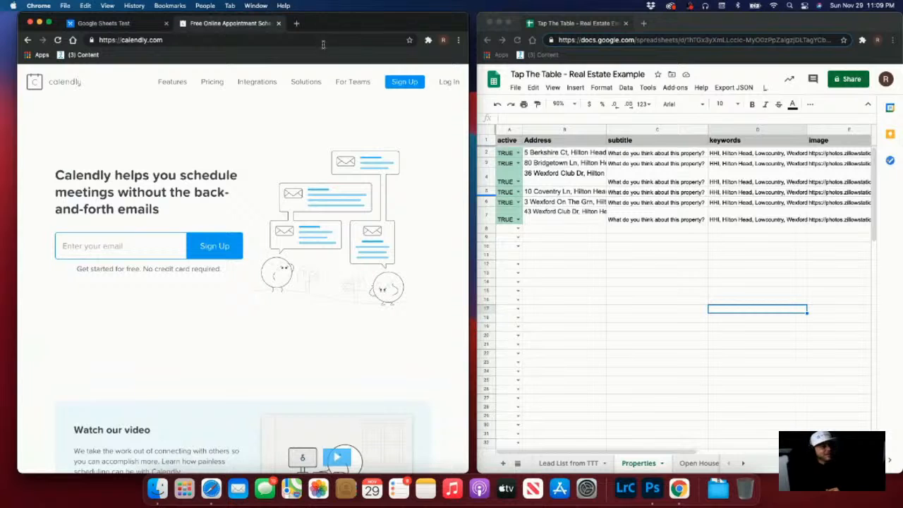
click(450, 82)
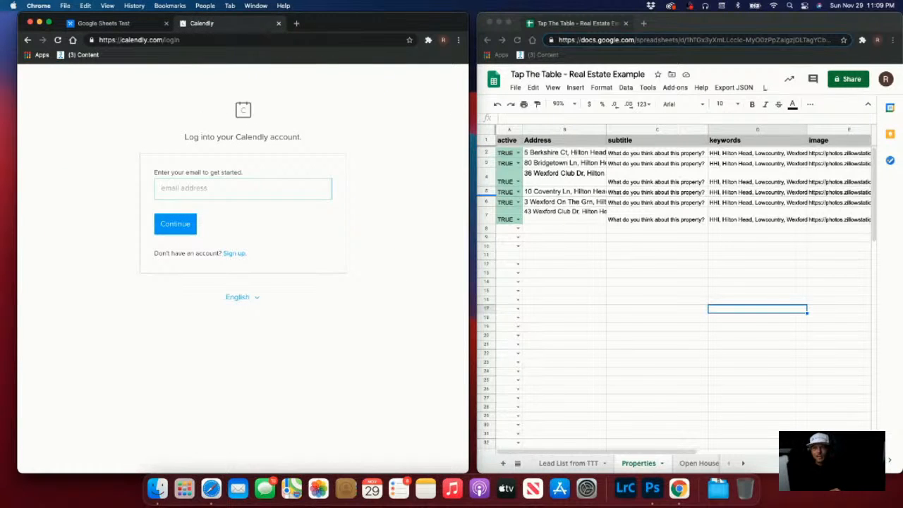
click(679, 27)
click(211, 488)
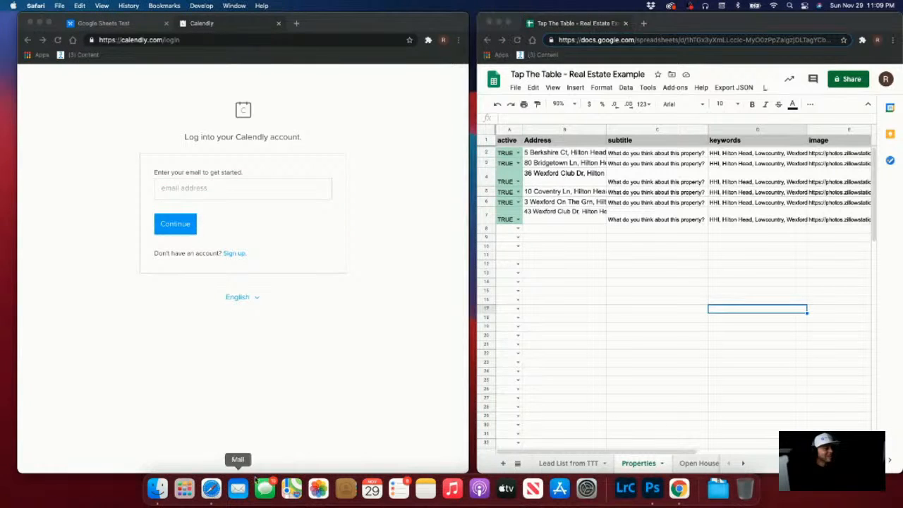
Find Calendly in Safari and copy the 30 Minute Tap The Table On-boarding event's booking link
text(can)
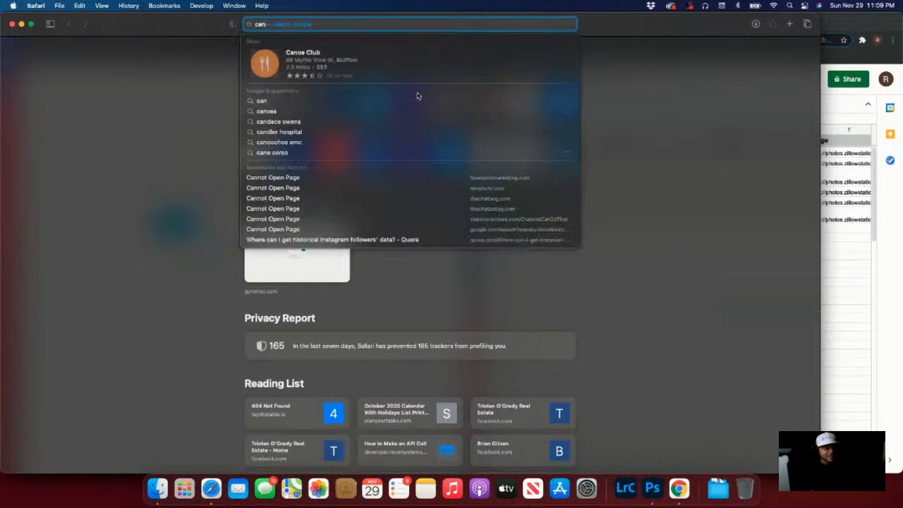
text(dly)
key(Return)
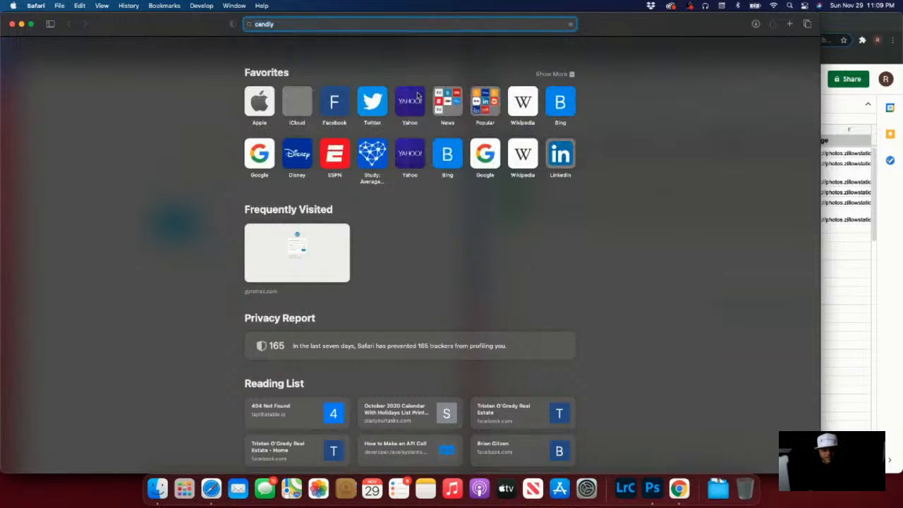
click(151, 289)
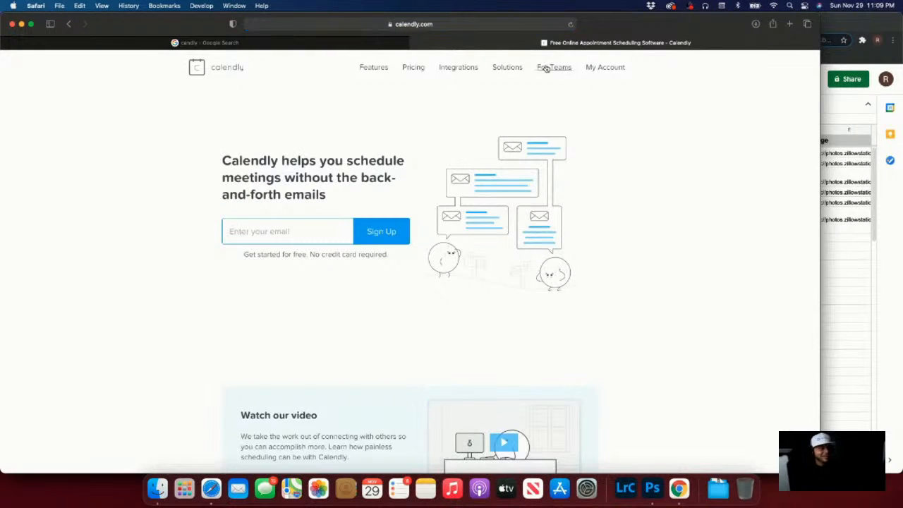
click(607, 69)
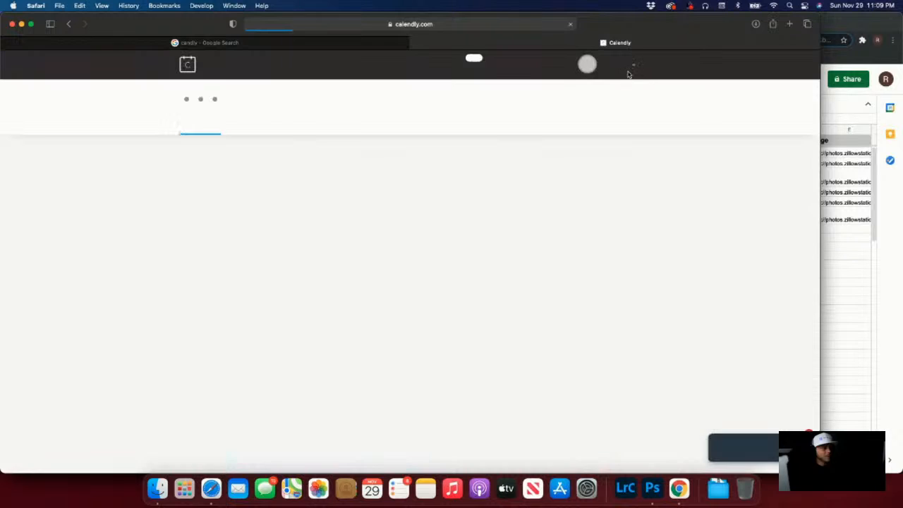
click(595, 297)
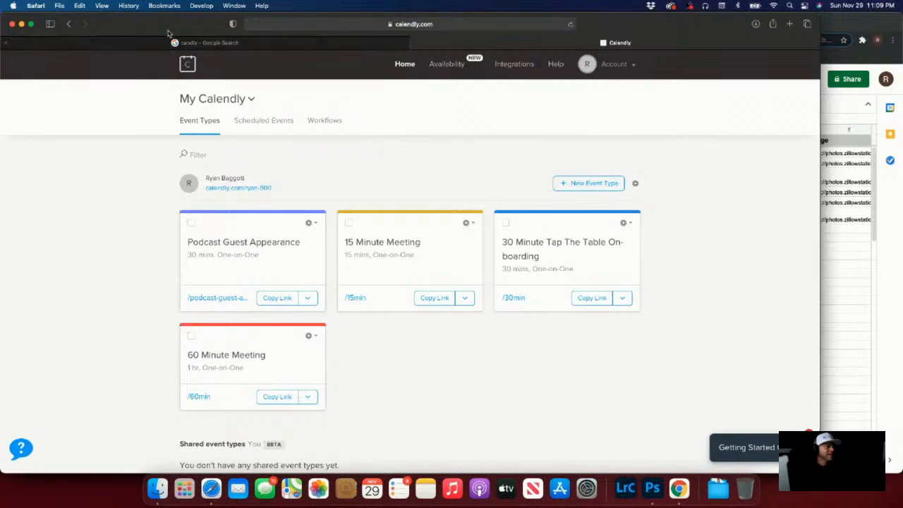
drag(167, 31, 330, 61)
click(185, 55)
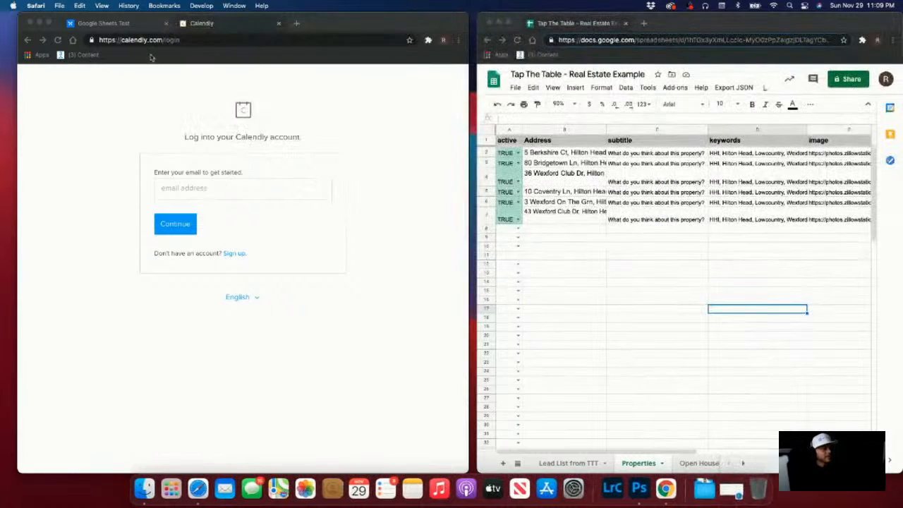
Paste the copied Calendly booking link into the Book a Showing button's Open Website link field
click(278, 26)
click(277, 25)
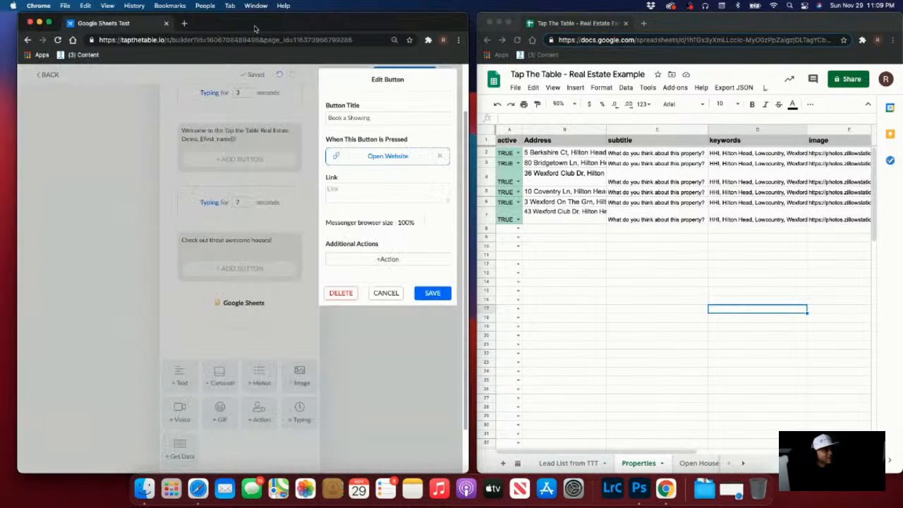
click(347, 192)
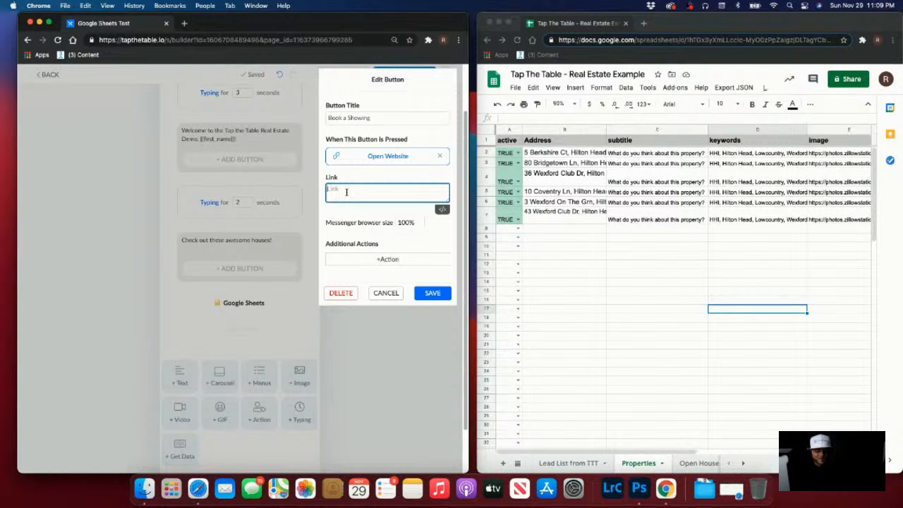
text(https://calendly.com/ryan-900/30min)
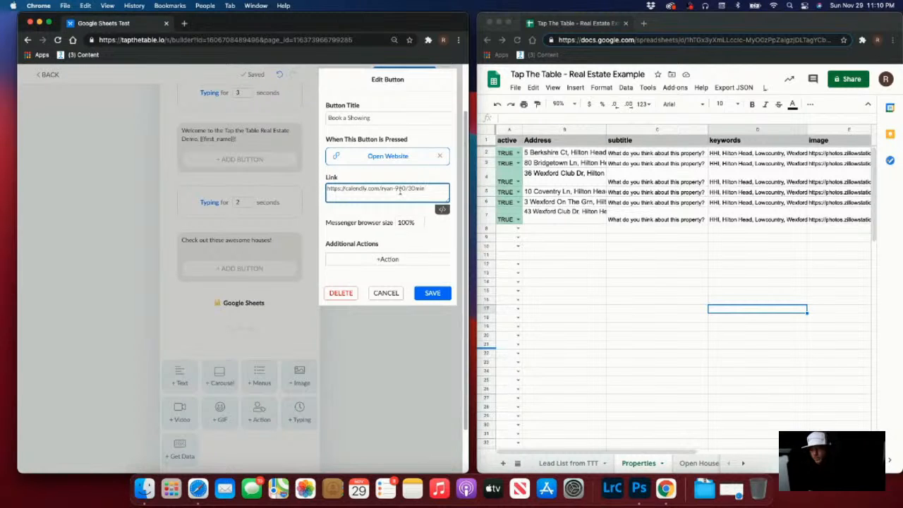
click(402, 260)
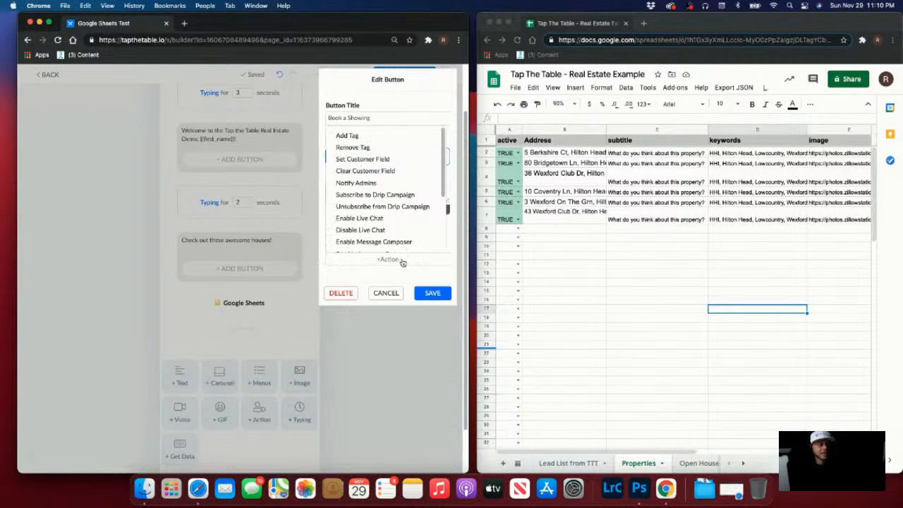
Add tag actions for 'Clicked to Book an Open House' and 'HOT LEAD'
click(390, 134)
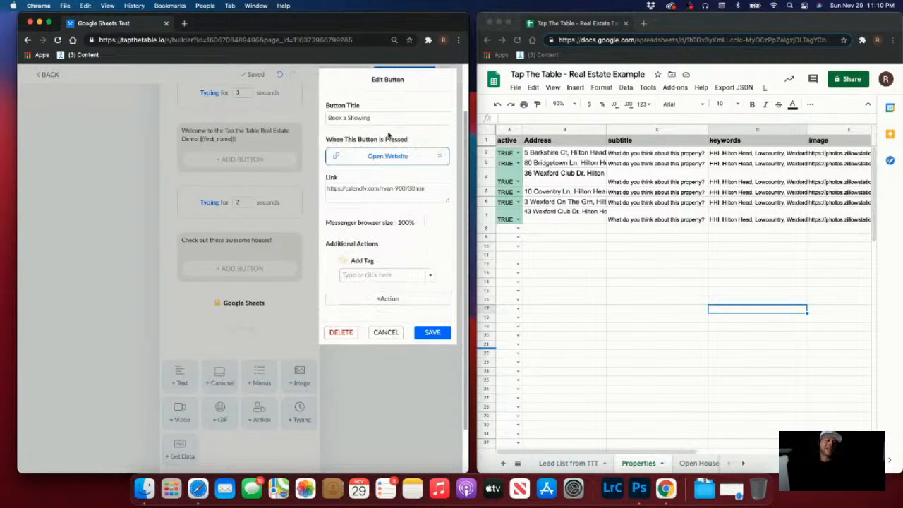
click(374, 275)
text(Clicked)
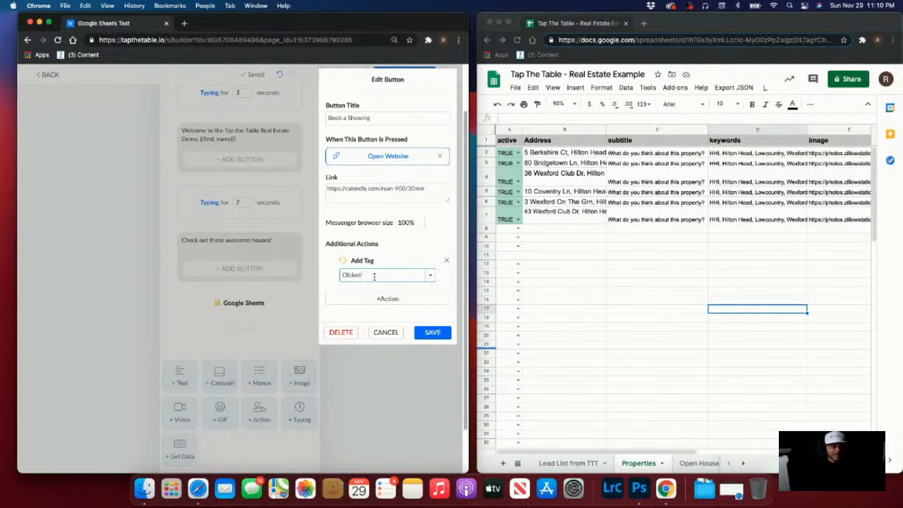
text( to Bo)
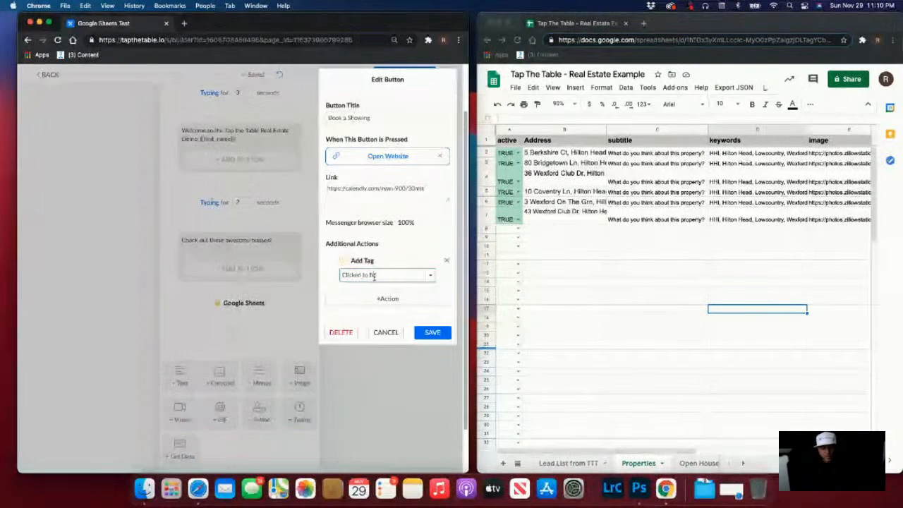
text(ok a)
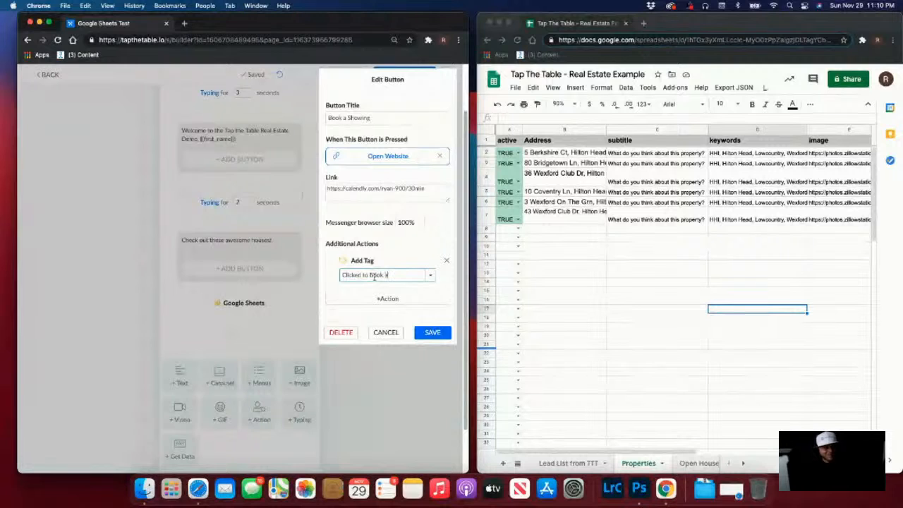
text( Sh)
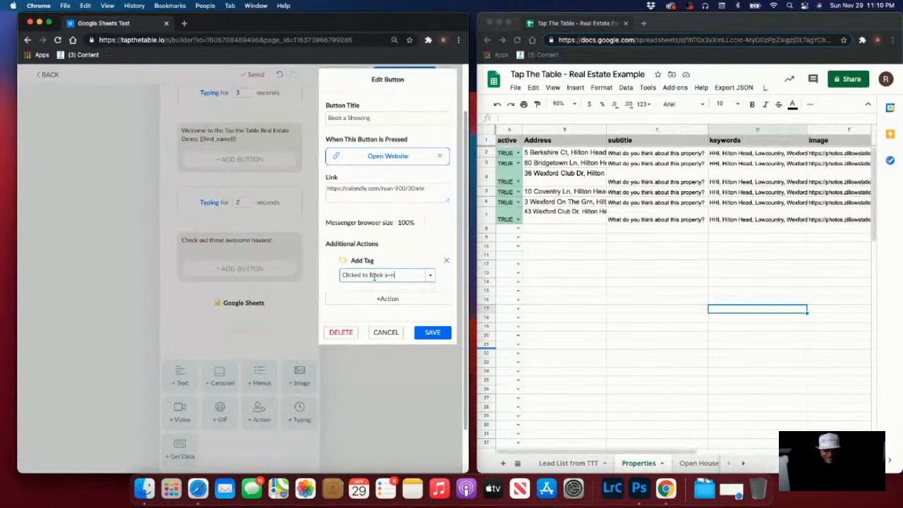
text(n Open )
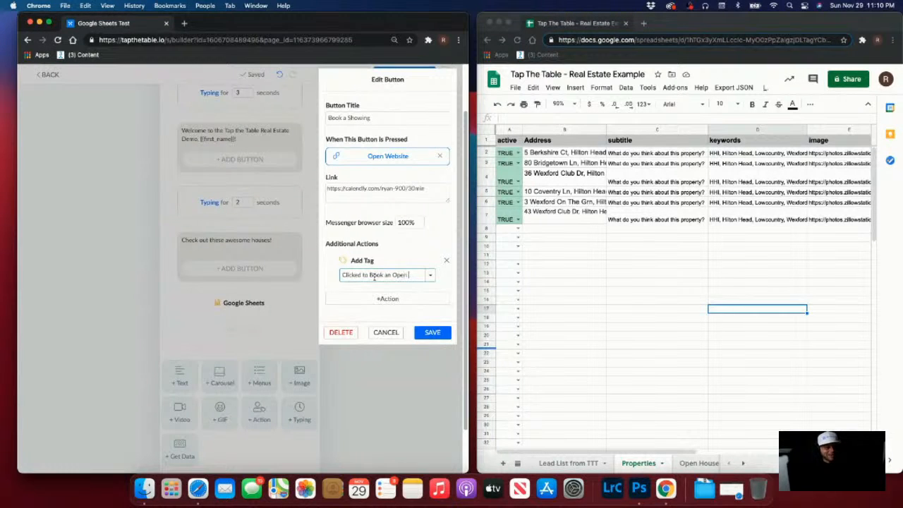
text(House)
key(Return)
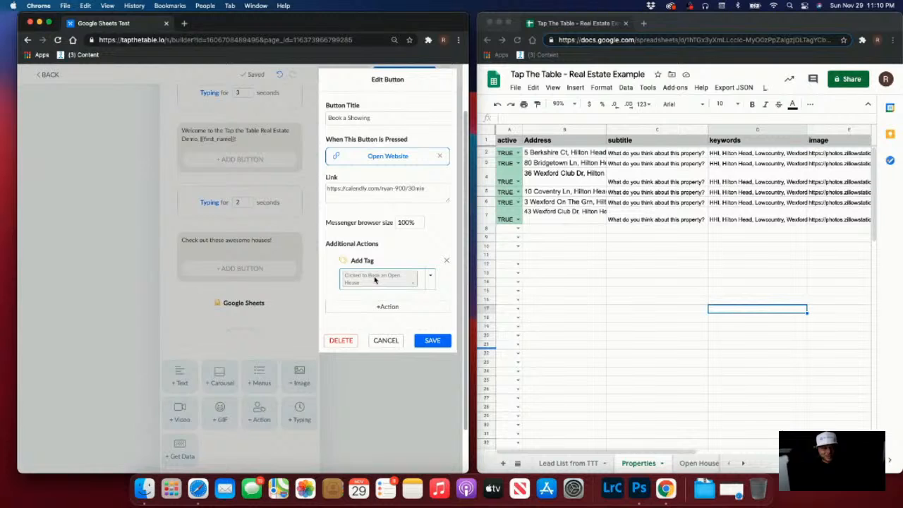
click(407, 303)
click(372, 186)
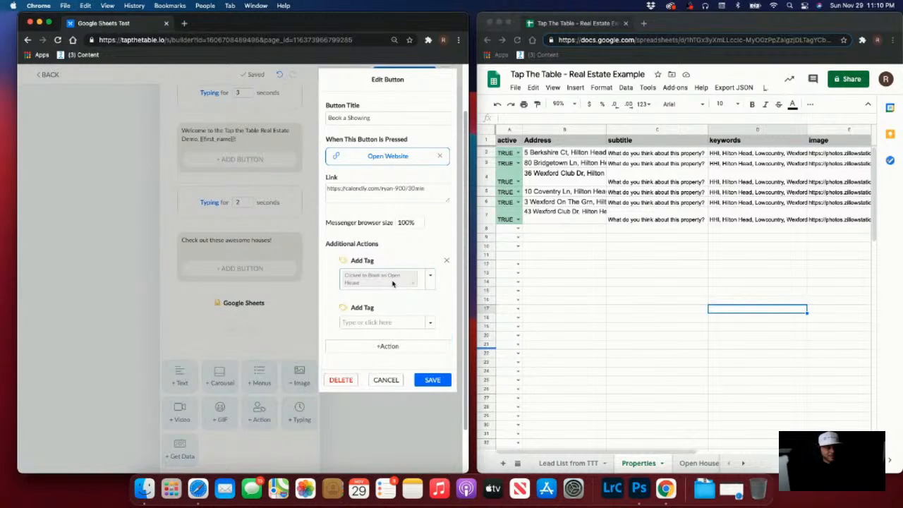
click(388, 323)
text(HO)
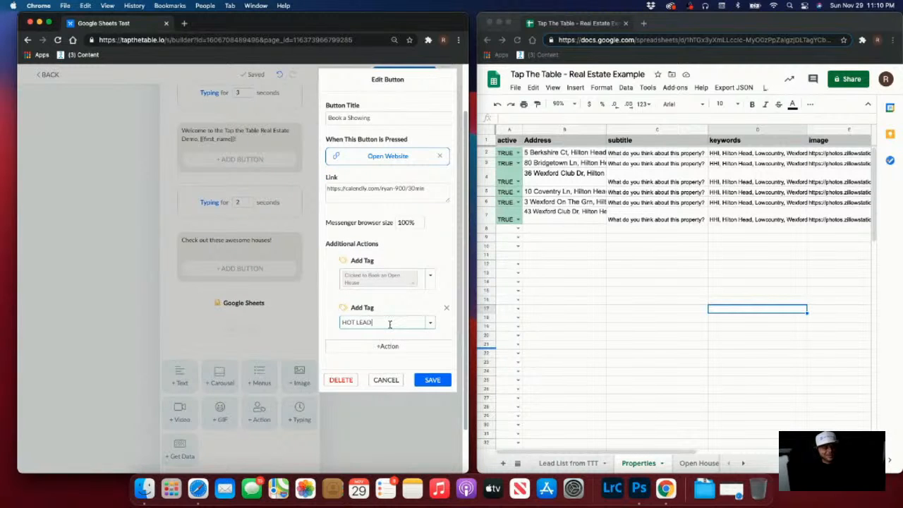
text(T LEAD)
Add a third tag action, 'Follow Up in 1 hour'
click(405, 350)
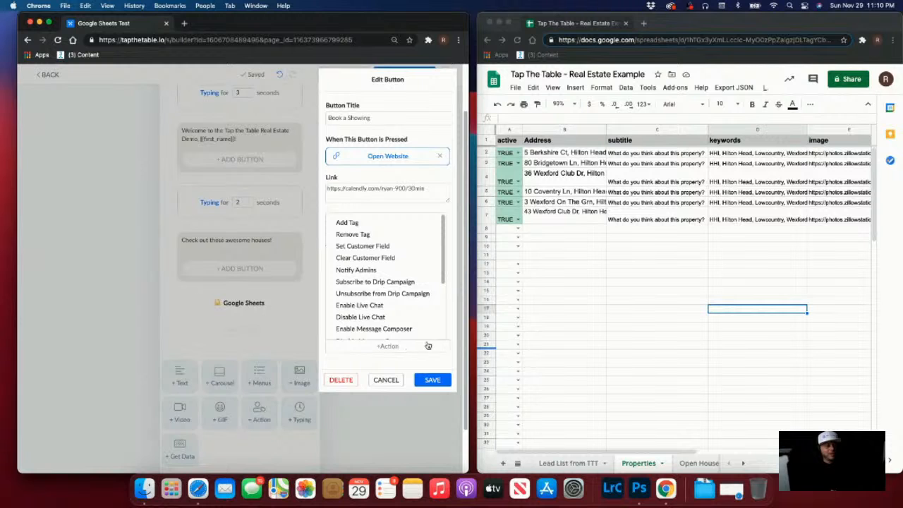
click(402, 360)
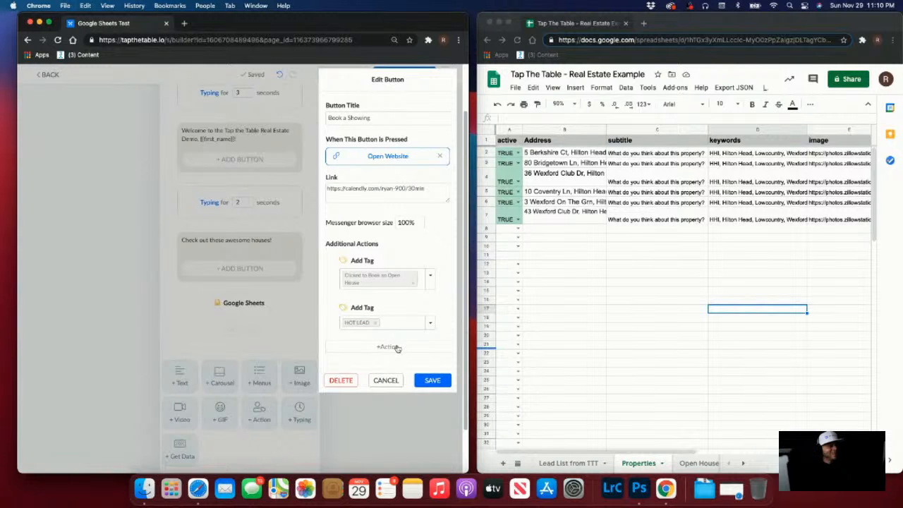
click(397, 349)
click(374, 220)
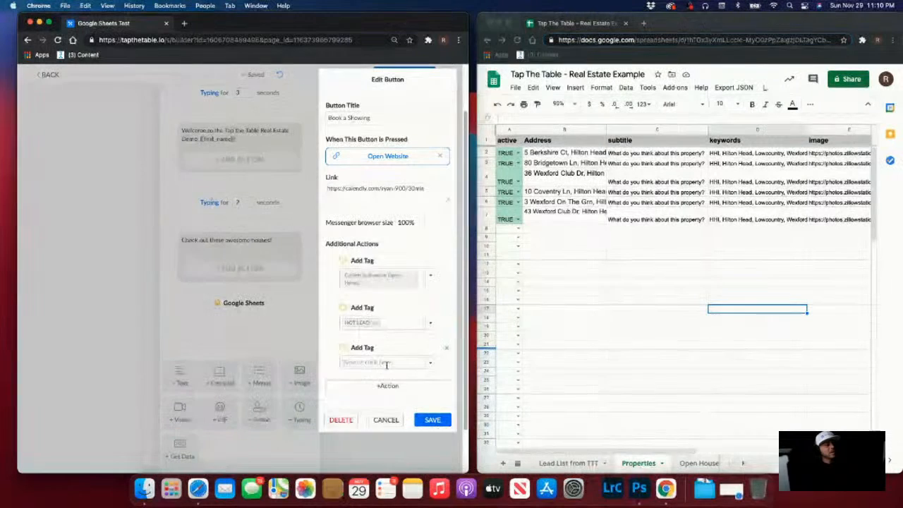
text(Follow Up)
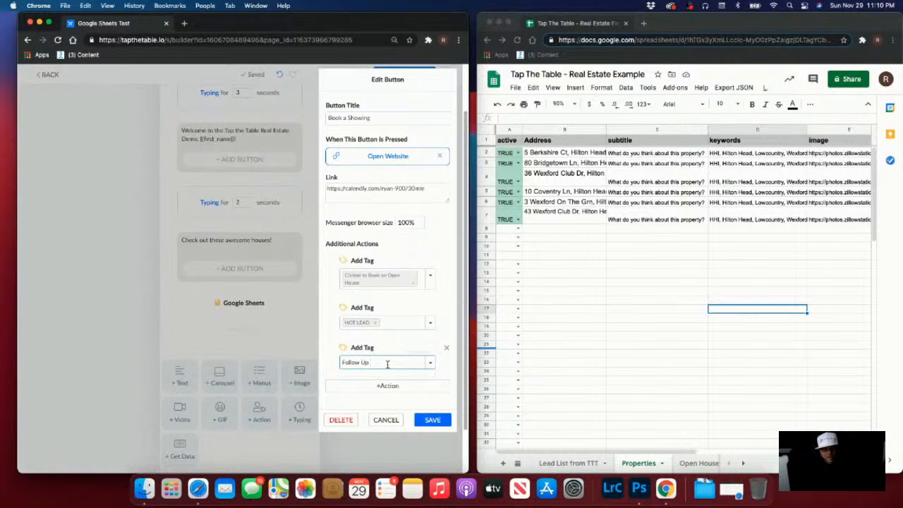
text( in 1 hour)
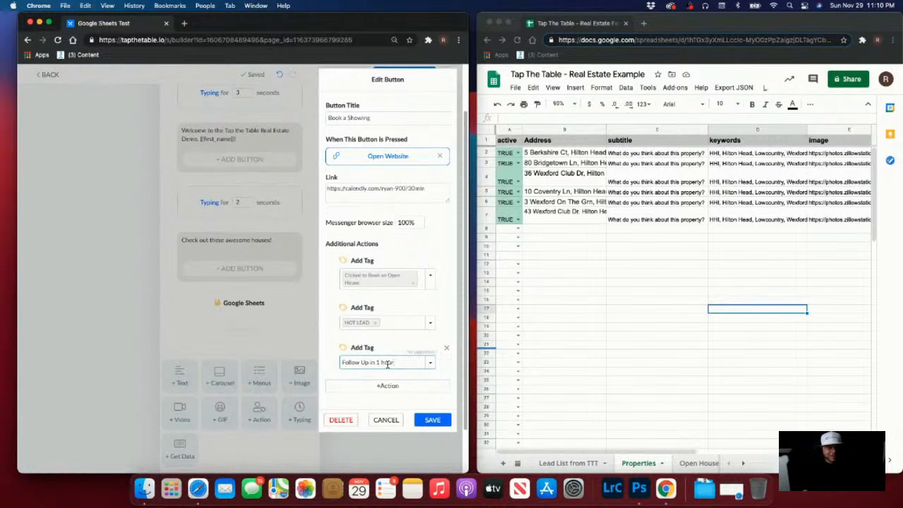
key(Return)
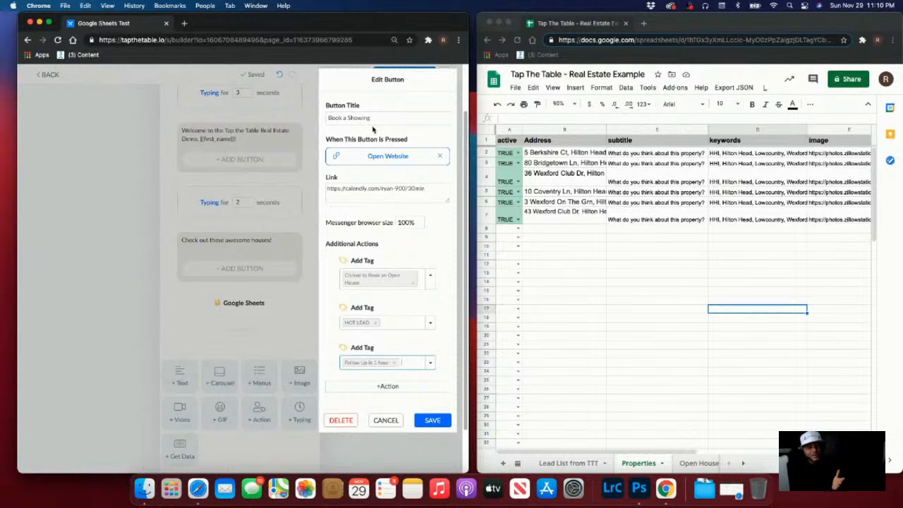
Save the Book a Showing button so it appears on the Generate Gallery card
click(432, 420)
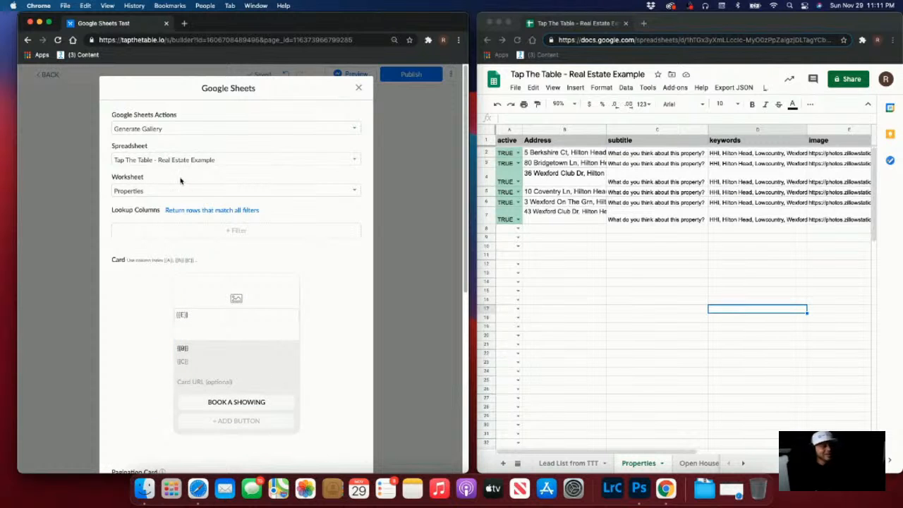
Review Book a Showing without changes, then add 'New Button #2' and select its default title
scroll(173, 182, down, 10)
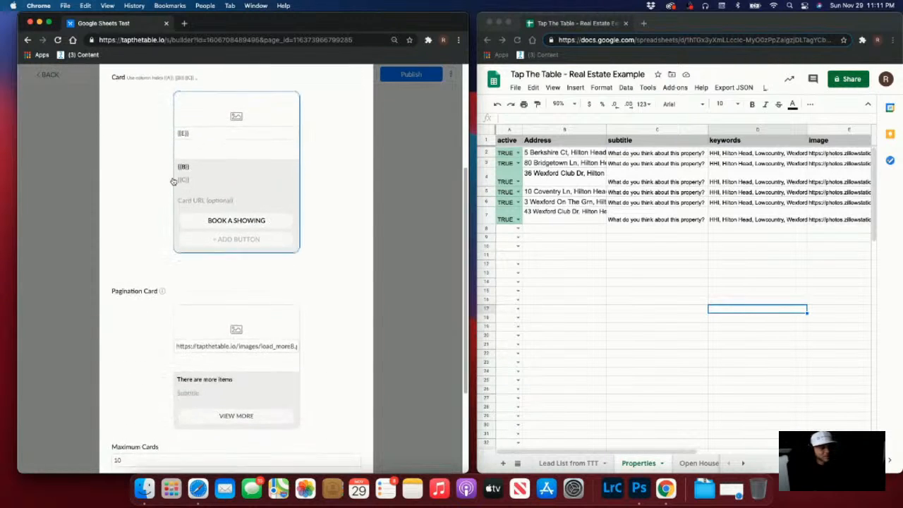
scroll(173, 181, up, 5)
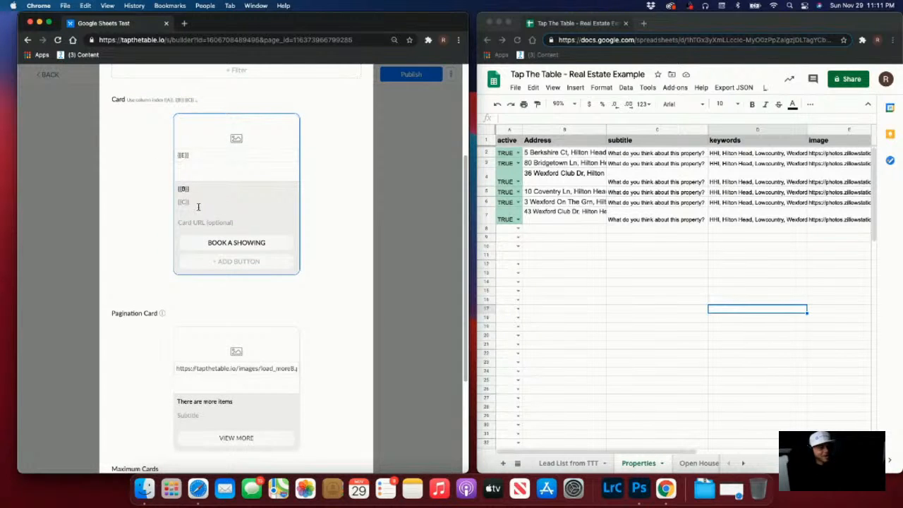
click(256, 243)
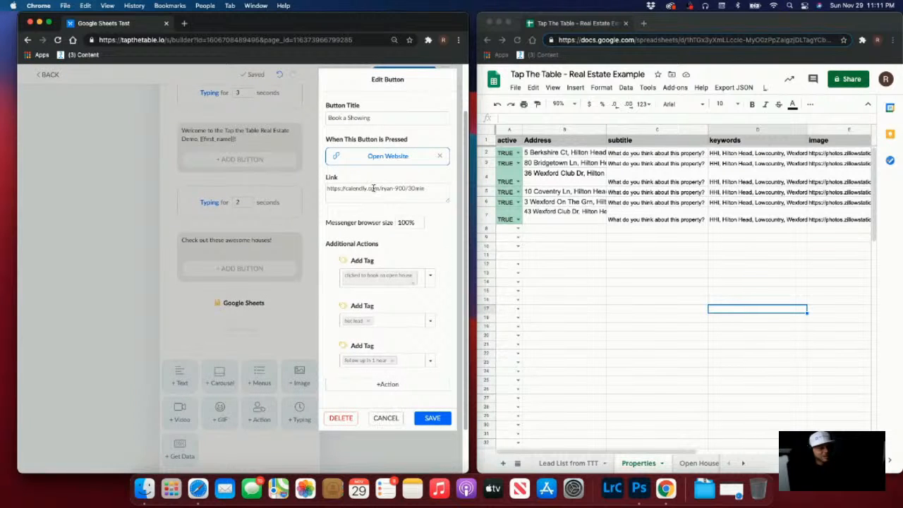
click(385, 418)
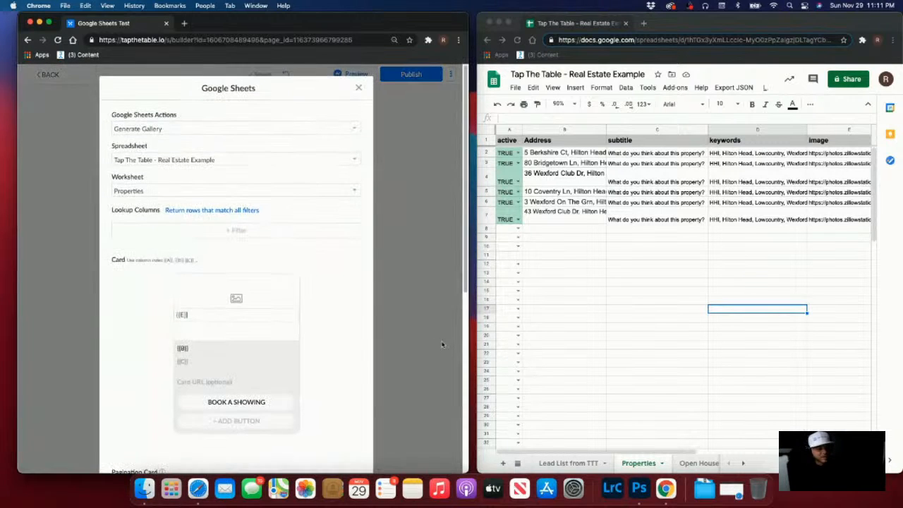
scroll(282, 338, down, 1)
click(262, 387)
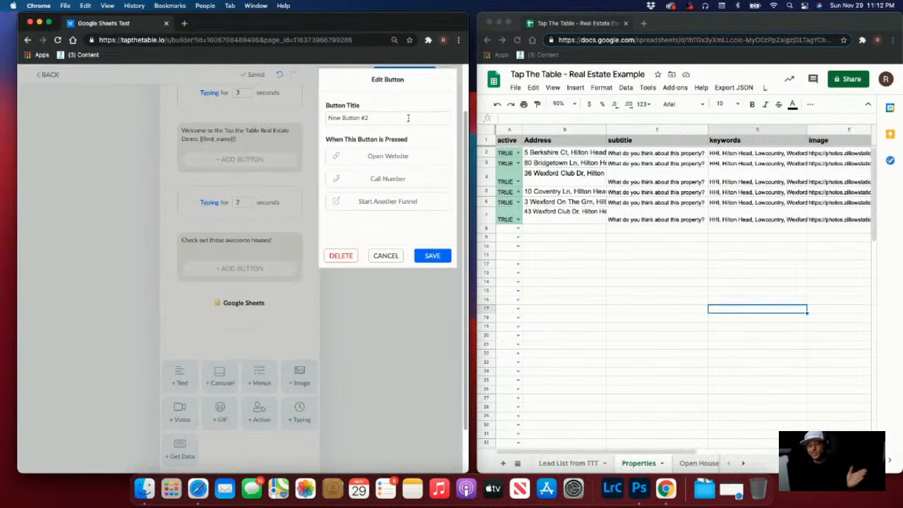
drag(408, 118, 150, 117)
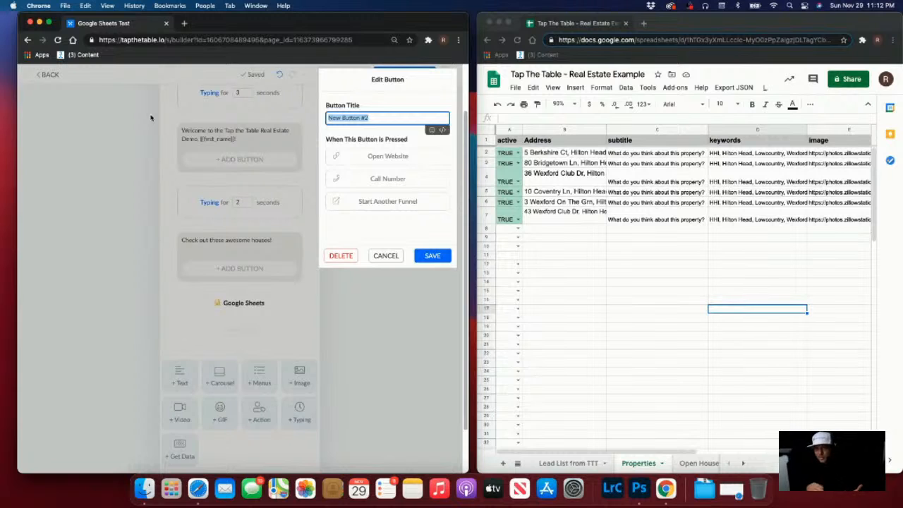
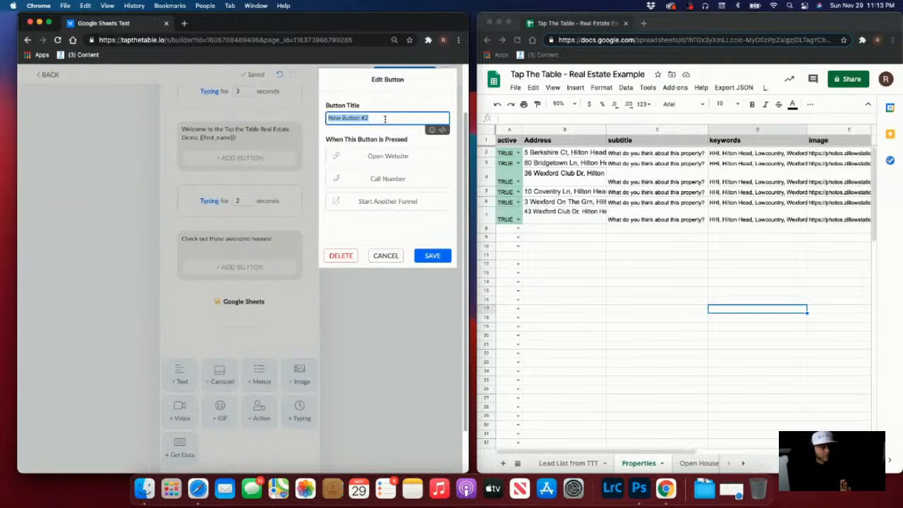
Make a 'Call Agent Now' button that dials the agent's phone number, then start a third button
text(Ca)
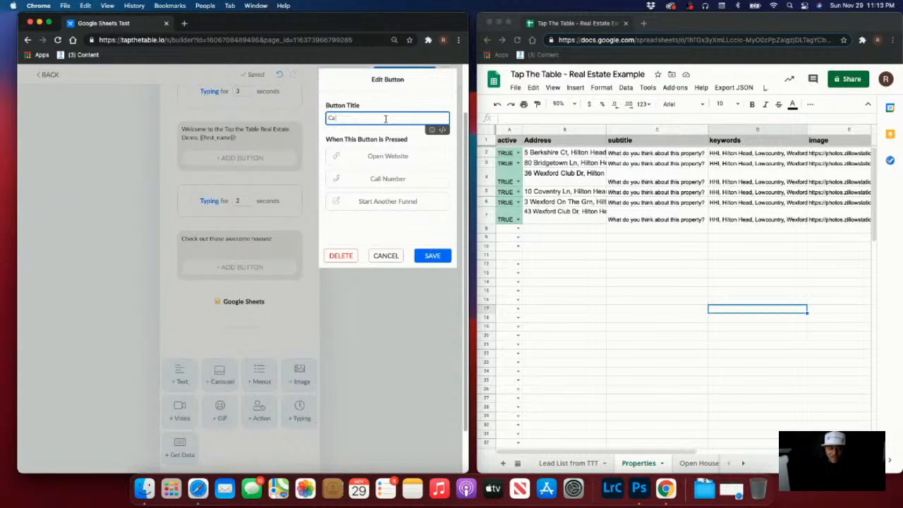
text(ll Agent)
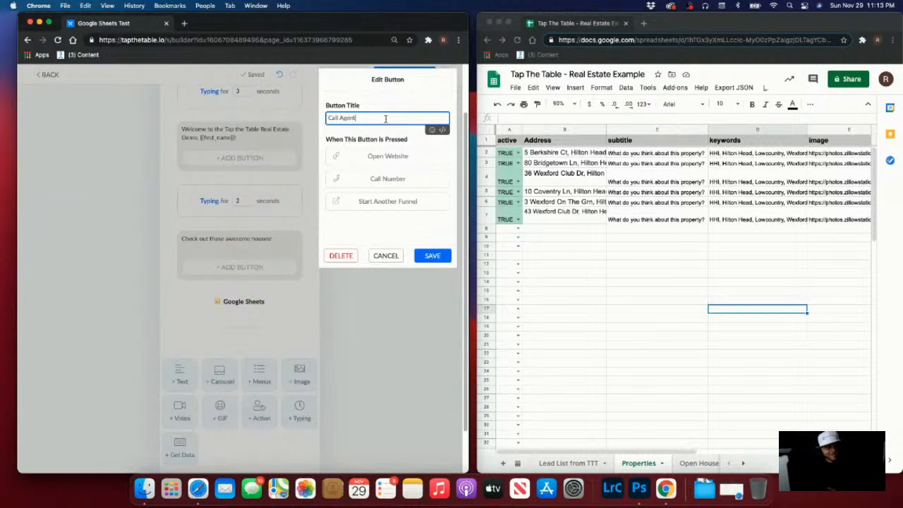
text( Now)
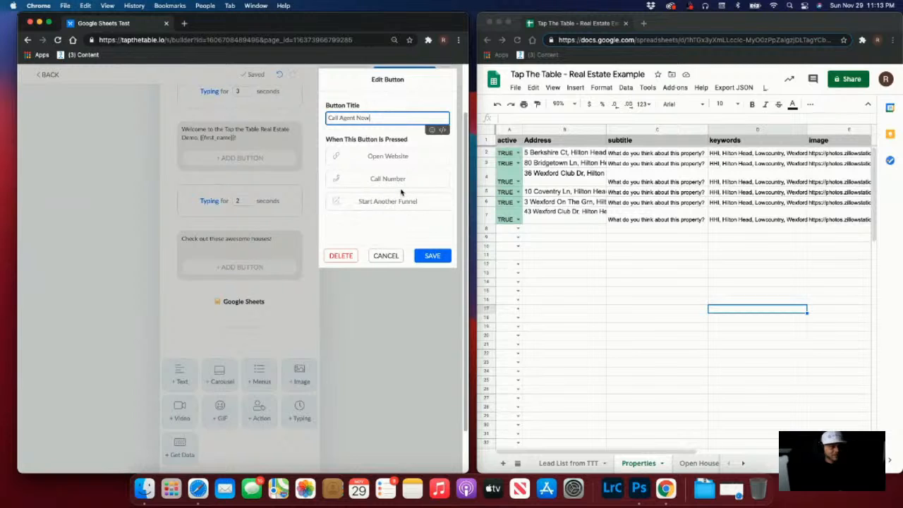
click(402, 180)
click(397, 194)
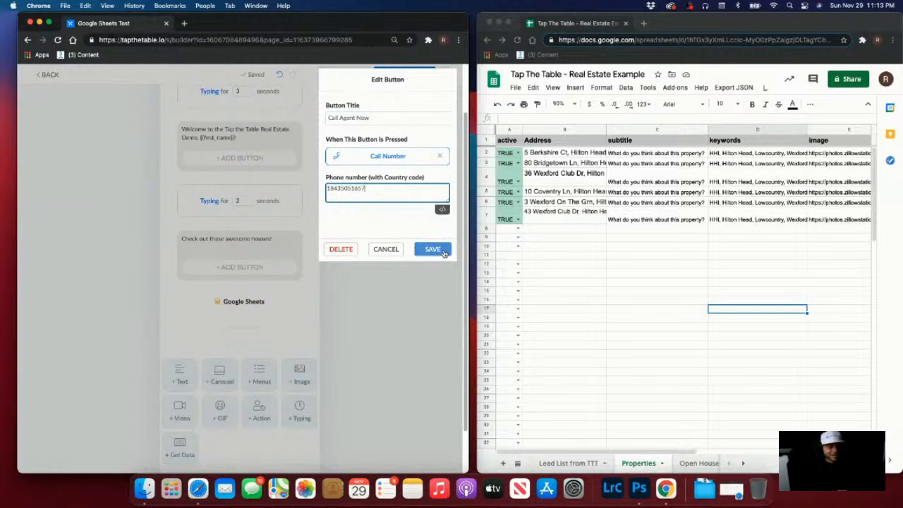
click(434, 250)
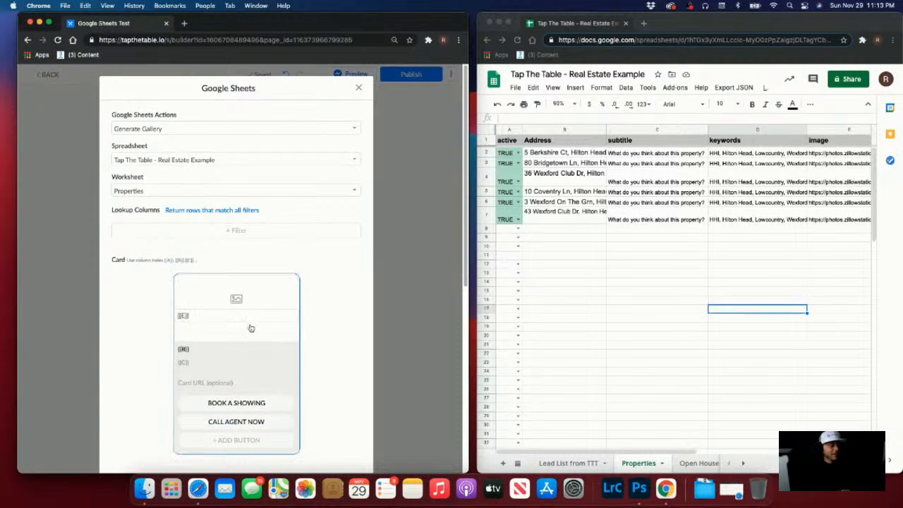
click(237, 439)
drag(382, 118, 304, 122)
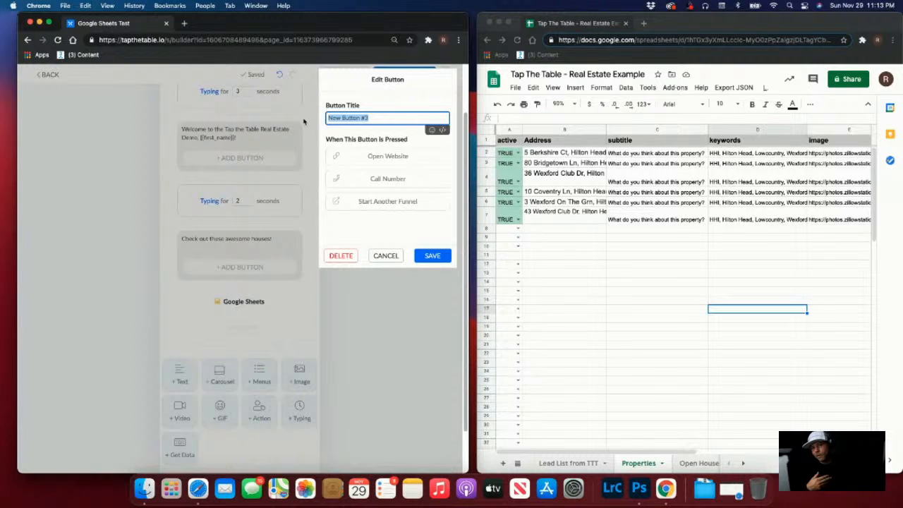
Title the third button 'Vist More Listings' and set it to open thechatbotpodcast.com
text(Vist )
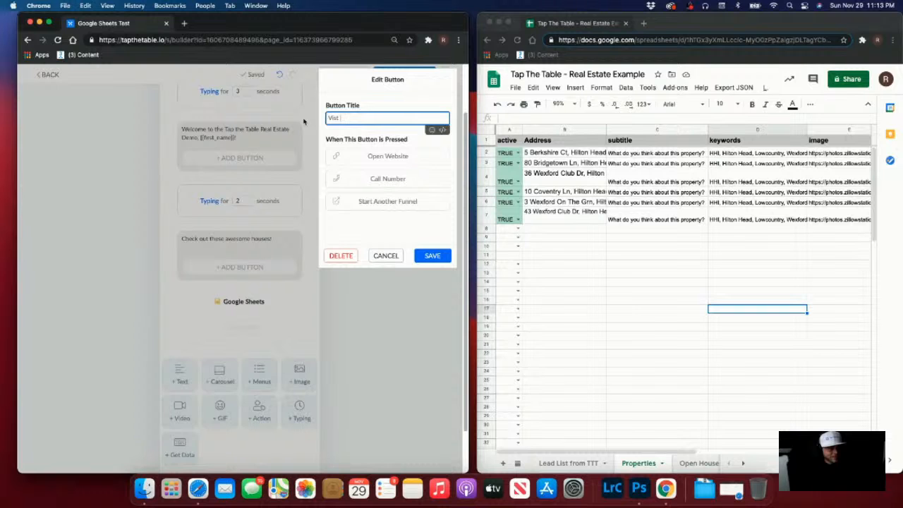
text(More Listings)
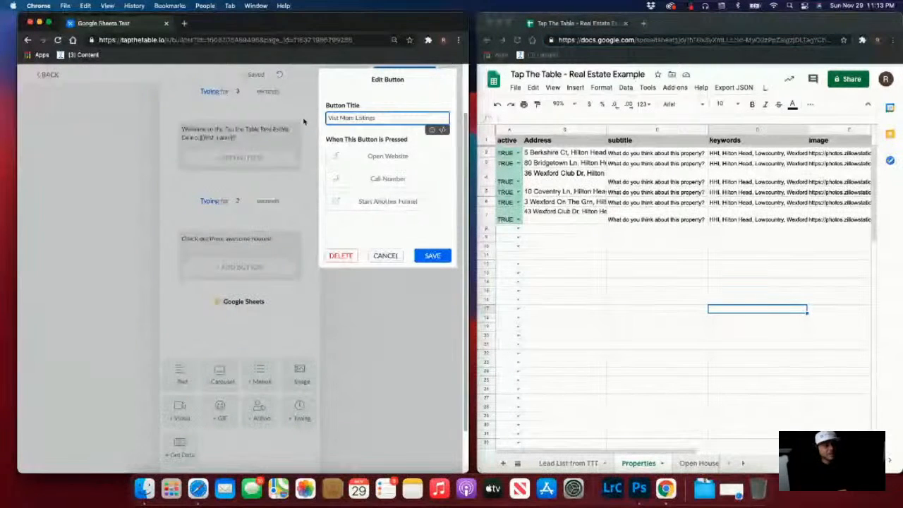
click(398, 157)
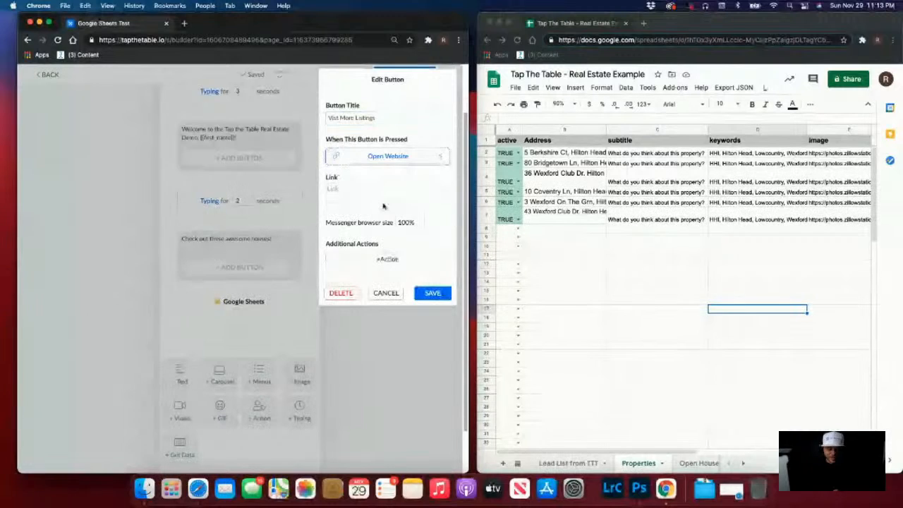
click(386, 194)
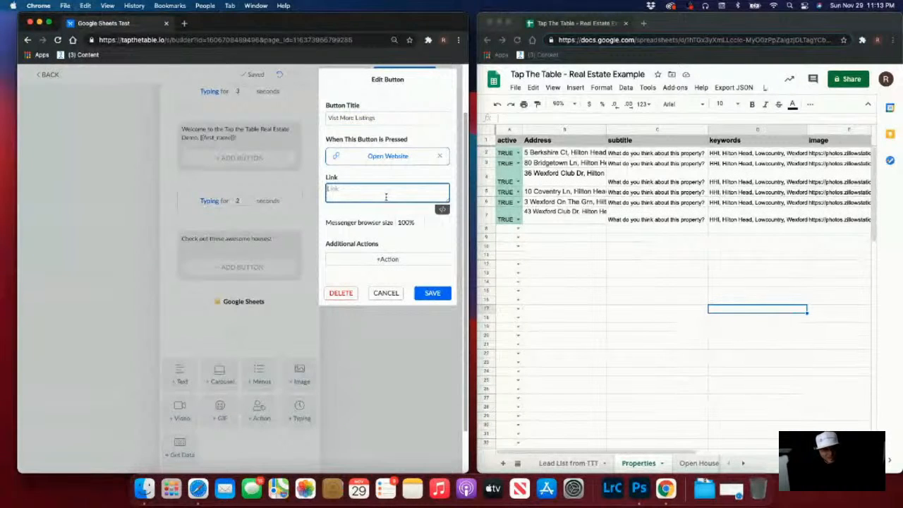
text(google)
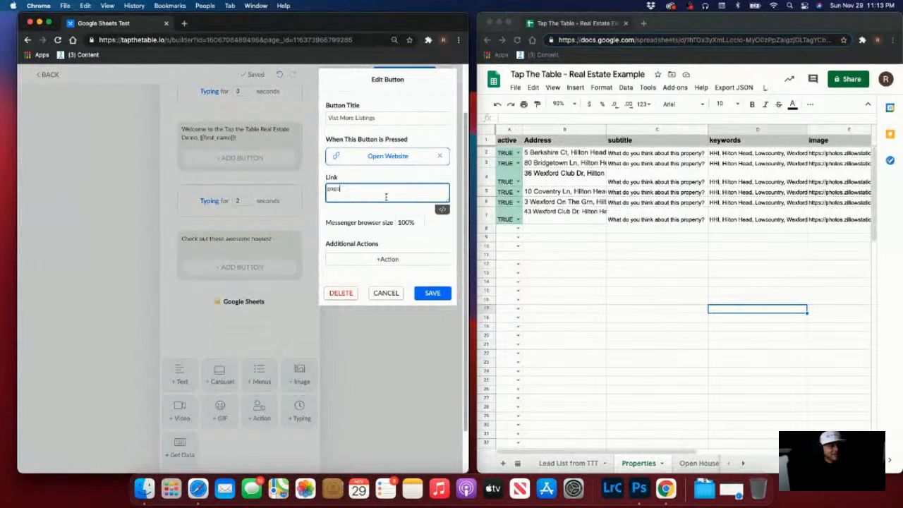
key(BackSpace)
key(BackSpace)
text(og)
key(super+a)
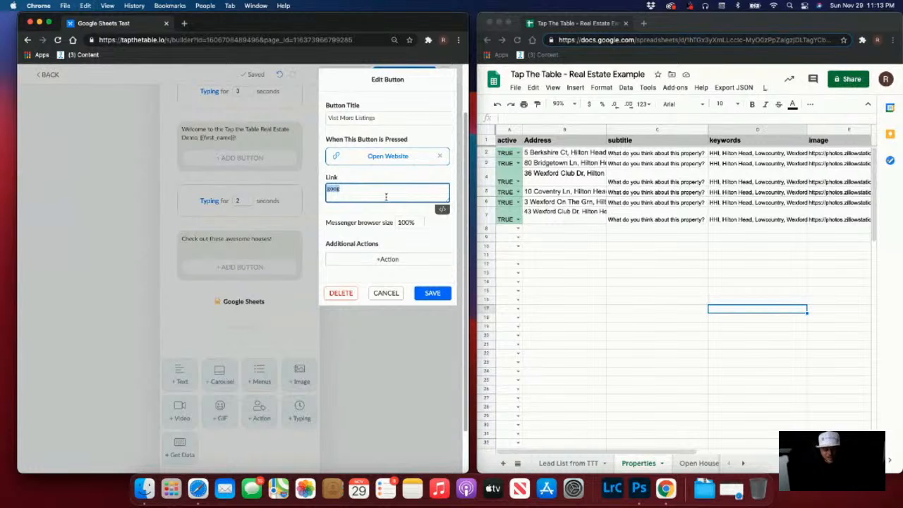
text(hhechat)
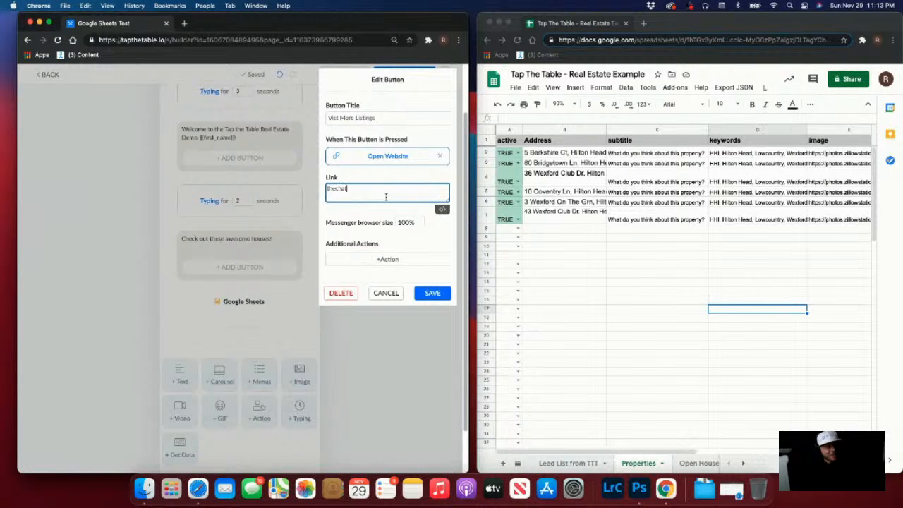
text(botpodcast.com)
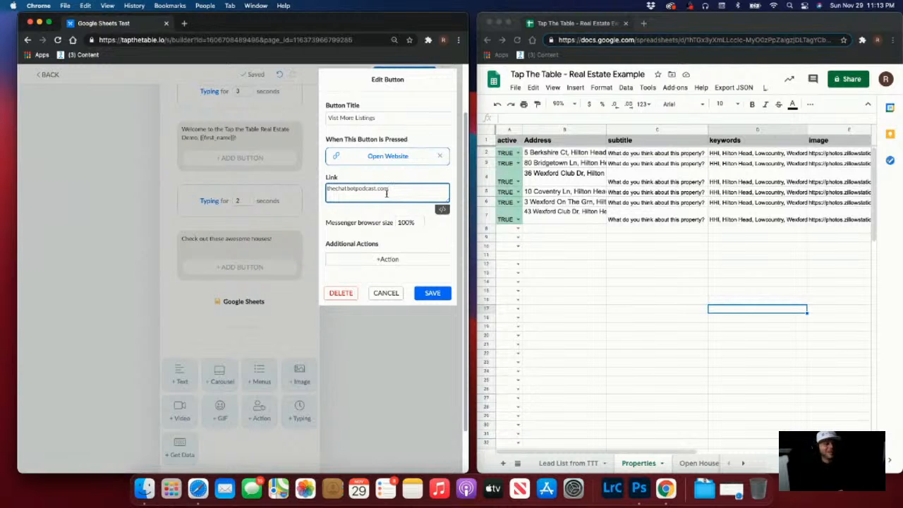
Add 'hot lead' and 'Went to website' tag actions to the button and save it
click(385, 263)
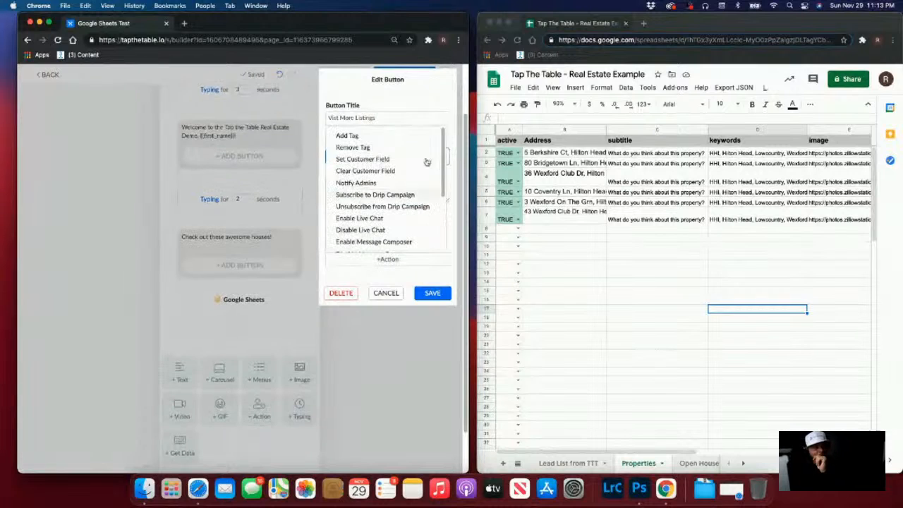
click(406, 134)
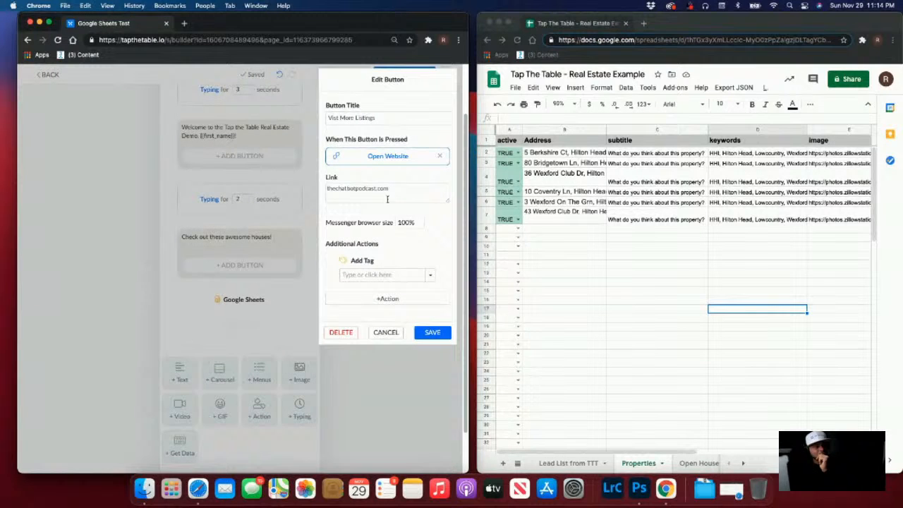
click(376, 275)
text(H)
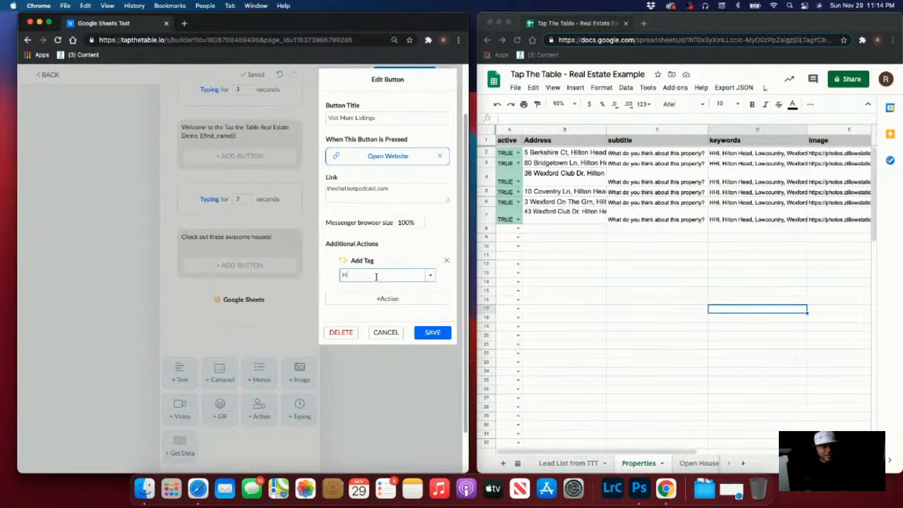
text(ot)
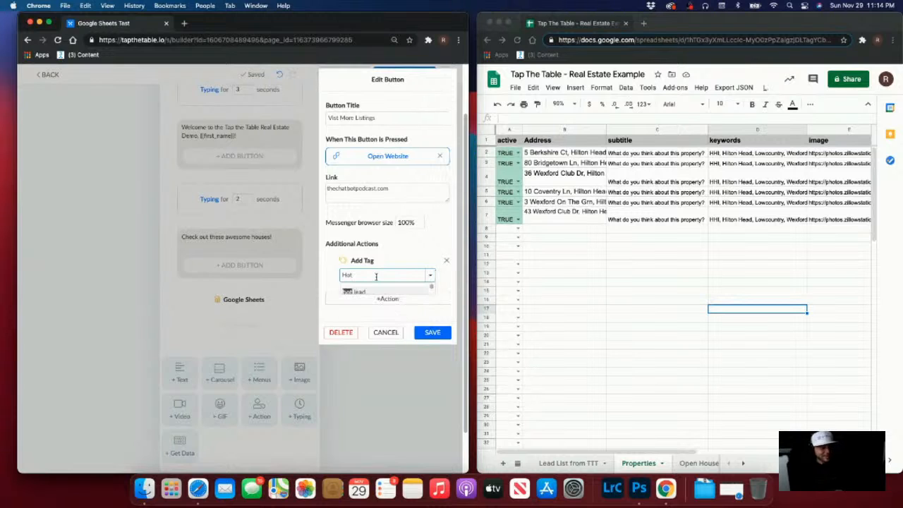
click(364, 294)
click(402, 300)
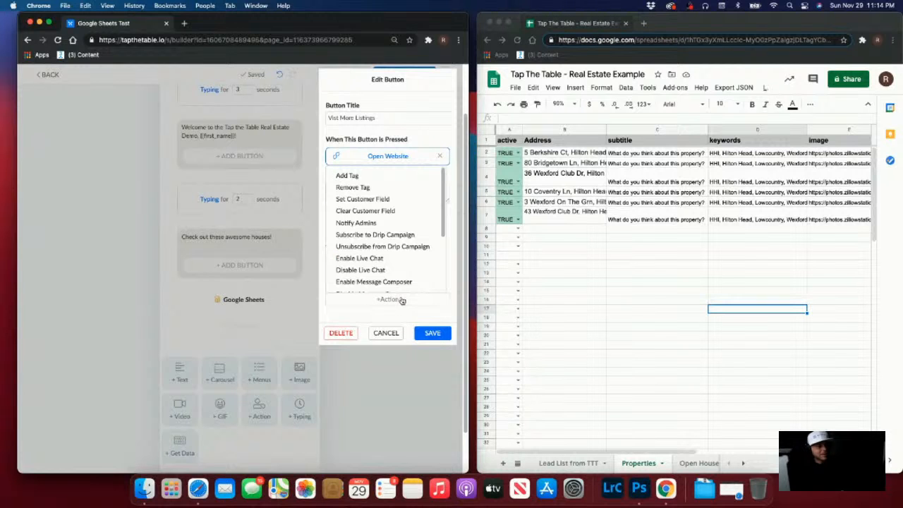
click(353, 176)
click(379, 315)
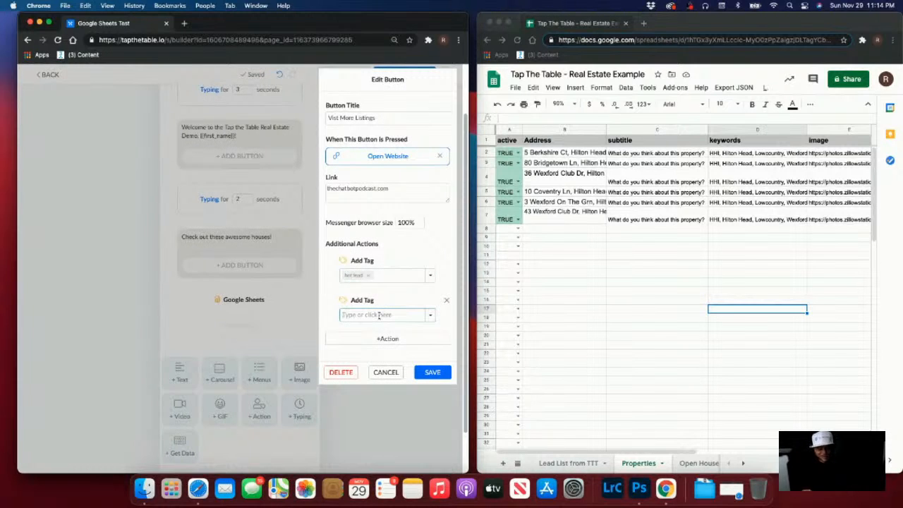
text(Went )
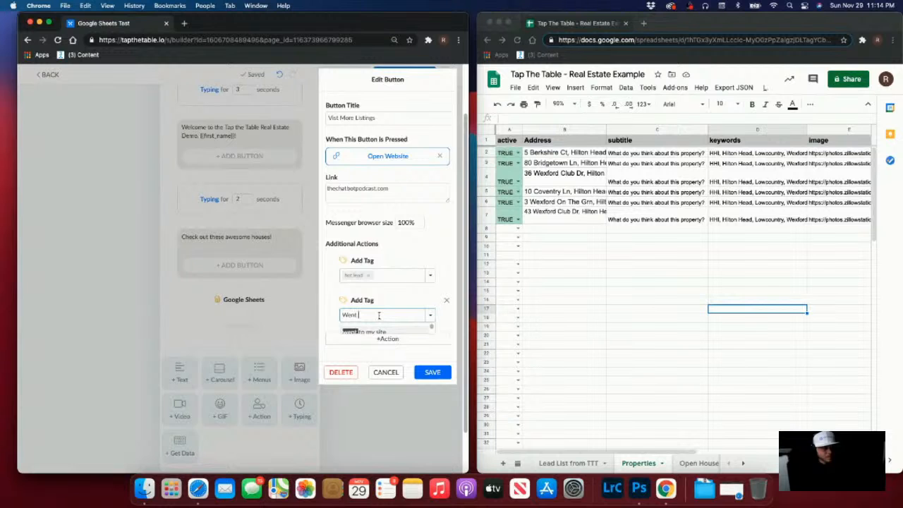
text(to website)
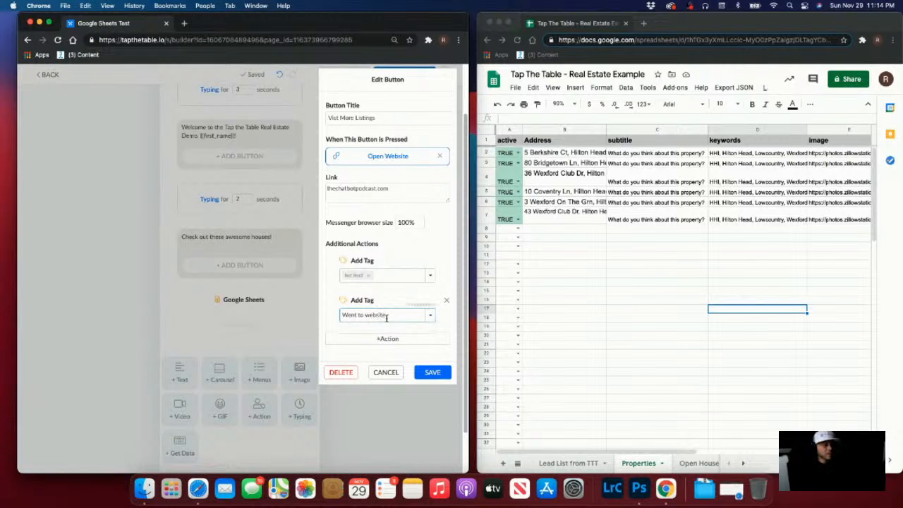
click(432, 372)
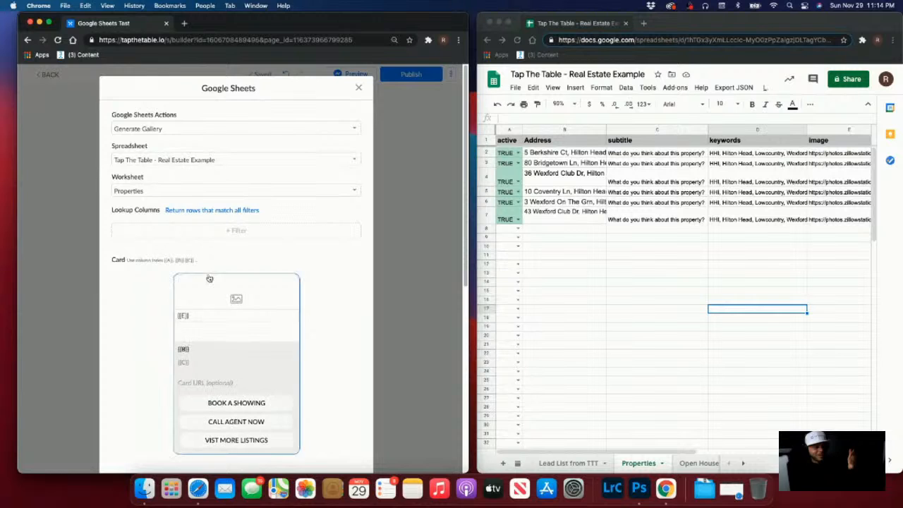
Confirm cell E2's image URL loads the house photo in a new tab, then go back to the sheet
scroll(254, 289, down, 2)
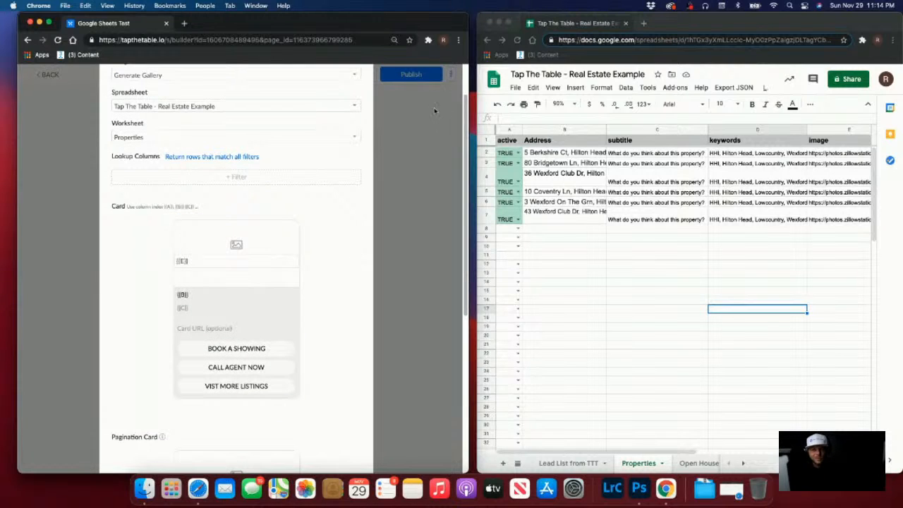
click(839, 155)
click(839, 154)
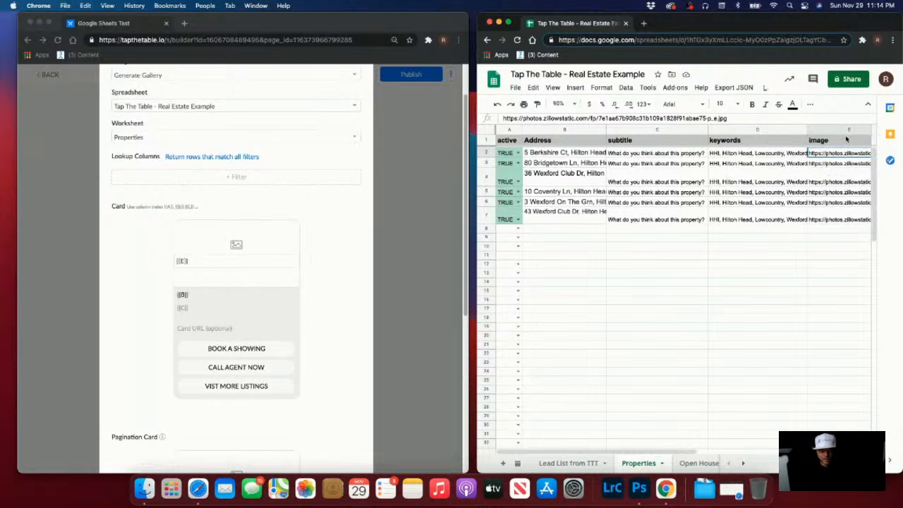
click(644, 26)
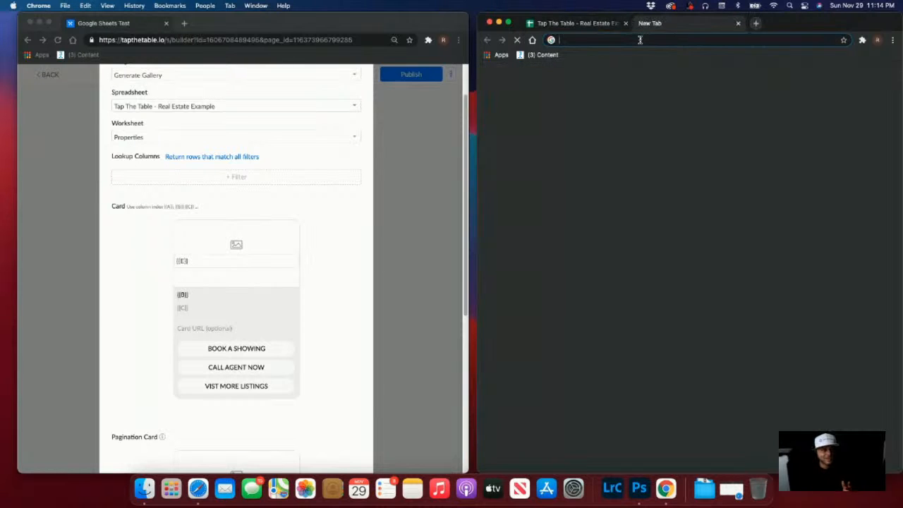
text(https://photos.zillowstatic.com/fp/7e1ae67b908c31b109a1828f91abae75-p_e.jpg)
key(Return)
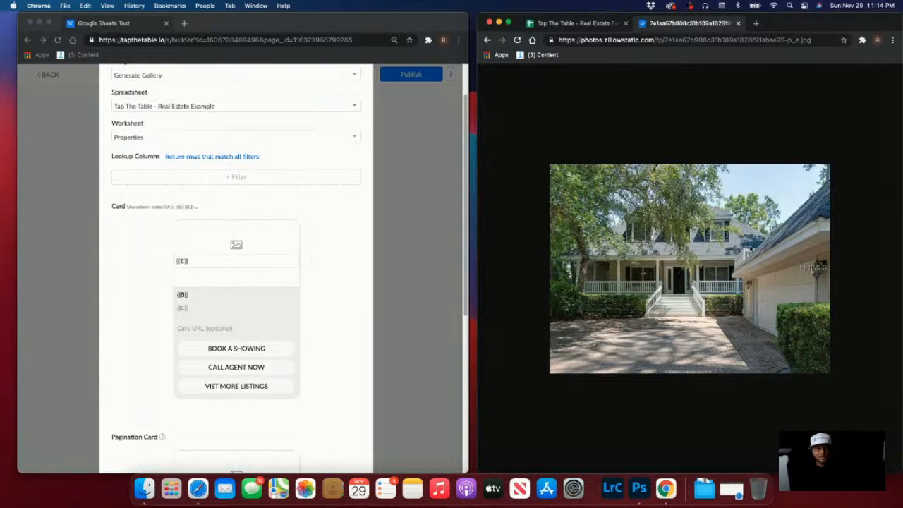
click(578, 27)
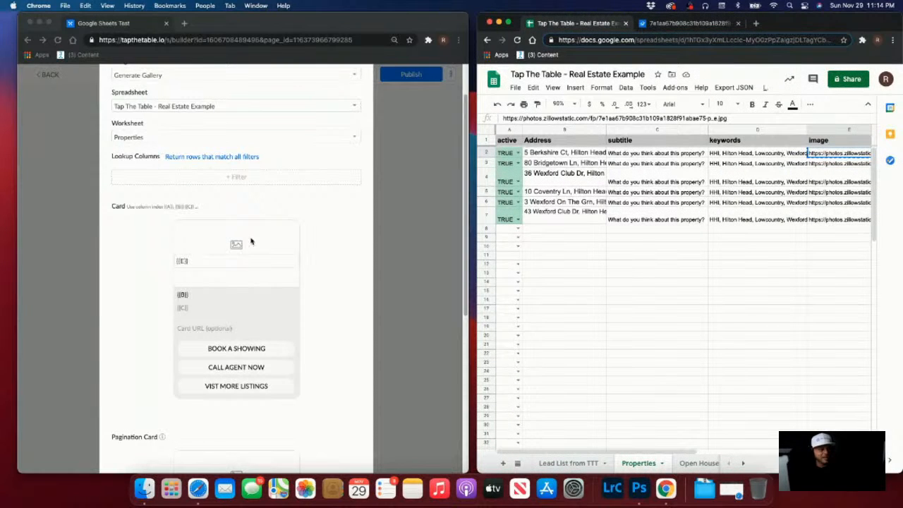
mouse_move(869, 210)
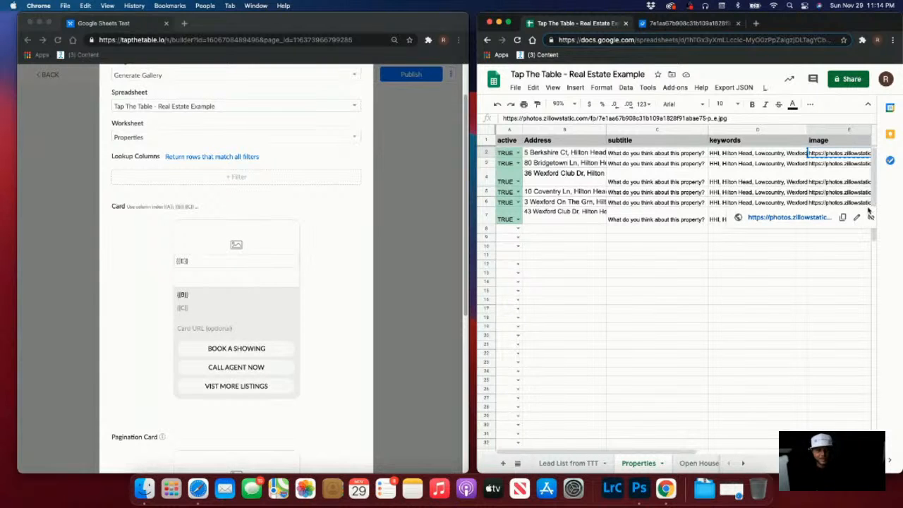
click(835, 257)
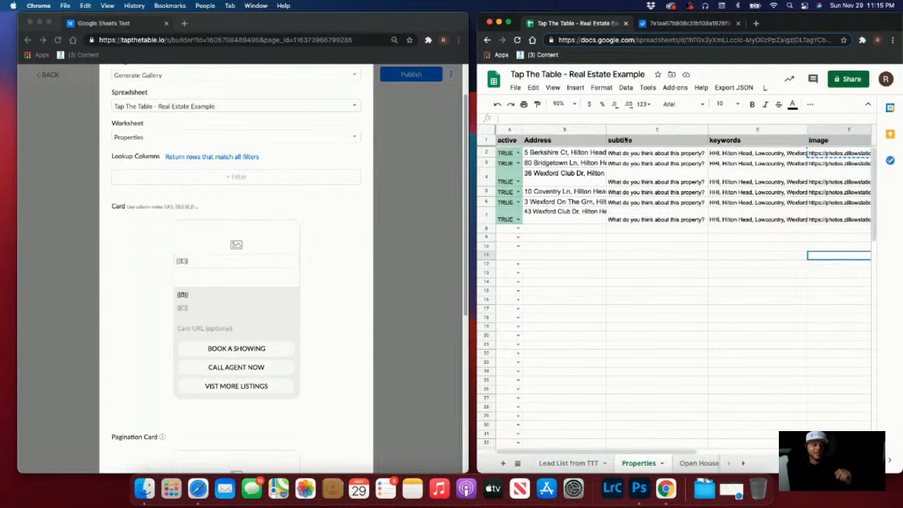
Enter 'This property is brand spankin' new!' as the subtitle in cell C2
click(654, 154)
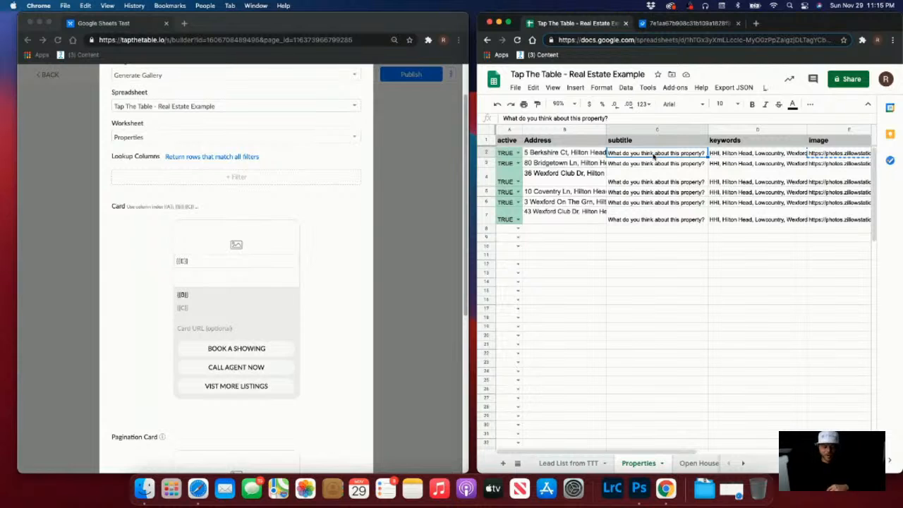
text(This proper)
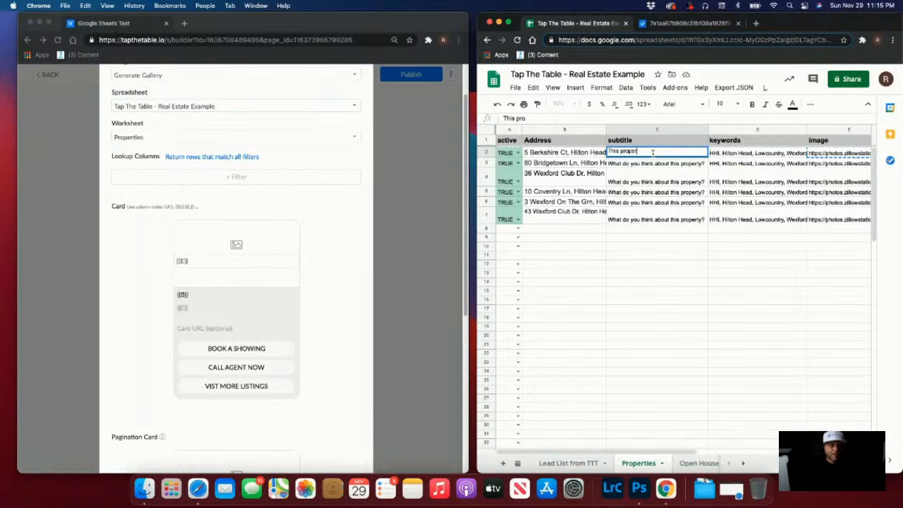
text(ty is brand spankin)
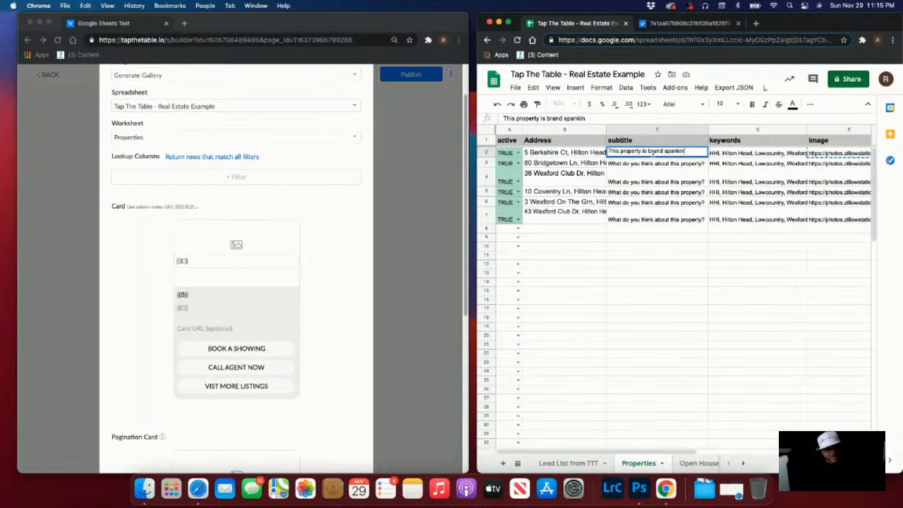
text(' new!)
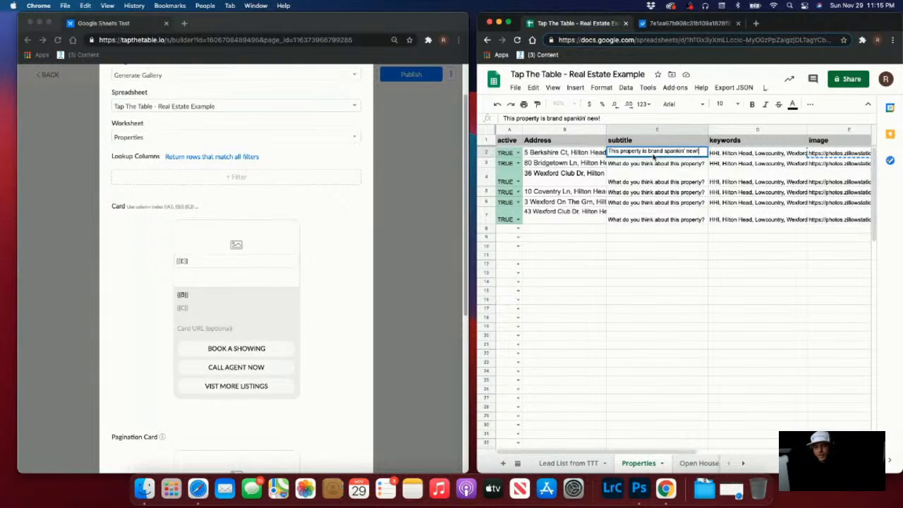
click(635, 211)
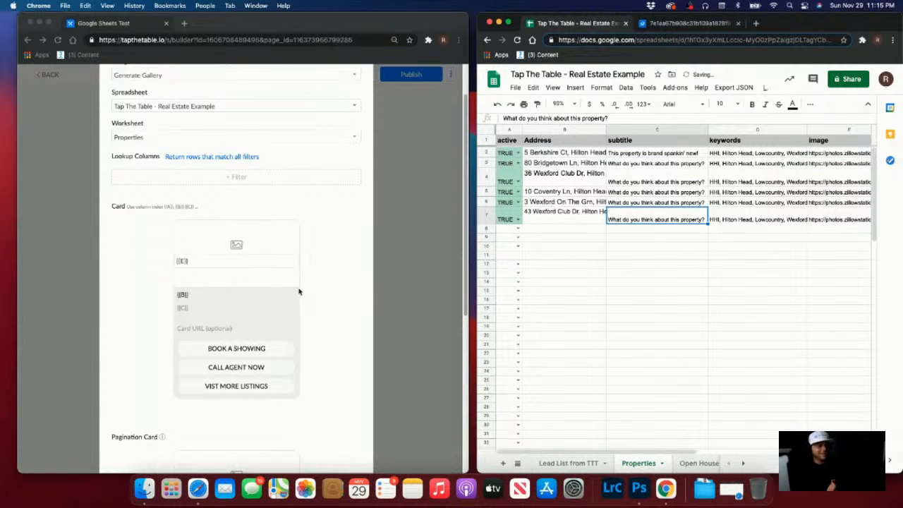
scroll(296, 291, down, 5)
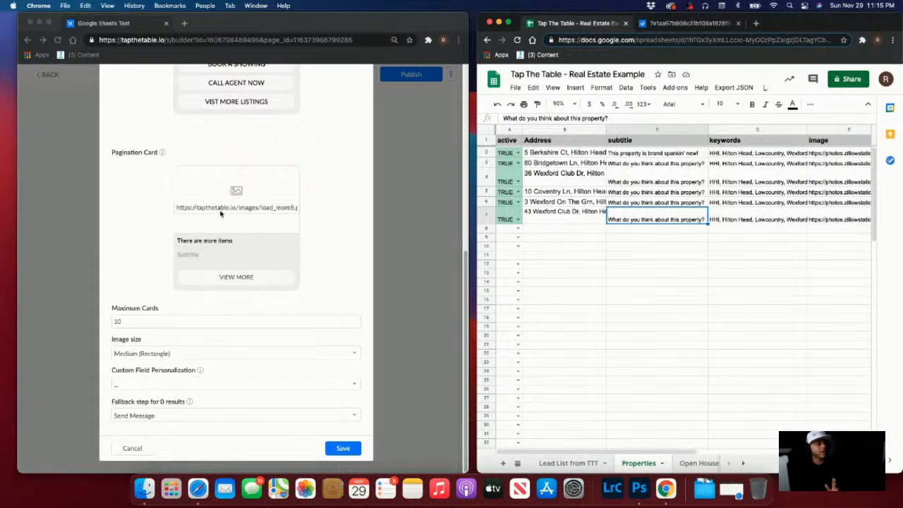
Save the Google Sheets block's gallery card settings
scroll(220, 213, right, 1)
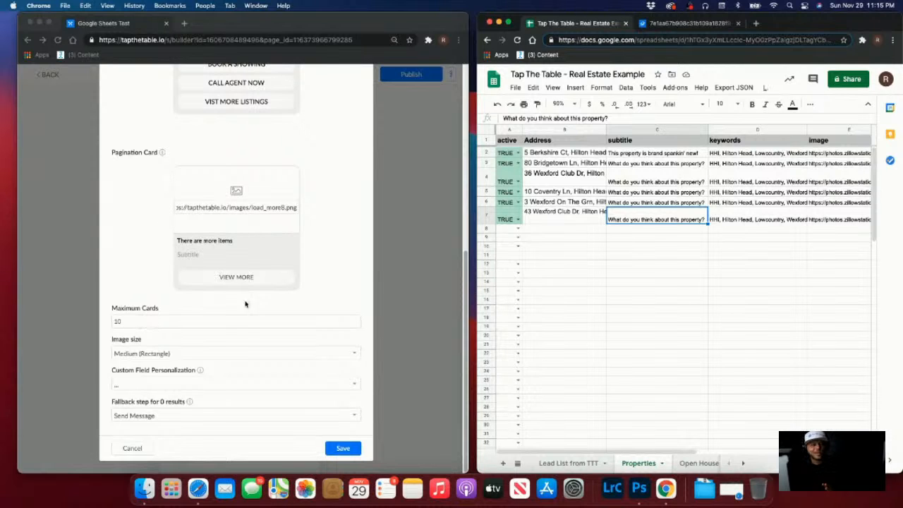
scroll(245, 304, up, 5)
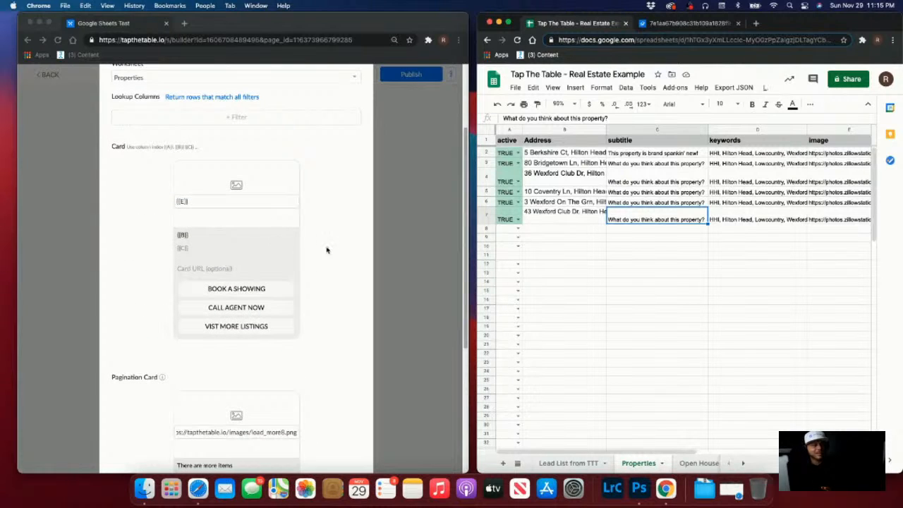
scroll(233, 282, down, 5)
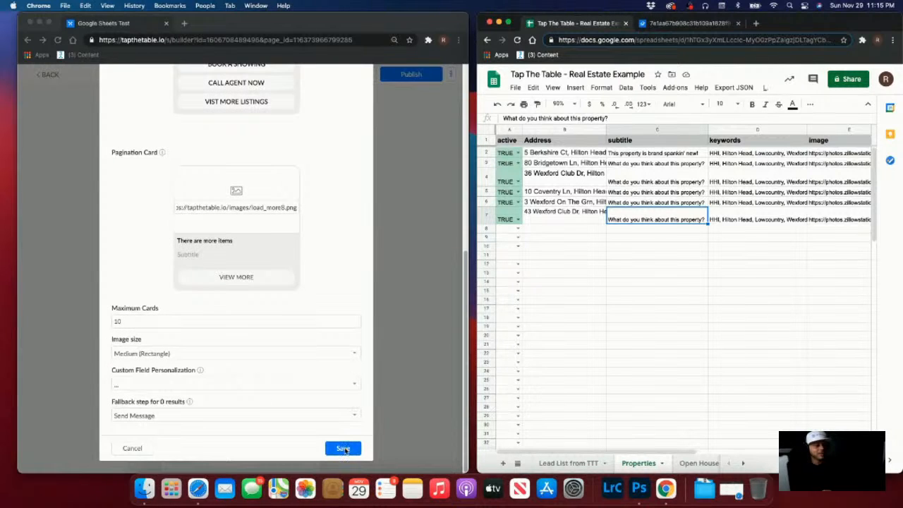
click(345, 449)
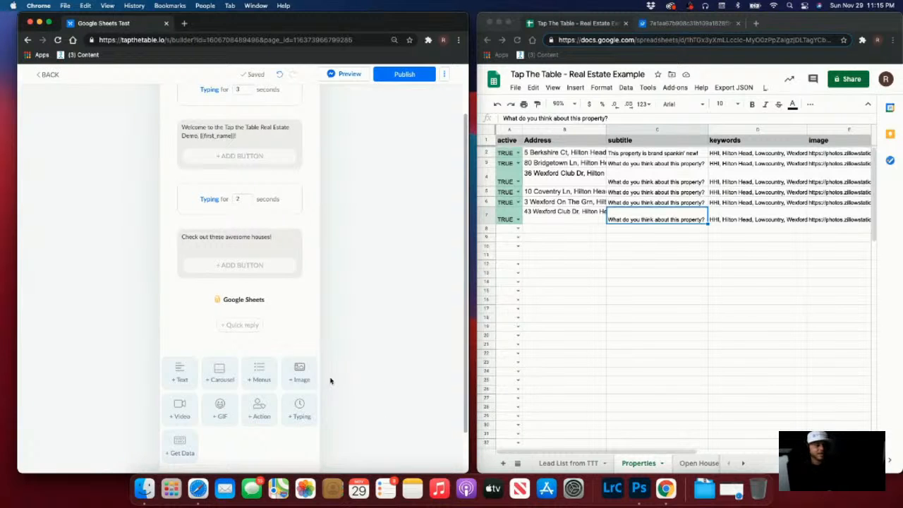
scroll(205, 279, up, 2)
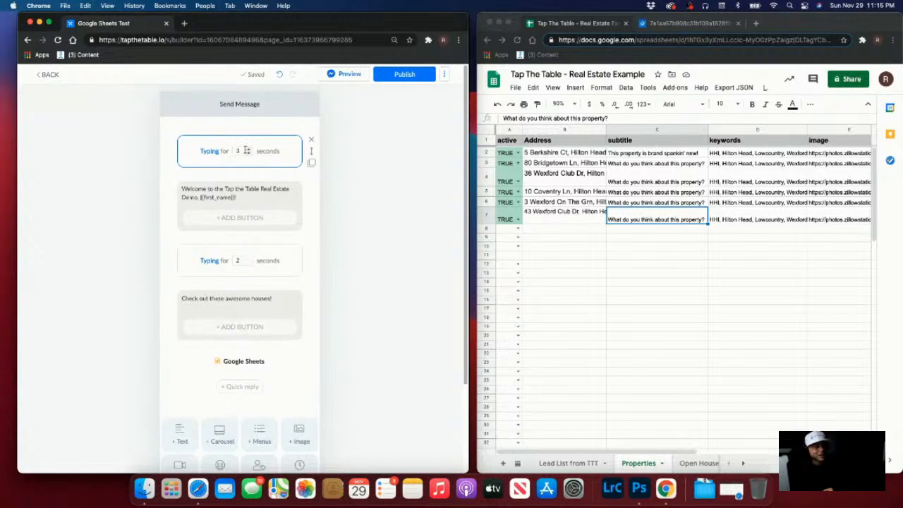
Publish the updated bot flow and send its preview to Messenger
click(413, 75)
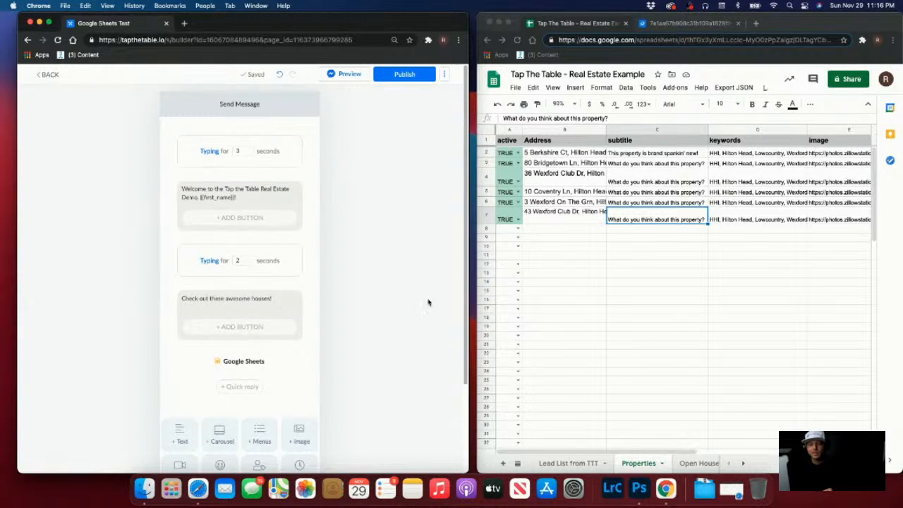
click(349, 74)
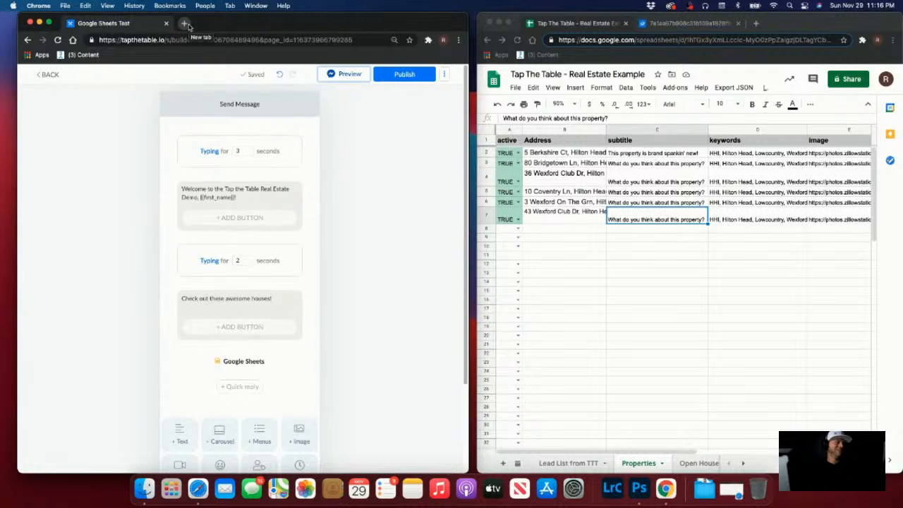
click(187, 25)
Go to facebook.com and open the Tap The Table Messenger conversation
text(fa)
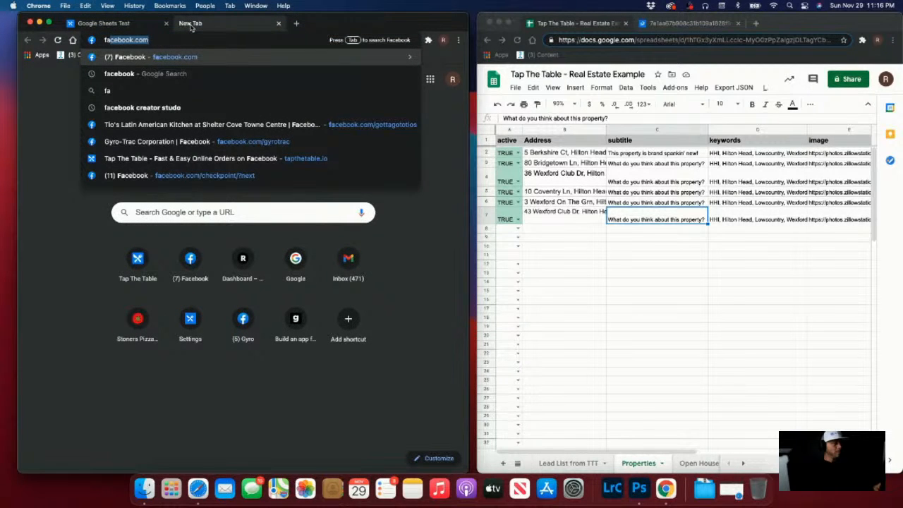
key(Return)
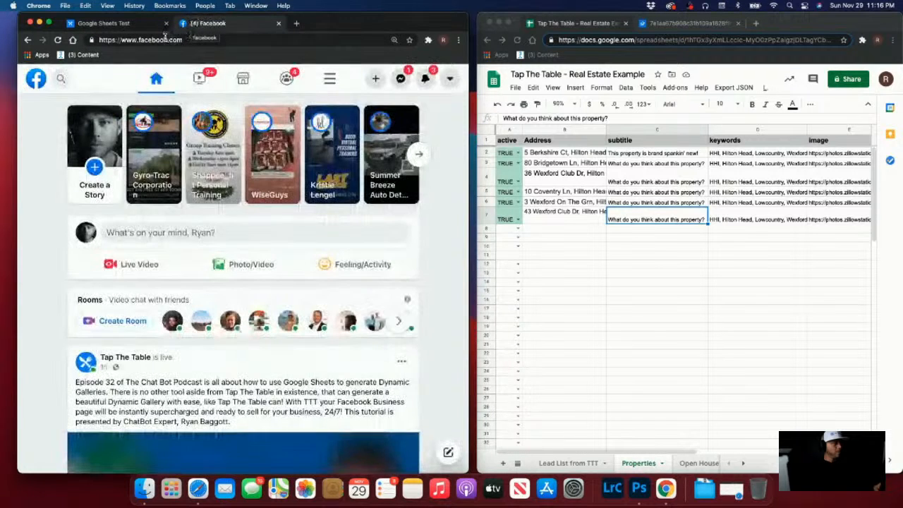
click(400, 78)
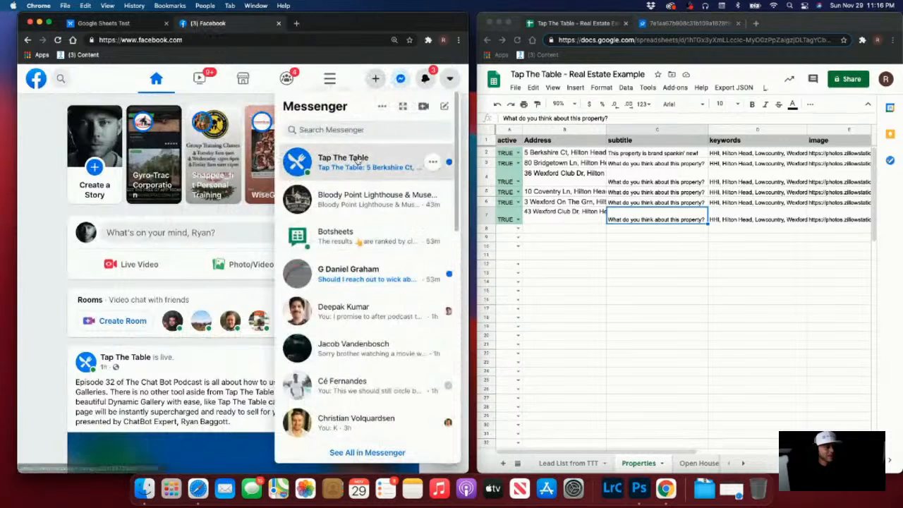
click(331, 157)
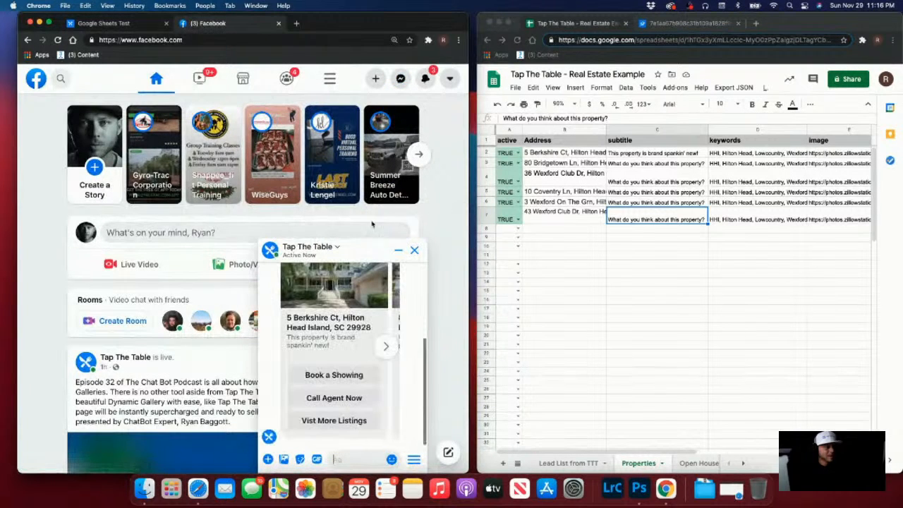
scroll(352, 288, up, 1)
scroll(351, 288, up, 3)
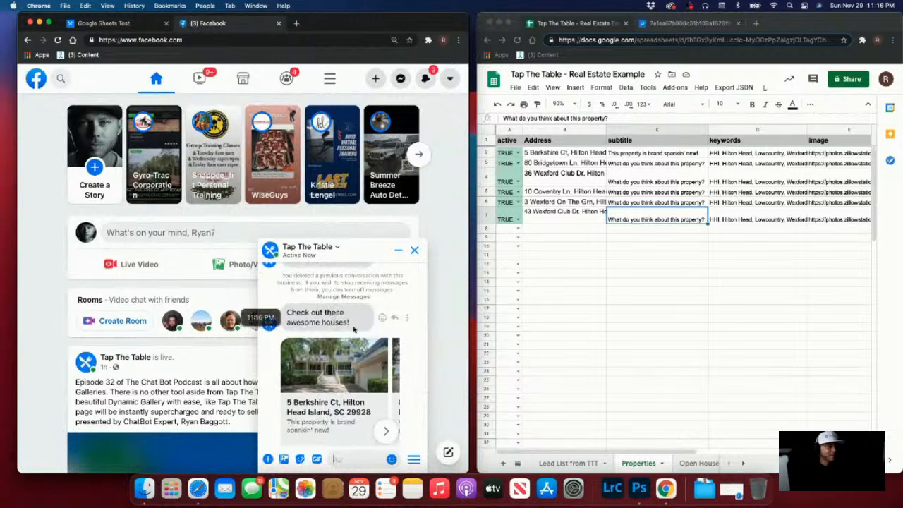
Resend the flow preview from the builder and check the listing card in the chat
click(92, 23)
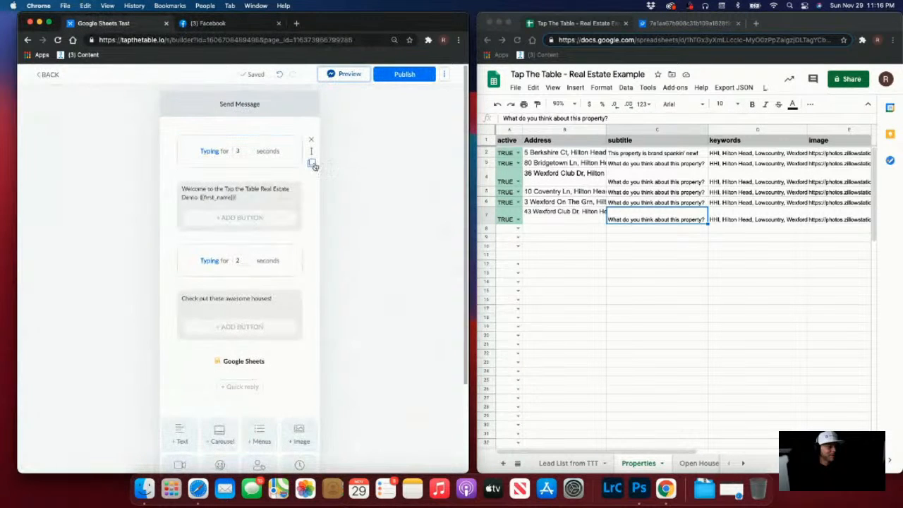
click(348, 74)
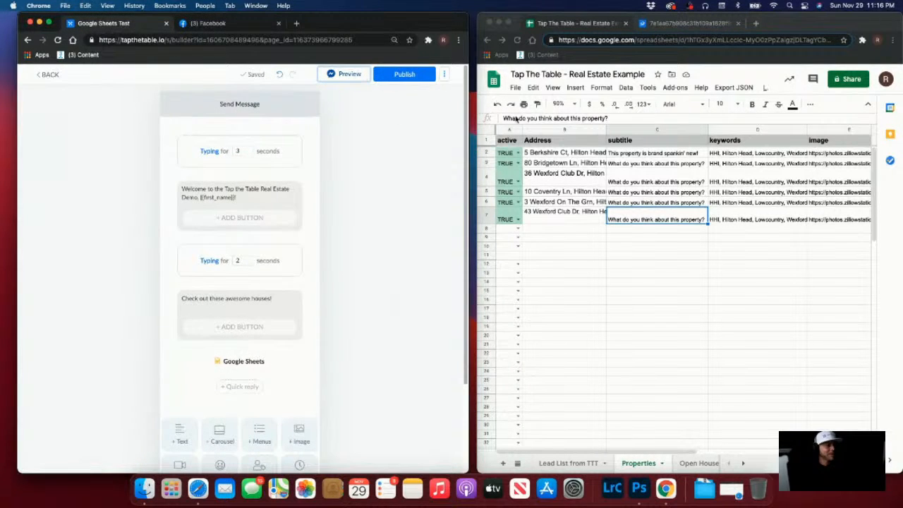
click(205, 24)
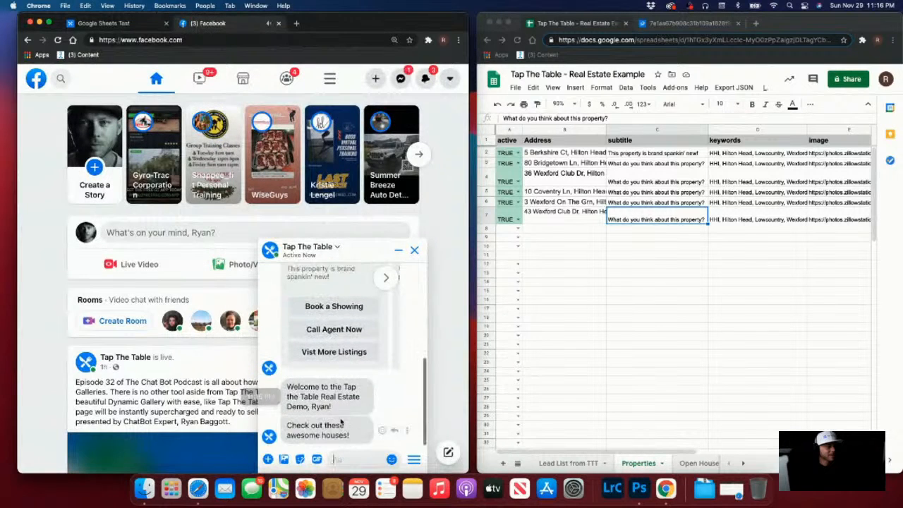
scroll(350, 406, up, 2)
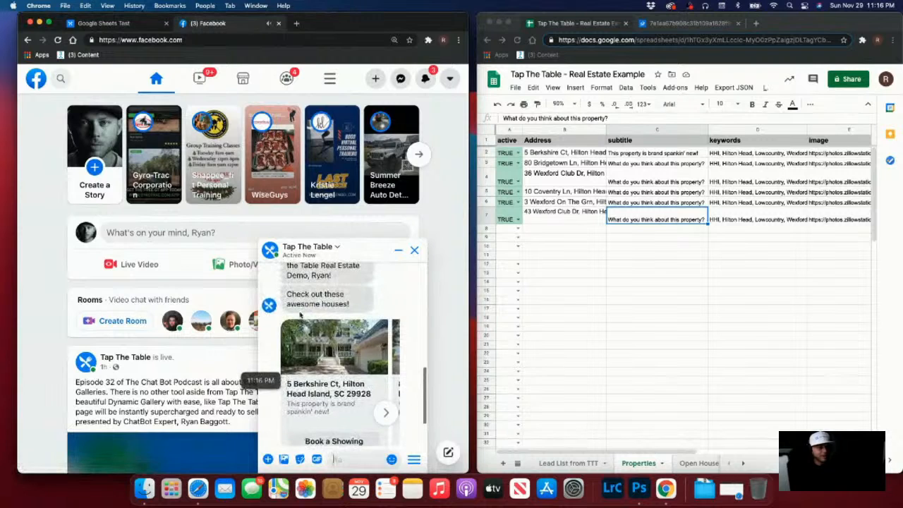
scroll(321, 330, down, 2)
scroll(321, 330, down, 1)
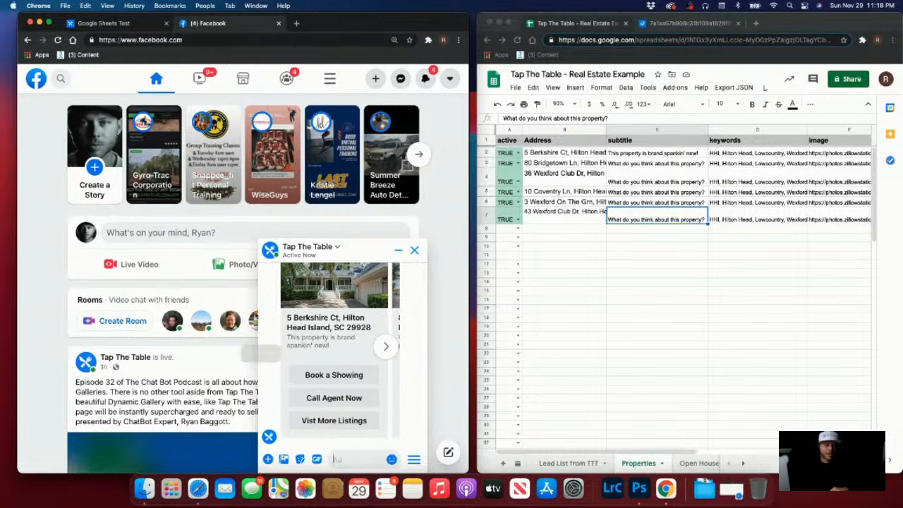
click(387, 347)
scroll(380, 349, up, 2)
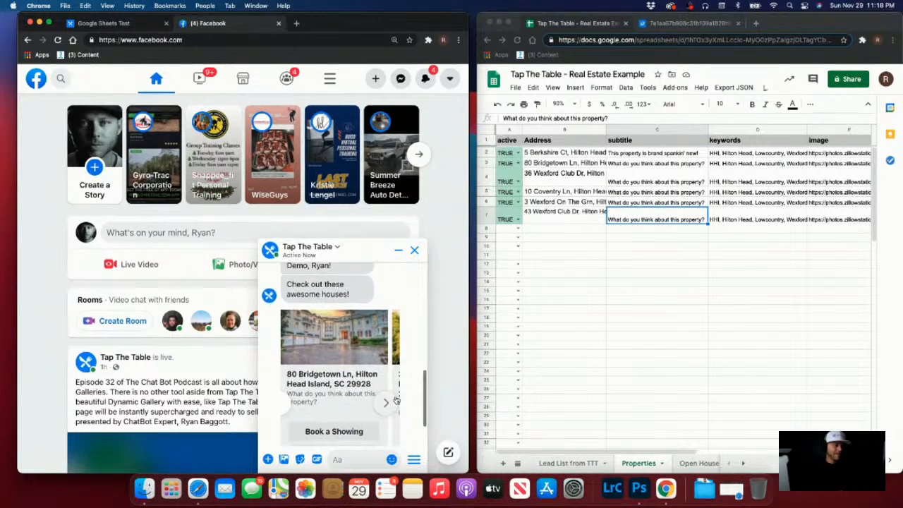
scroll(345, 349, down, 2)
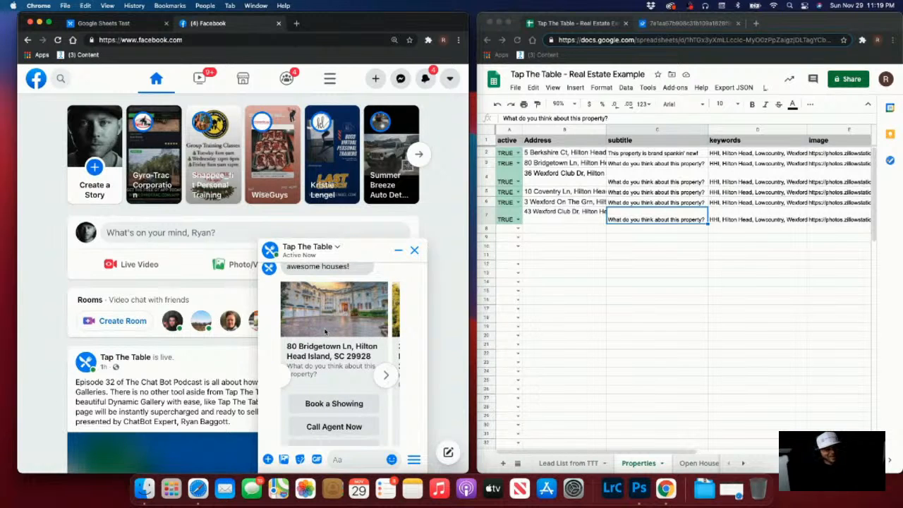
click(384, 376)
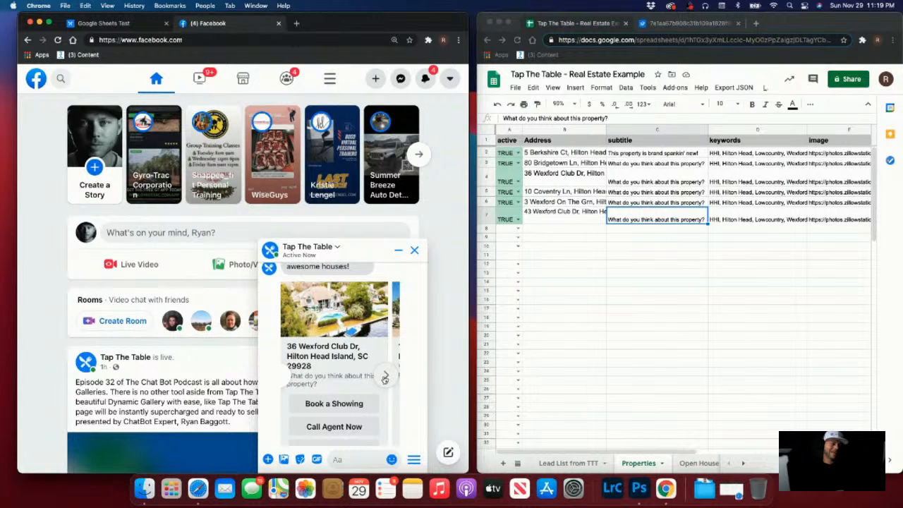
scroll(385, 382, down, 1)
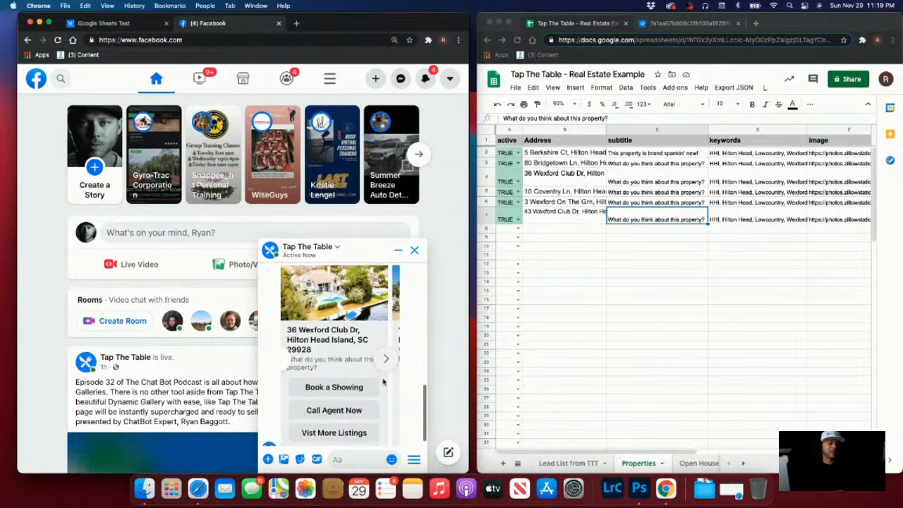
click(385, 360)
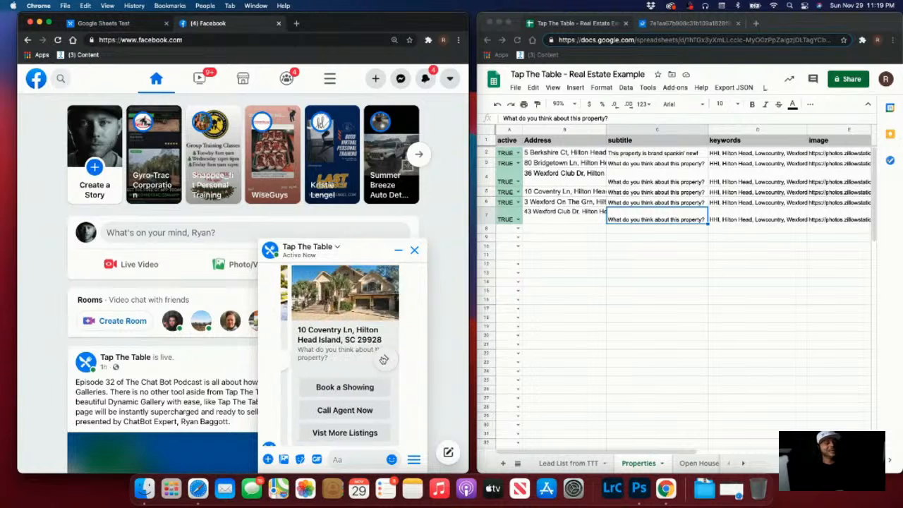
scroll(386, 363, up, 1)
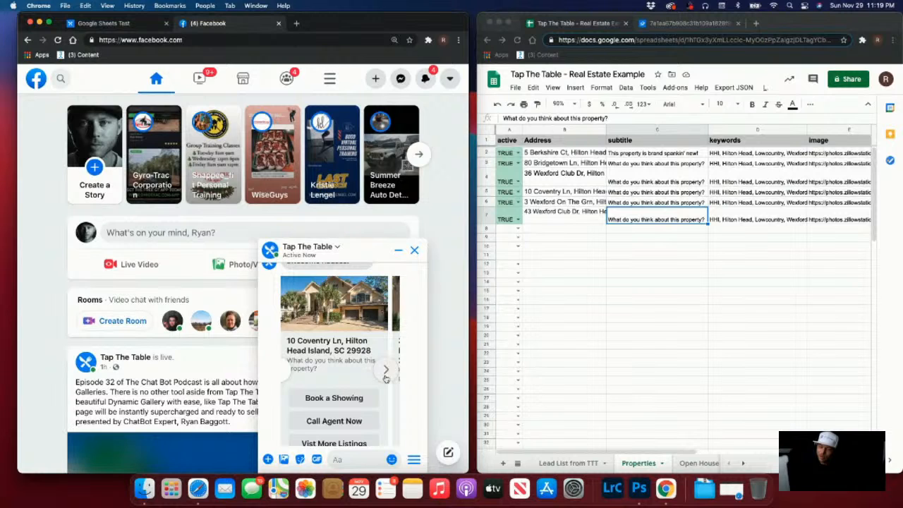
click(385, 372)
scroll(385, 377, up, 1)
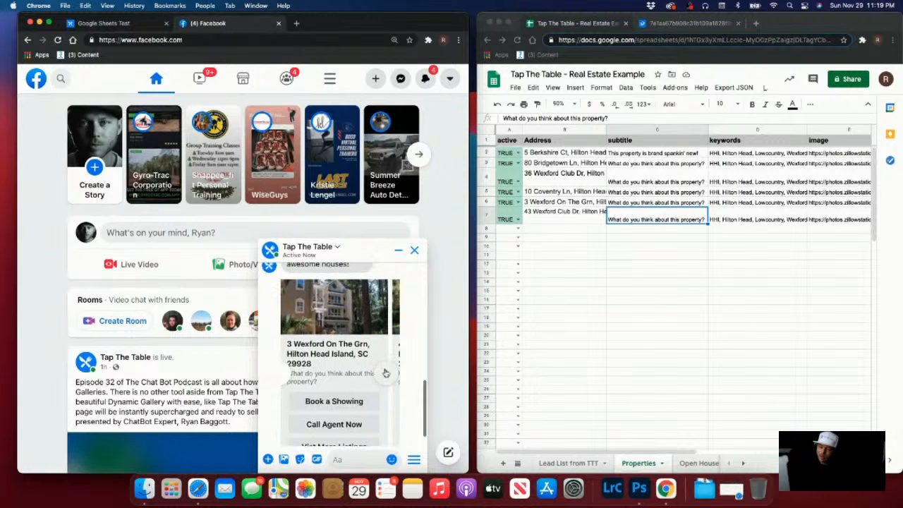
click(387, 383)
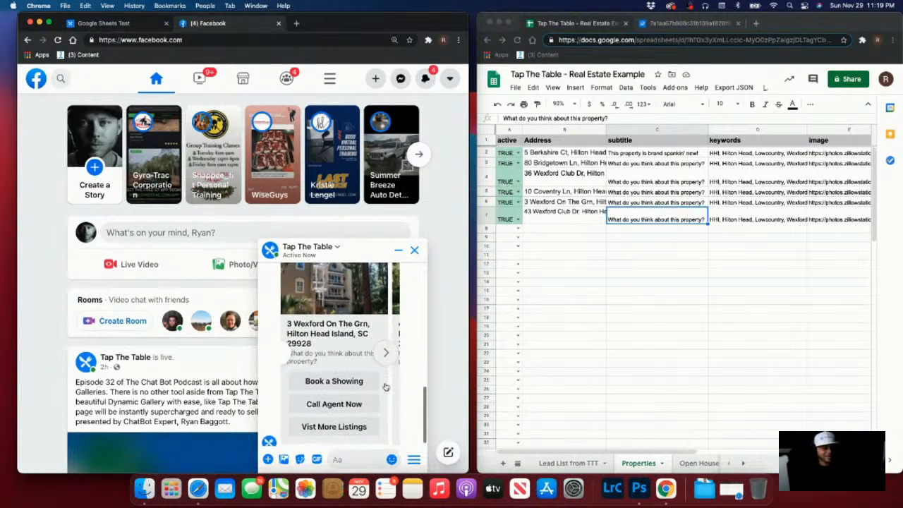
scroll(386, 360, up, 2)
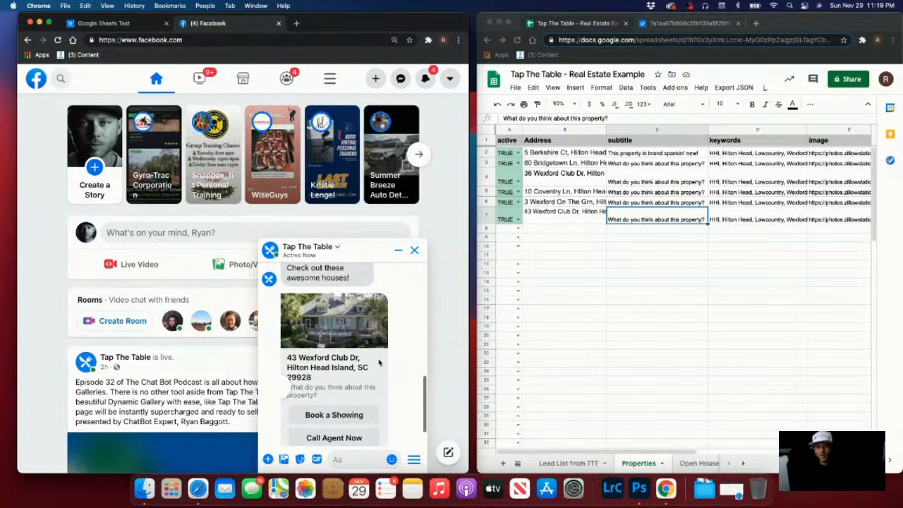
scroll(353, 358, down, 1)
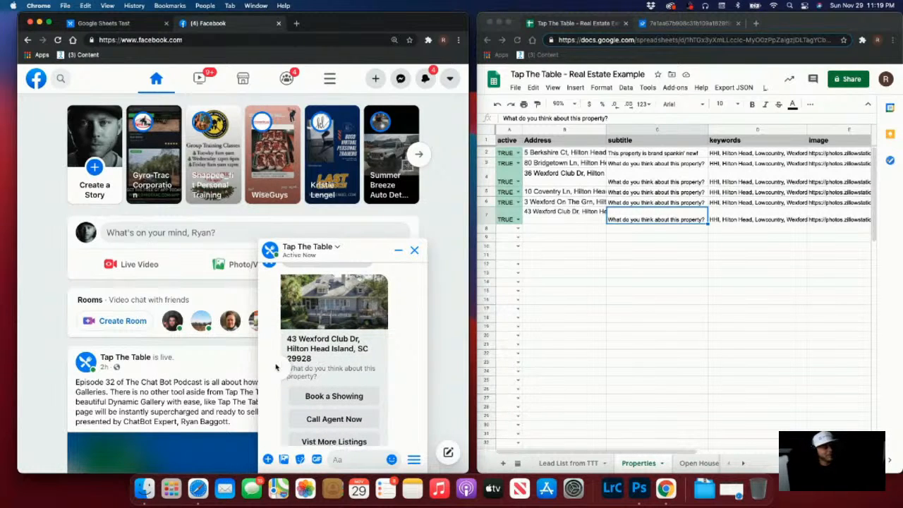
scroll(321, 398, down, 1)
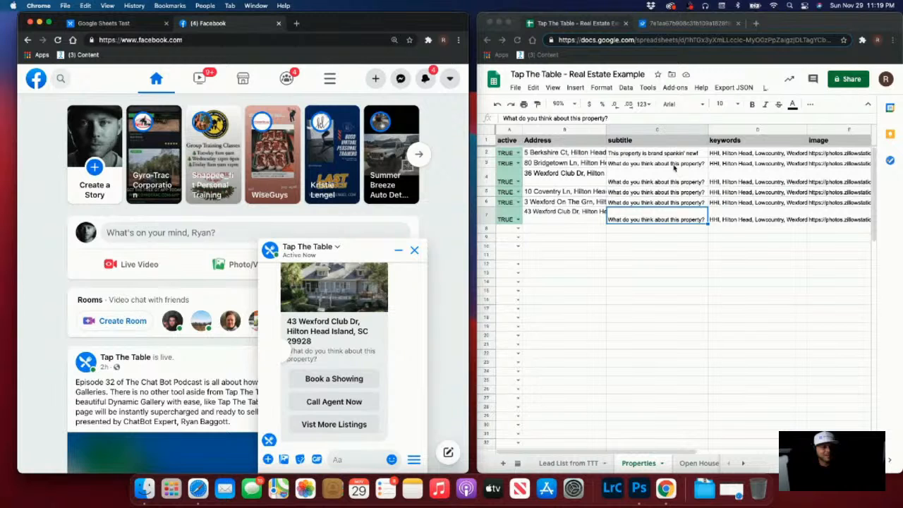
Correct the third button's title from 'Vist' to 'Visit More Listings' in the gallery settings
click(117, 26)
click(243, 362)
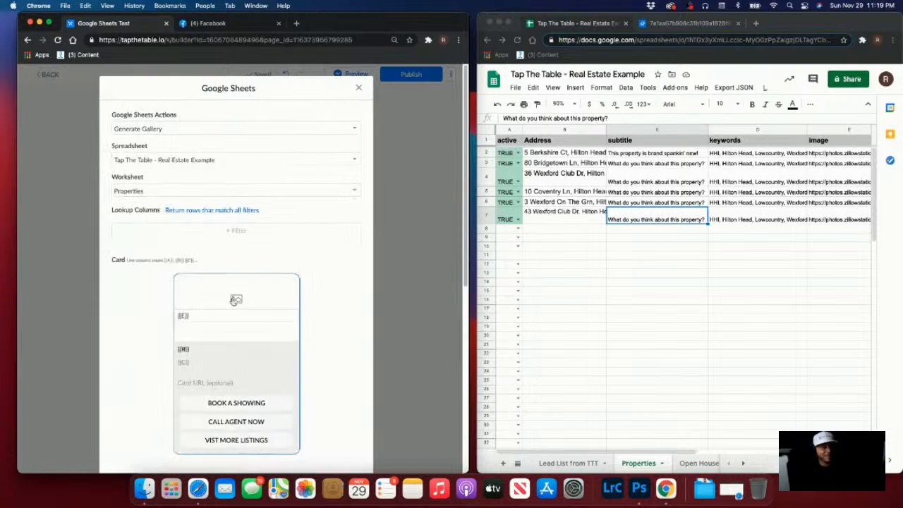
scroll(236, 300, down, 5)
scroll(183, 367, up, 3)
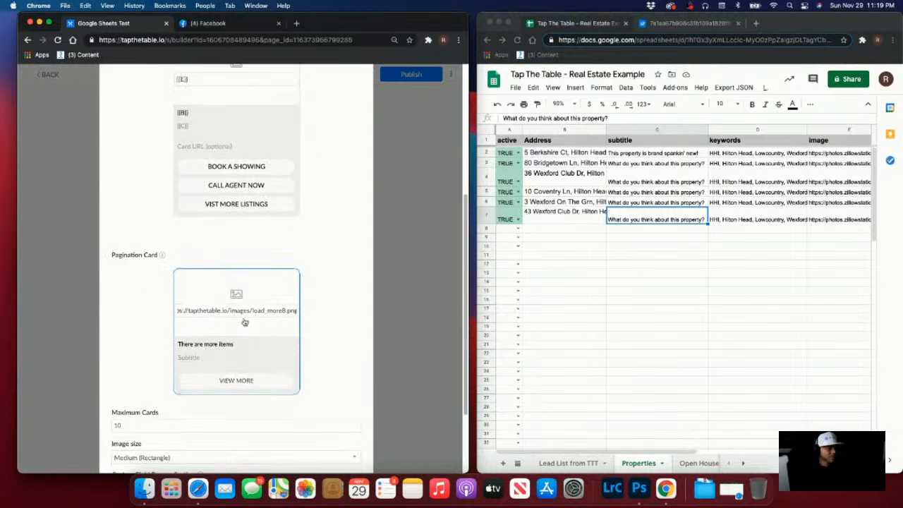
click(242, 204)
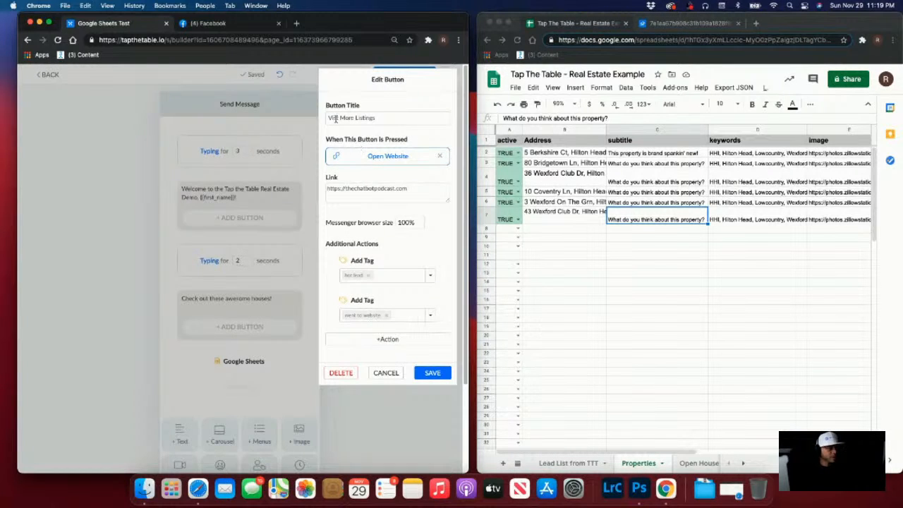
click(335, 118)
text(i)
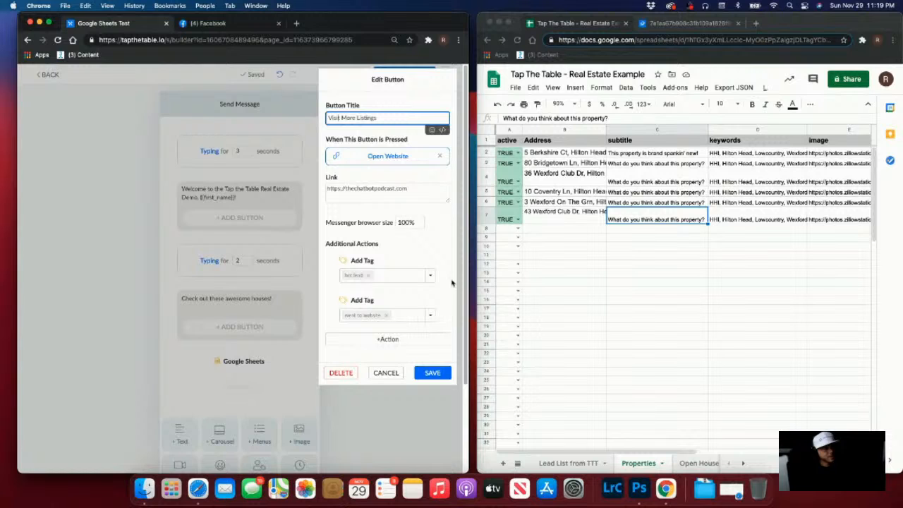
click(432, 373)
Save the gallery step's settings and resend the flow preview to Messenger
scroll(319, 232, down, 10)
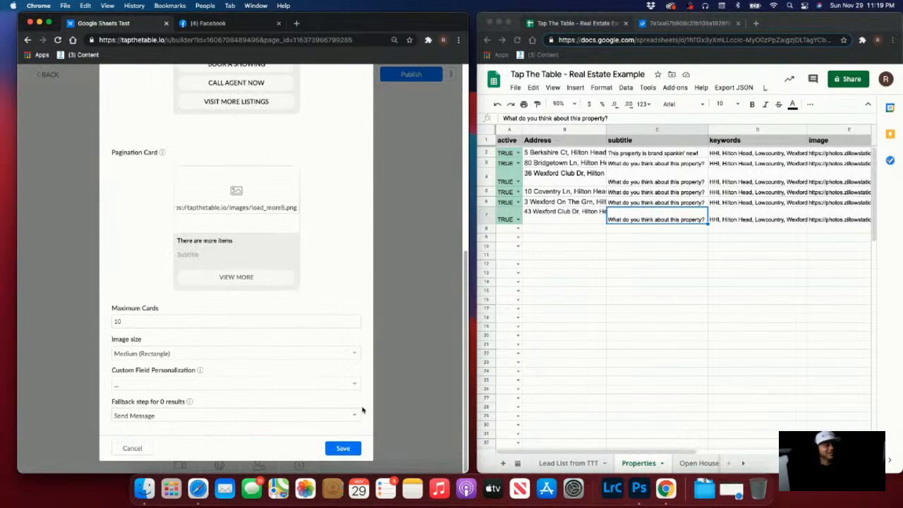
click(344, 447)
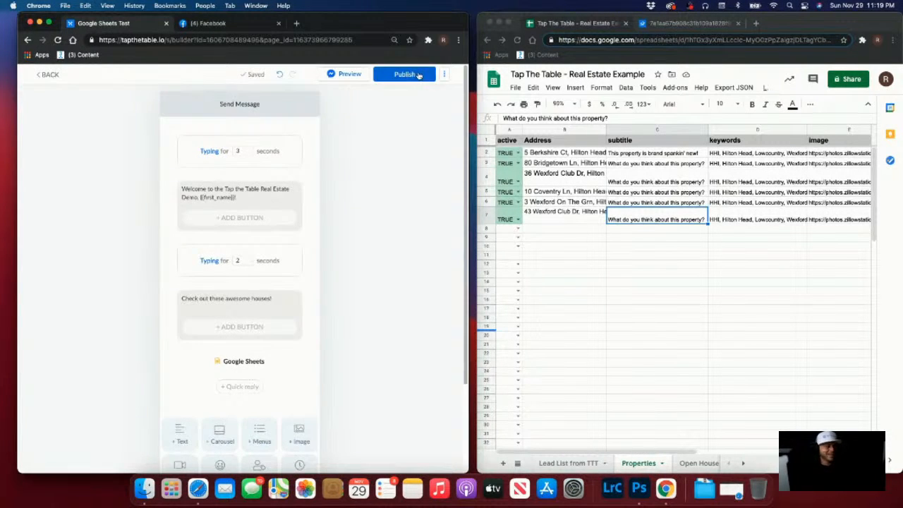
click(346, 75)
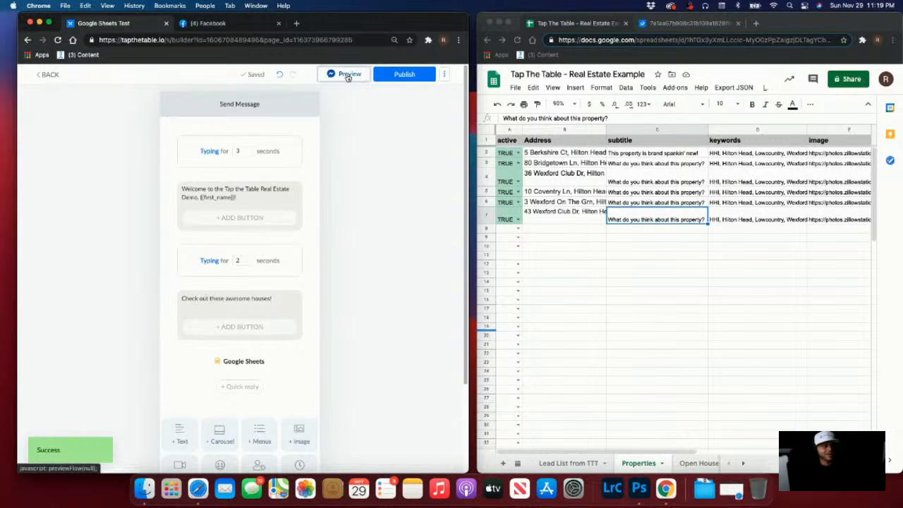
click(215, 24)
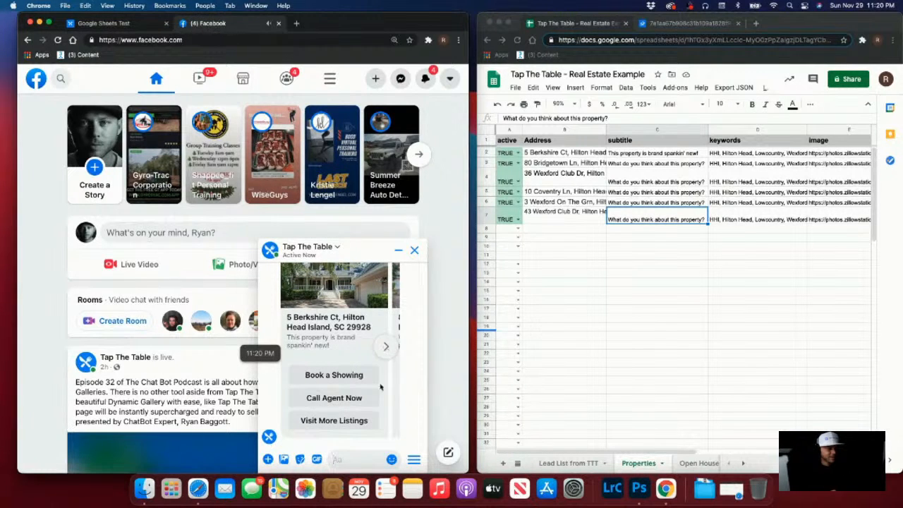
Advance the gallery to the 10 Coventry listing and test its Call Agent Now button
click(380, 352)
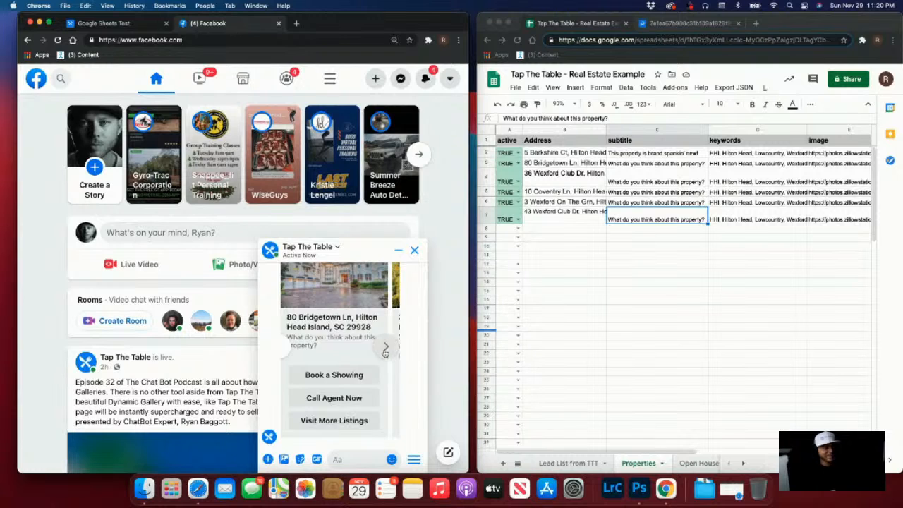
click(380, 352)
click(380, 352)
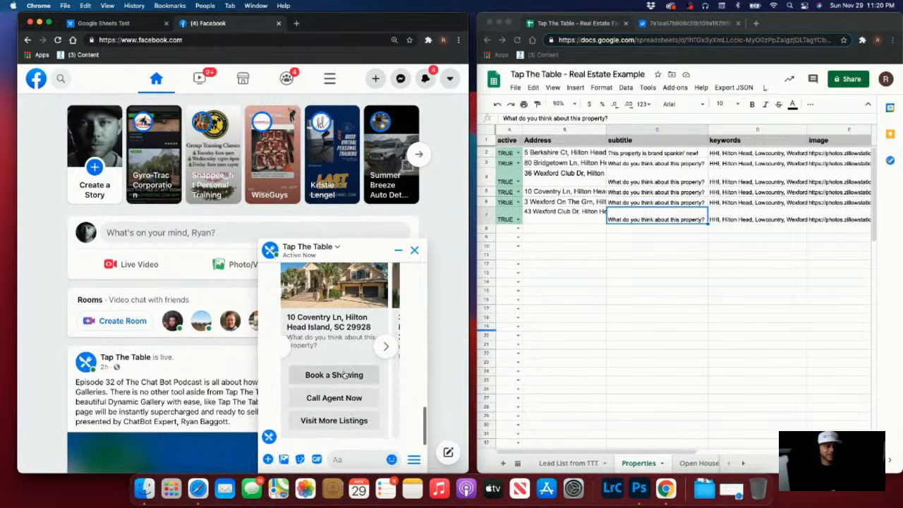
click(336, 398)
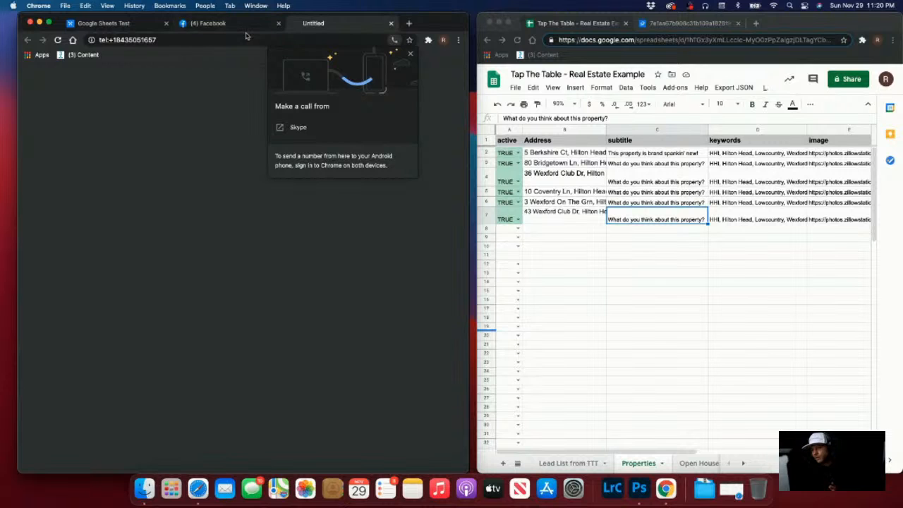
click(219, 28)
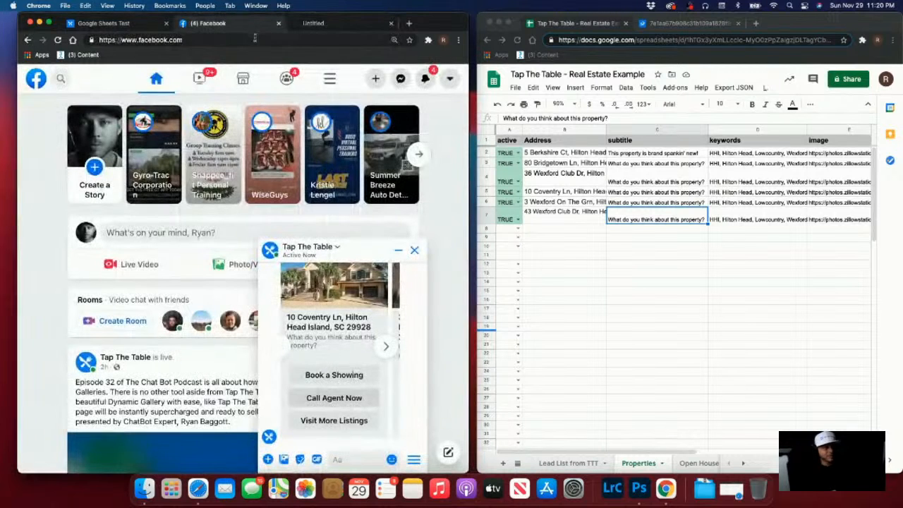
Test Visit More Listings, then retype thechatbotpodcast.com on the unreachable page
click(334, 420)
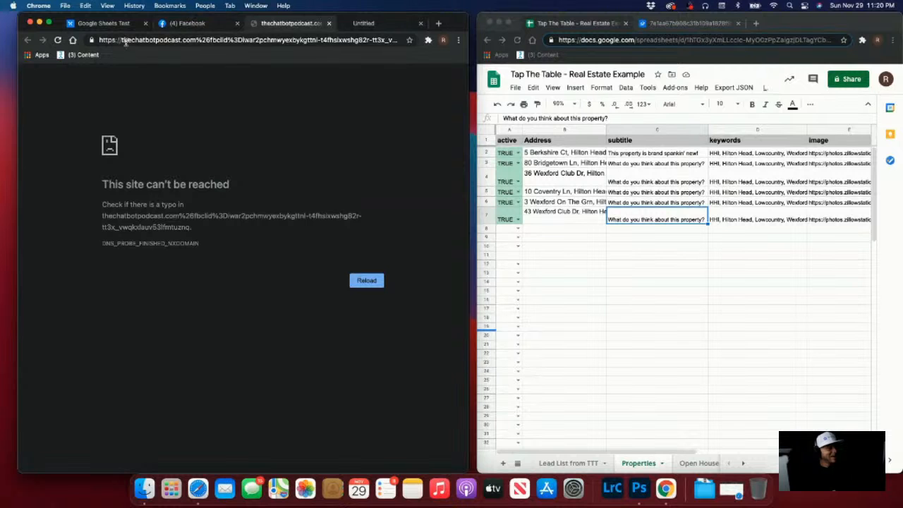
click(183, 27)
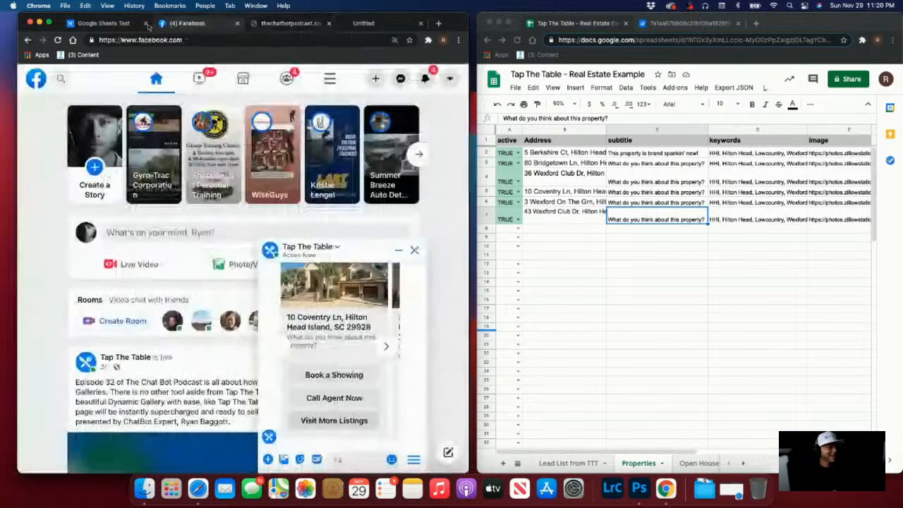
click(117, 25)
click(256, 363)
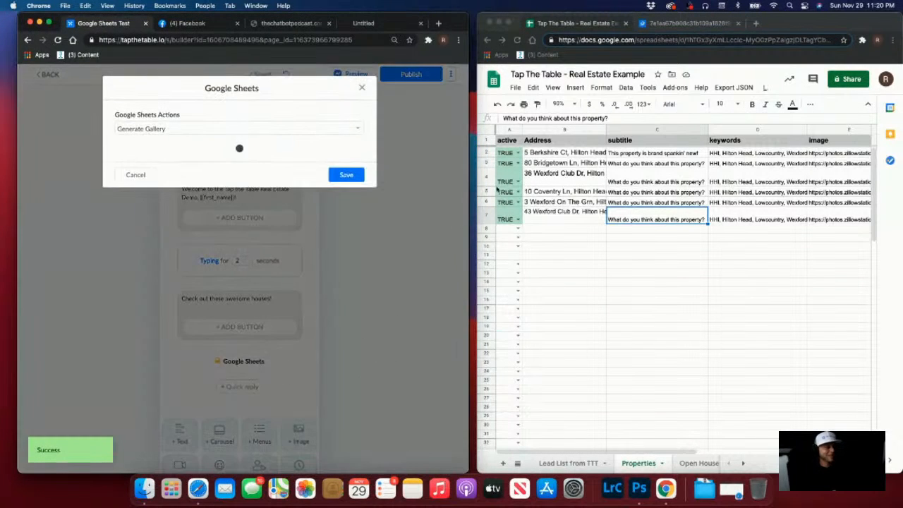
click(292, 27)
click(298, 41)
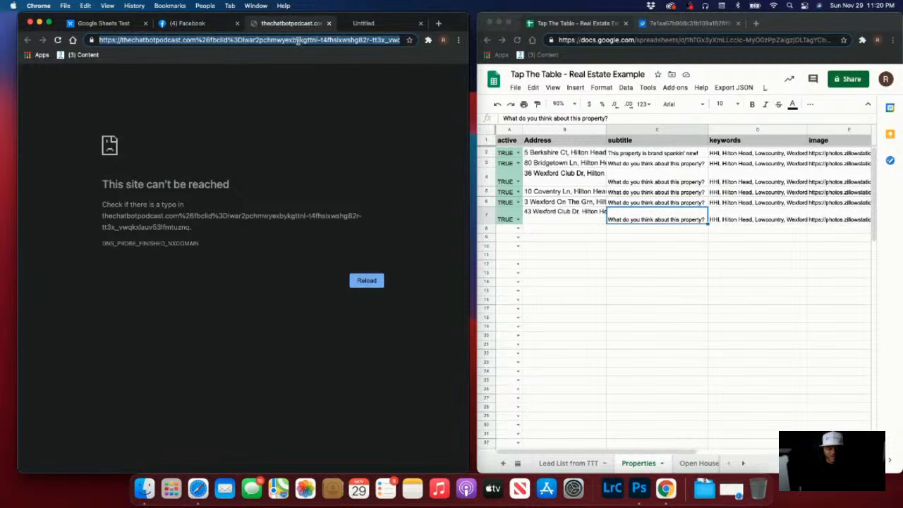
text(thechat)
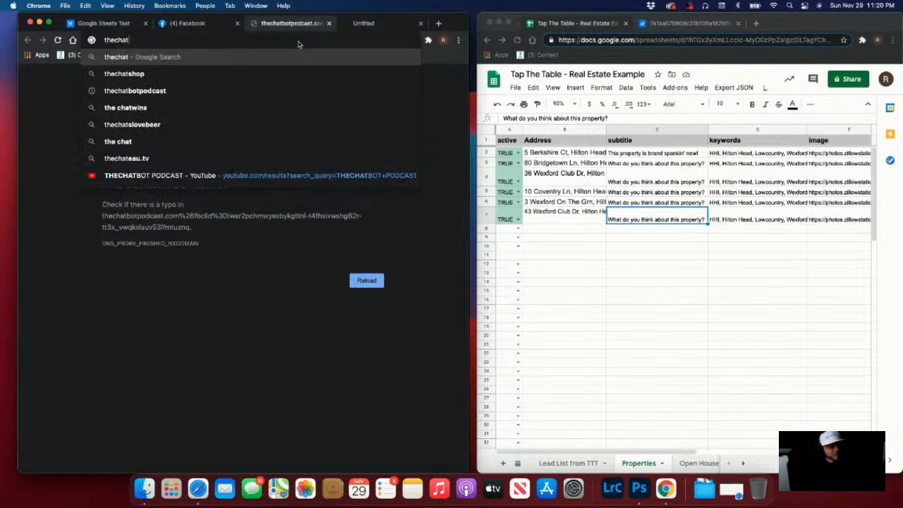
text(botpodcast.)
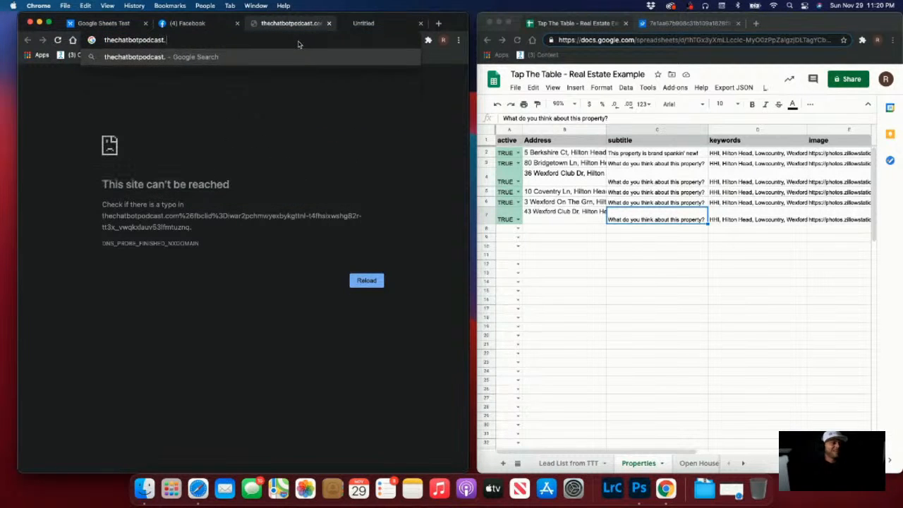
text(com)
Load thechatbotpodcast.com, then reopen the gallery's Visit More Listings button settings
key(Return)
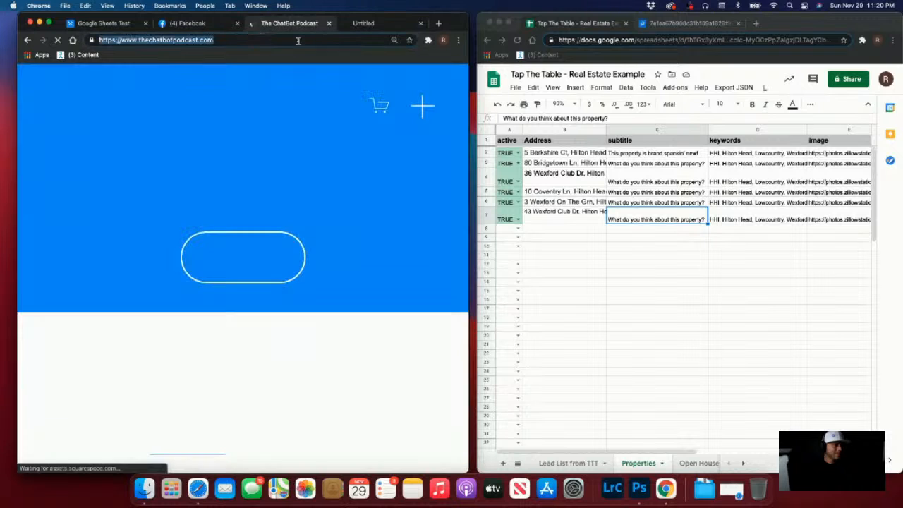
click(117, 23)
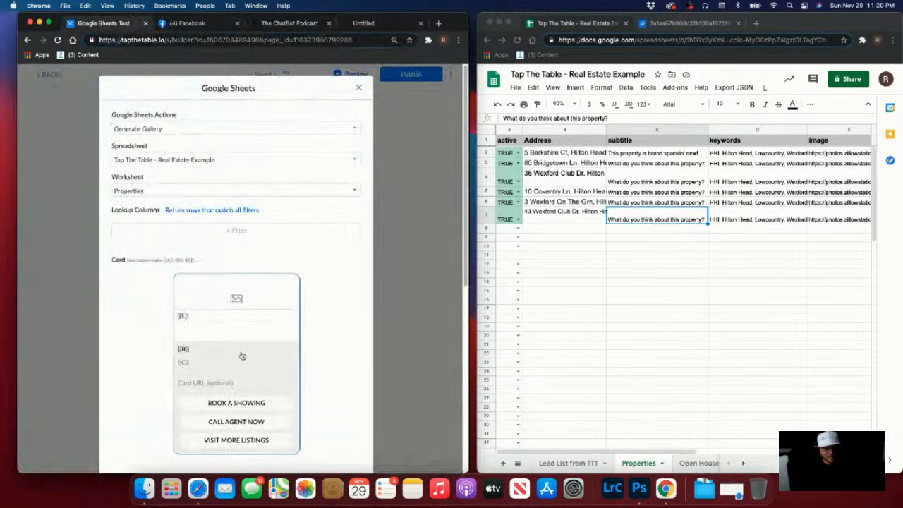
click(242, 440)
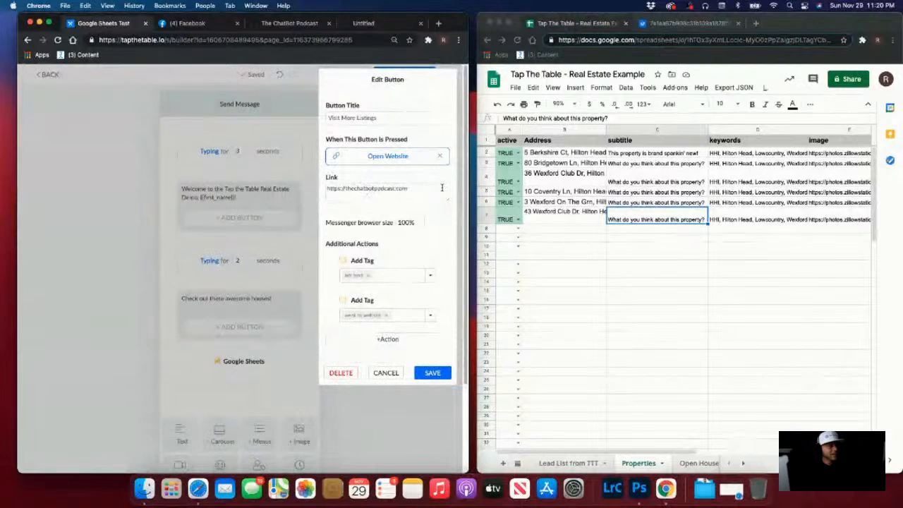
Save the Visit More Listings button and gallery step, then publish and preview the flow
click(430, 375)
scroll(331, 212, down, 10)
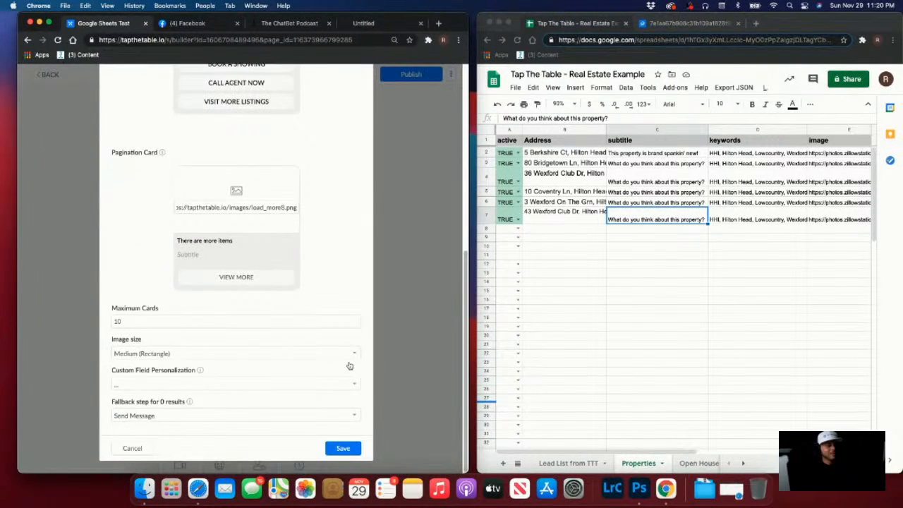
click(343, 447)
click(407, 75)
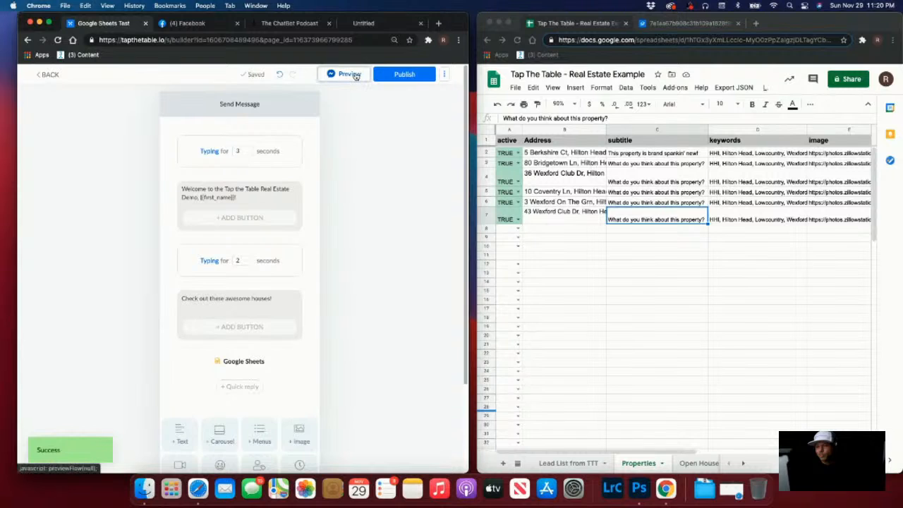
click(359, 75)
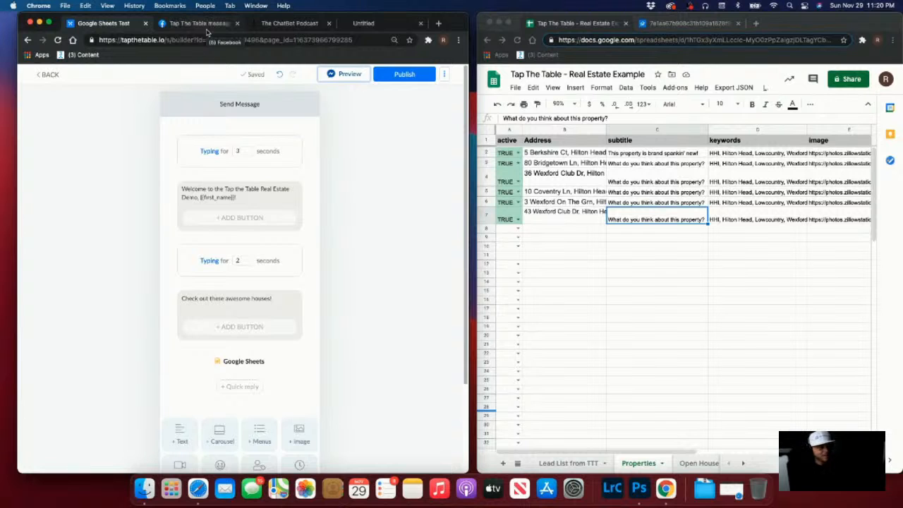
Test the card's Book a Showing and Visit More Listings links from the Messenger chat
click(208, 24)
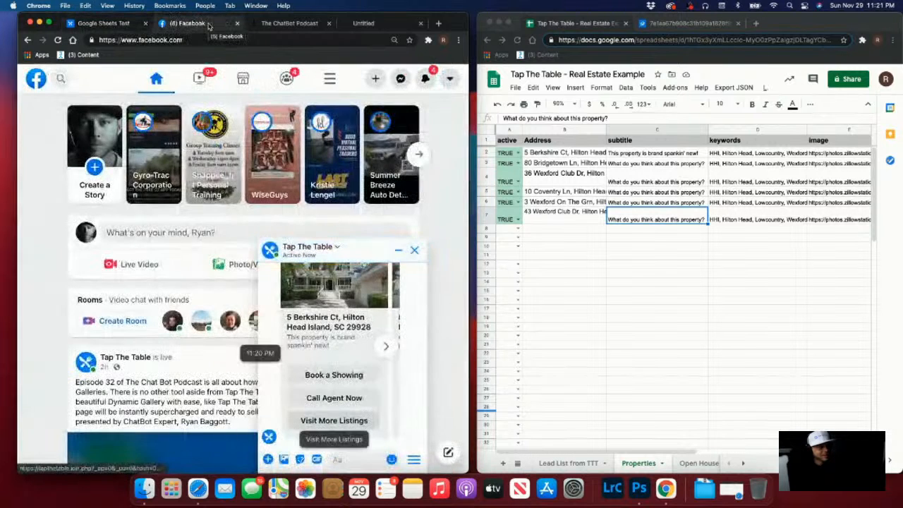
click(352, 378)
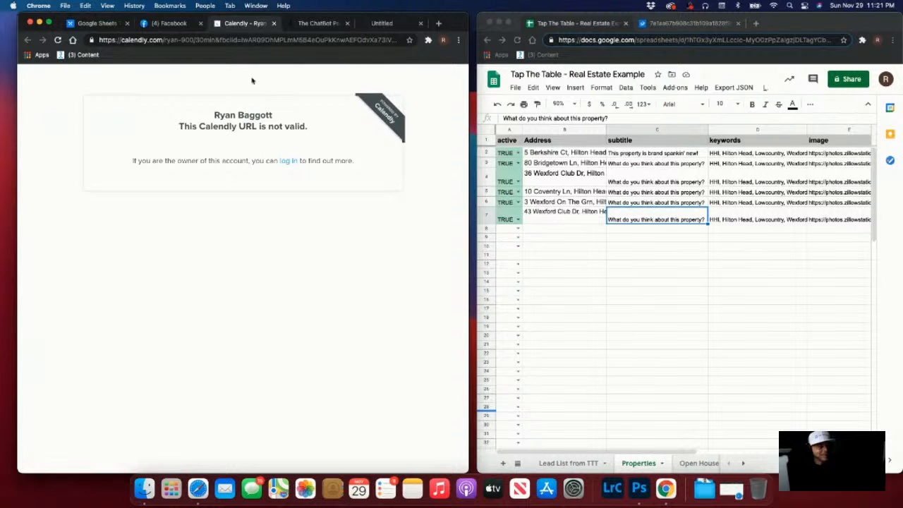
click(166, 24)
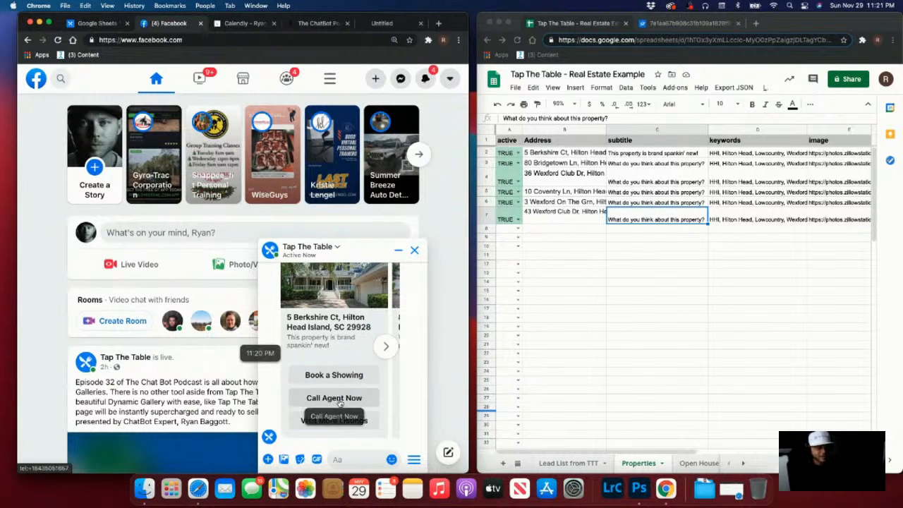
click(341, 421)
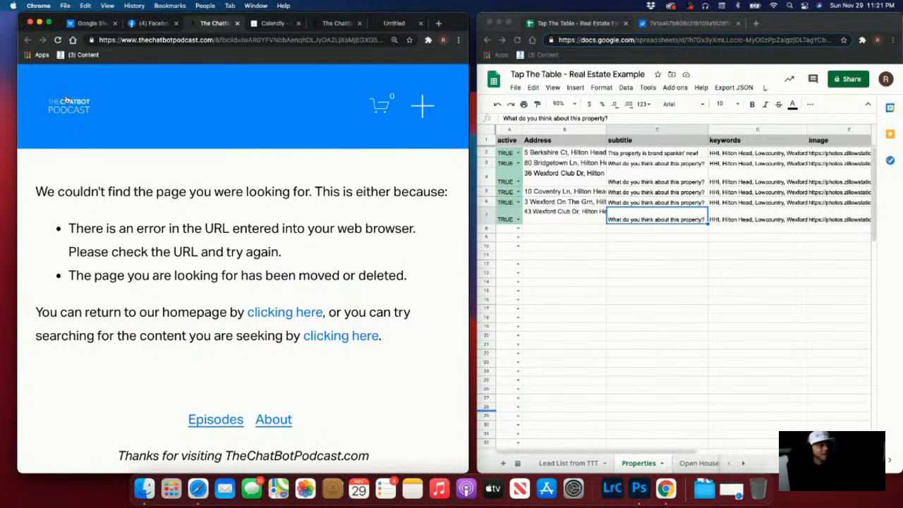
Open the podcast site's homepage and scroll down through it
click(65, 100)
scroll(145, 316, down, 2)
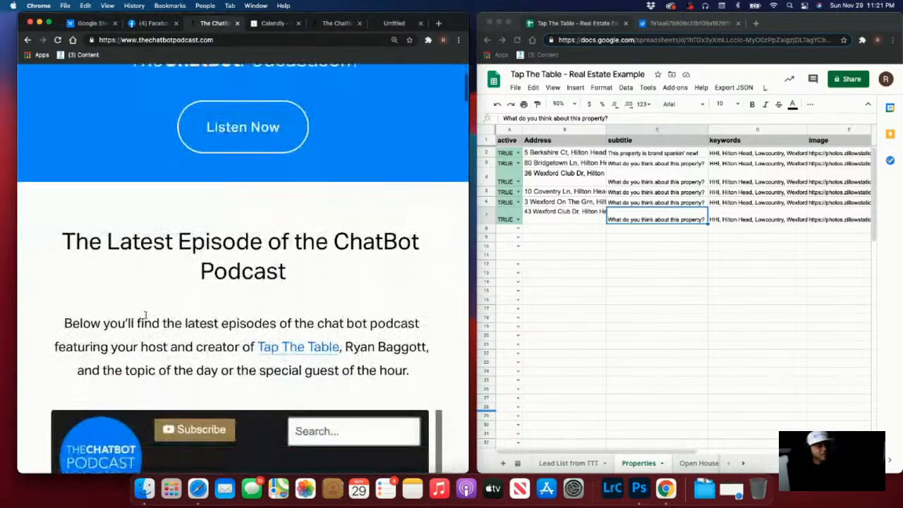
scroll(131, 244, down, 5)
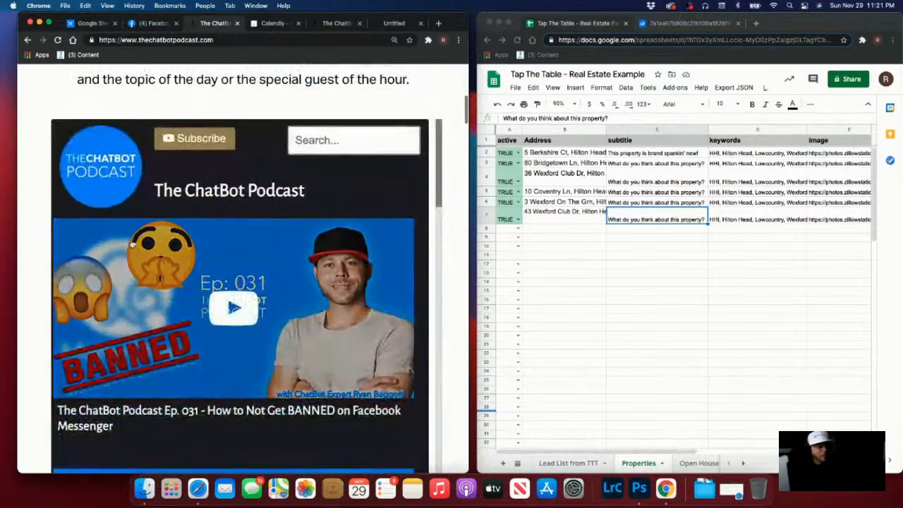
scroll(132, 243, down, 10)
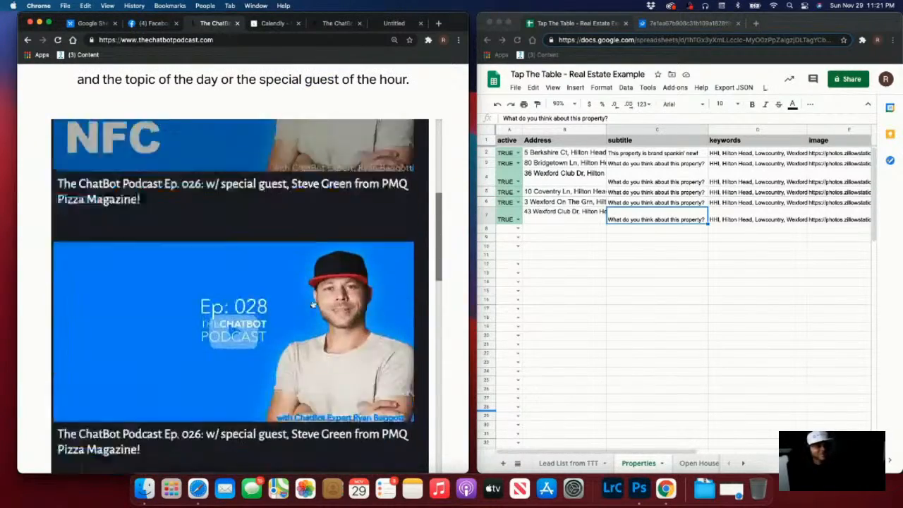
scroll(313, 304, down, 10)
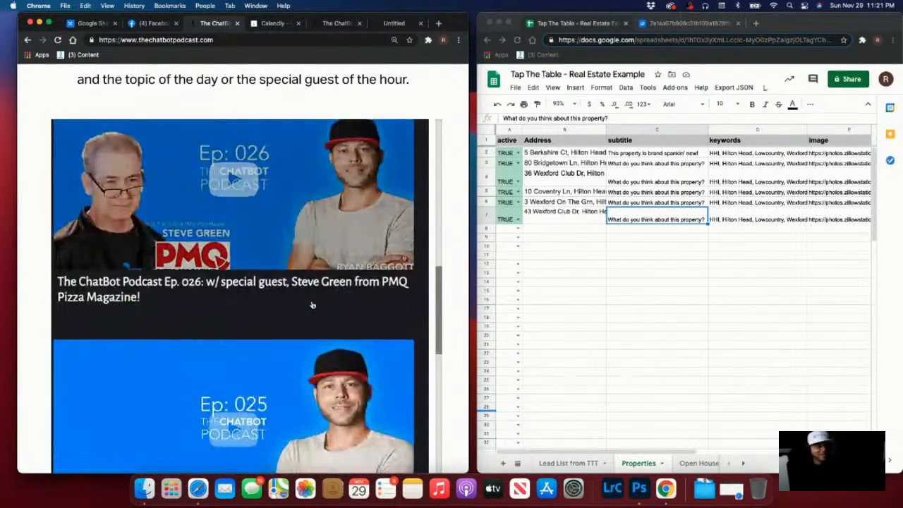
scroll(313, 305, down, 10)
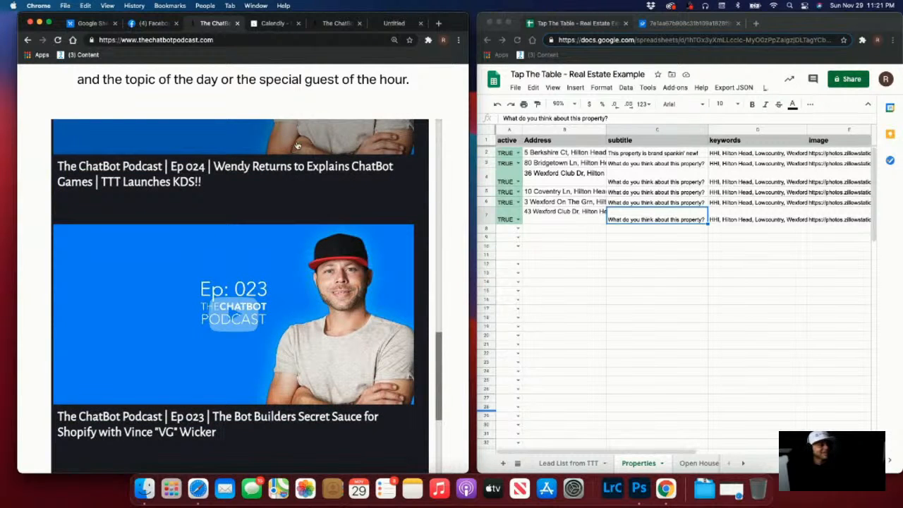
scroll(281, 146, down, 8)
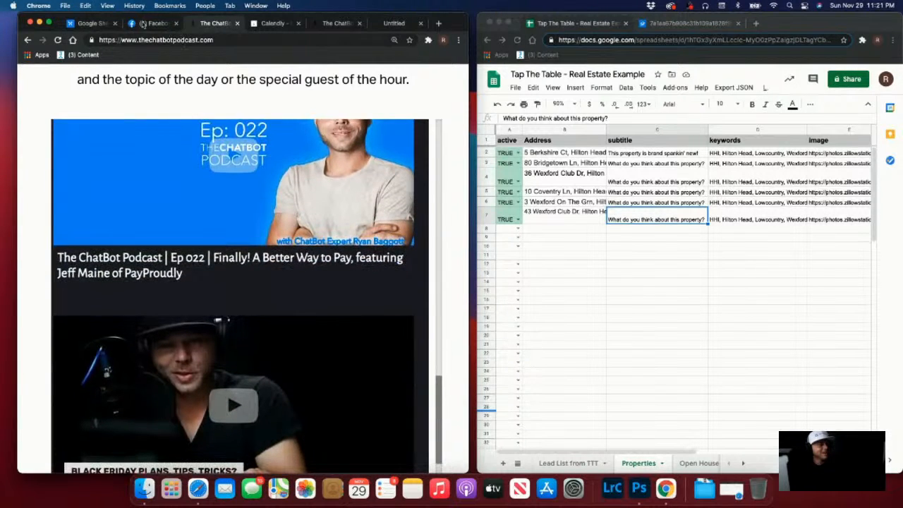
click(132, 23)
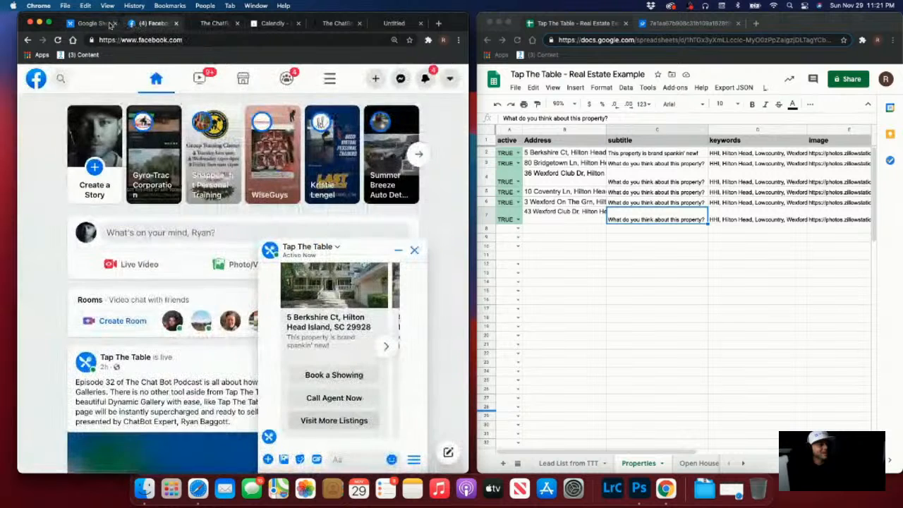
click(386, 346)
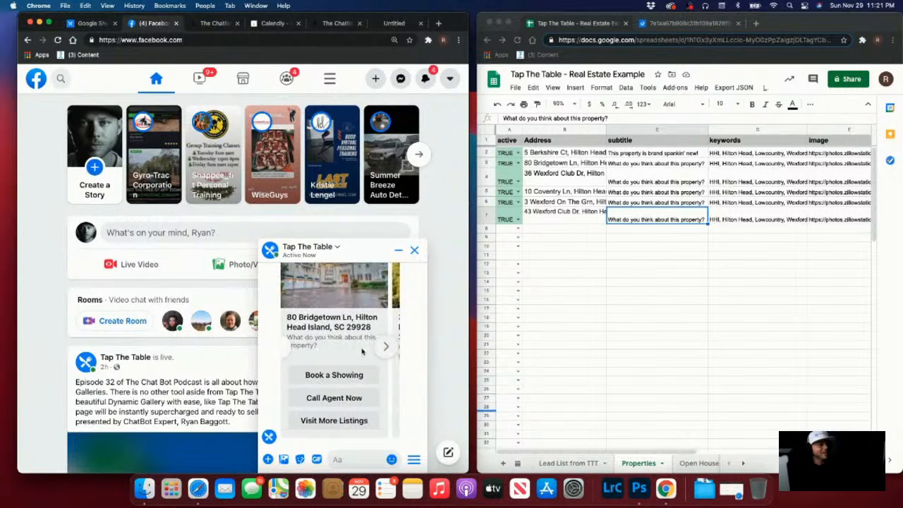
scroll(362, 351, up, 3)
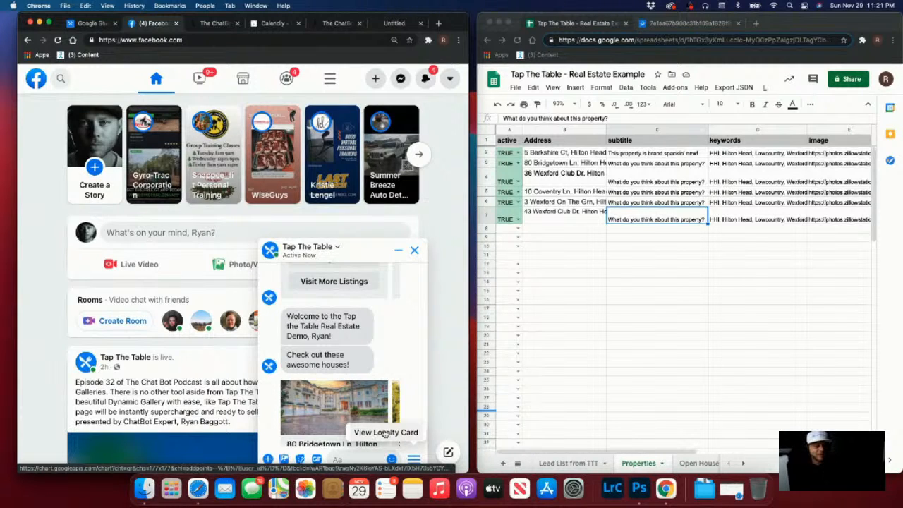
scroll(395, 442, down, 1)
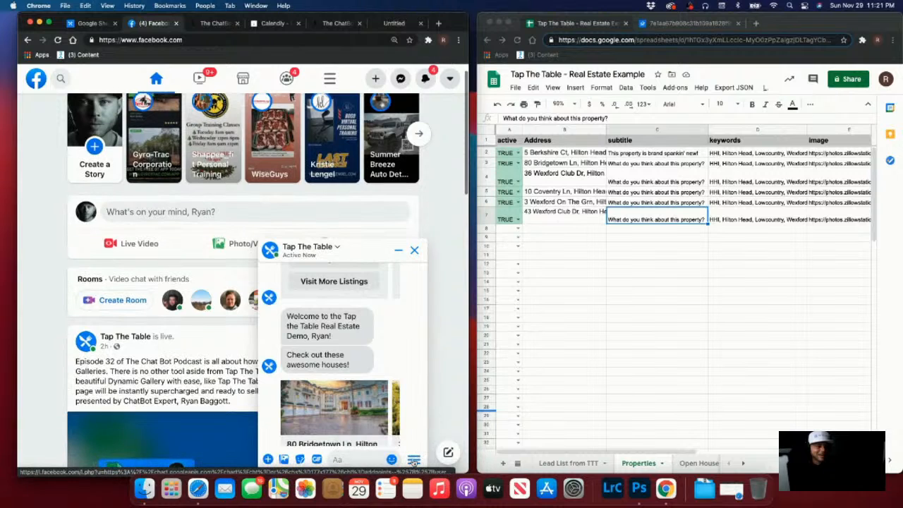
click(505, 229)
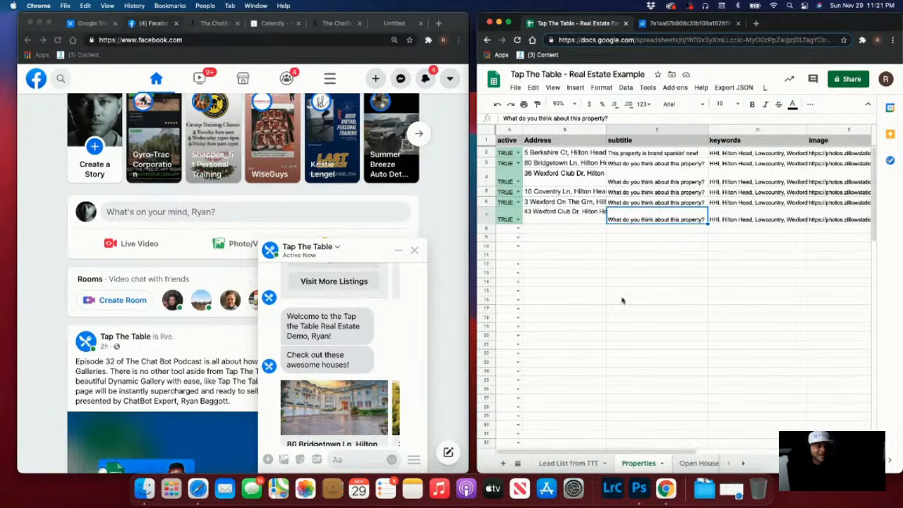
scroll(373, 340, down, 5)
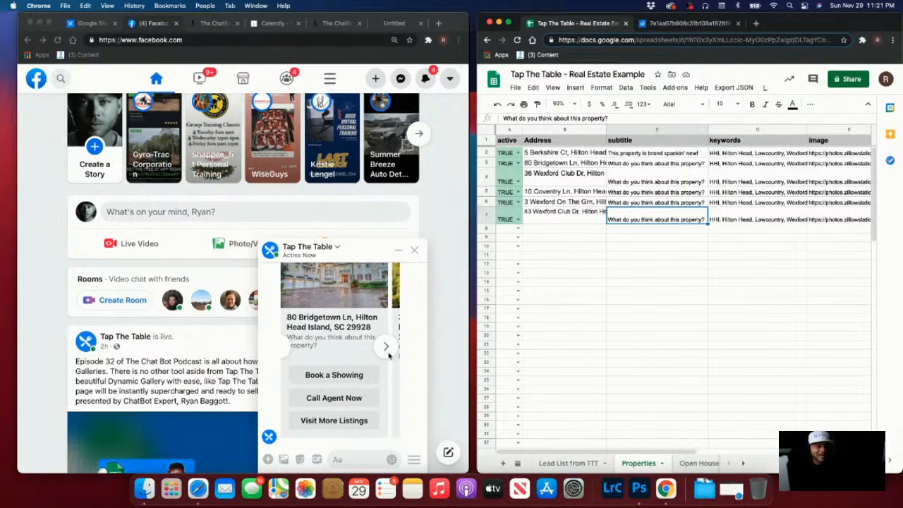
click(386, 348)
scroll(370, 370, up, 2)
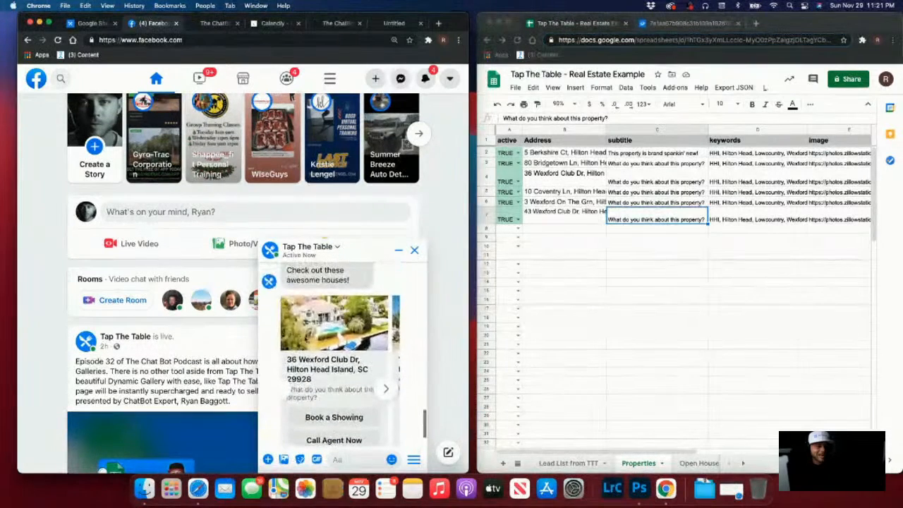
click(385, 388)
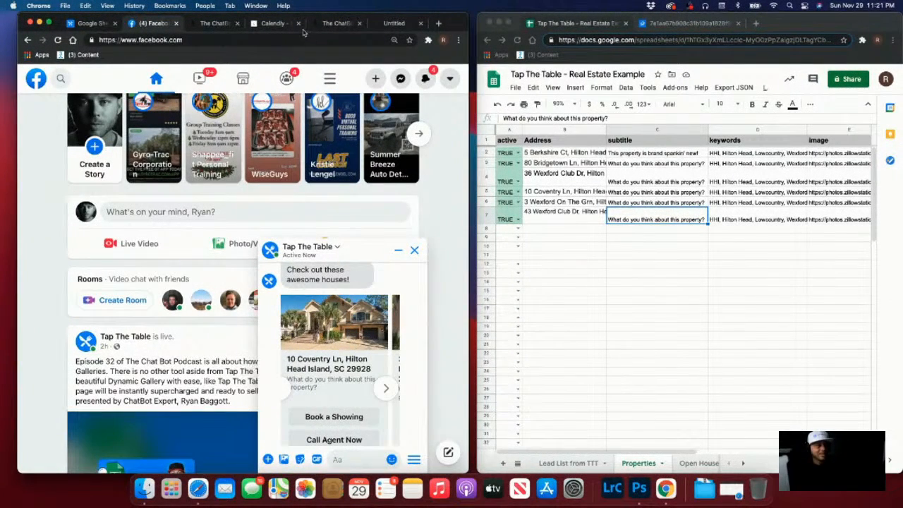
click(275, 23)
Search 'zillow wexford hhi' and open Zillow's Wexford Hilton Head listings
click(249, 39)
text(zillow wexford hhi)
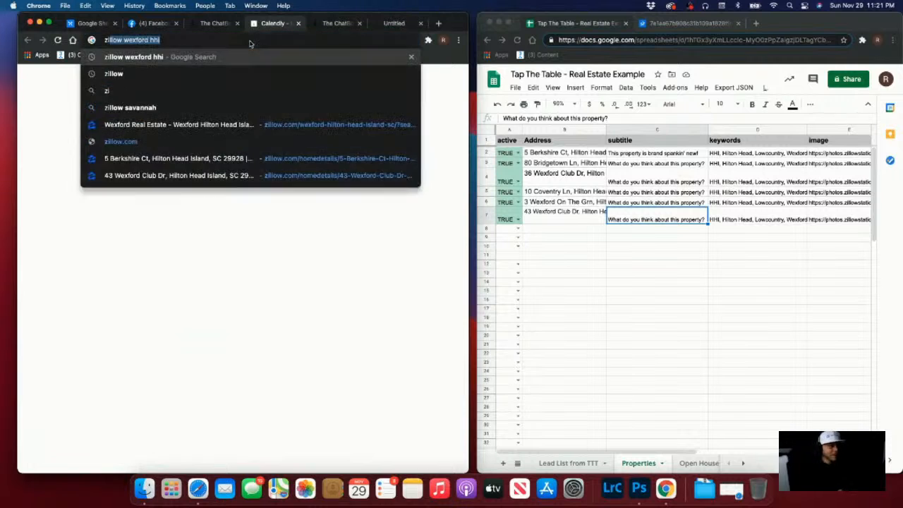
key(Return)
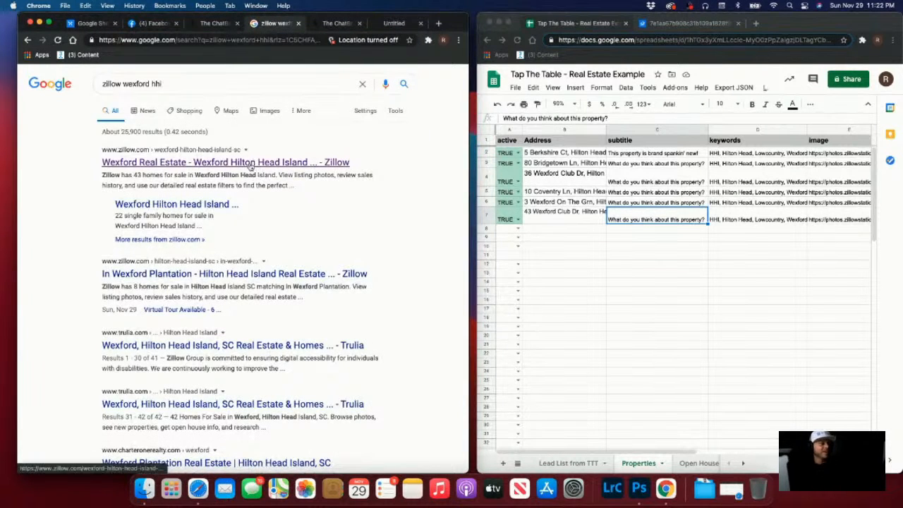
click(240, 162)
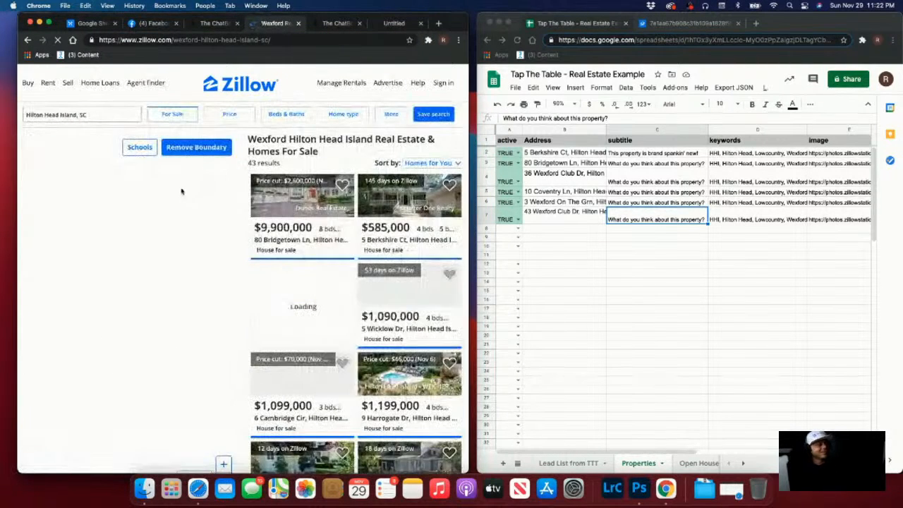
right_click(414, 195)
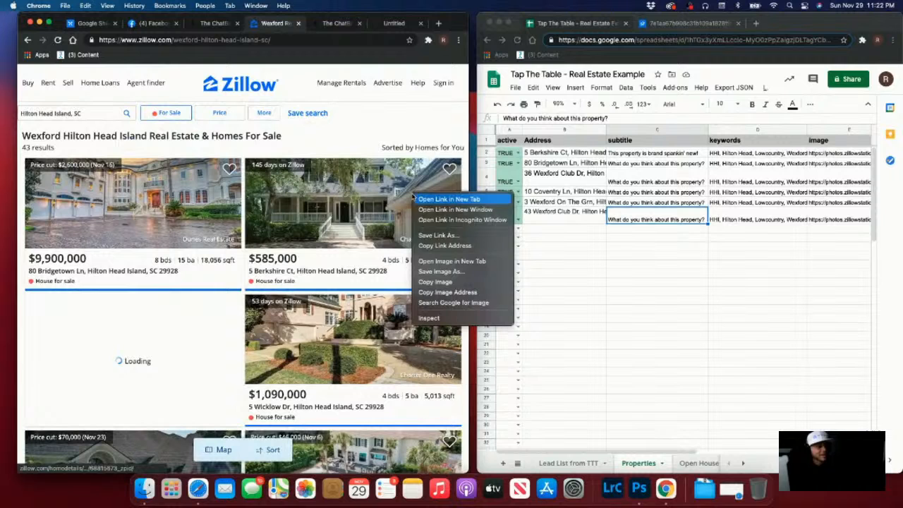
click(466, 285)
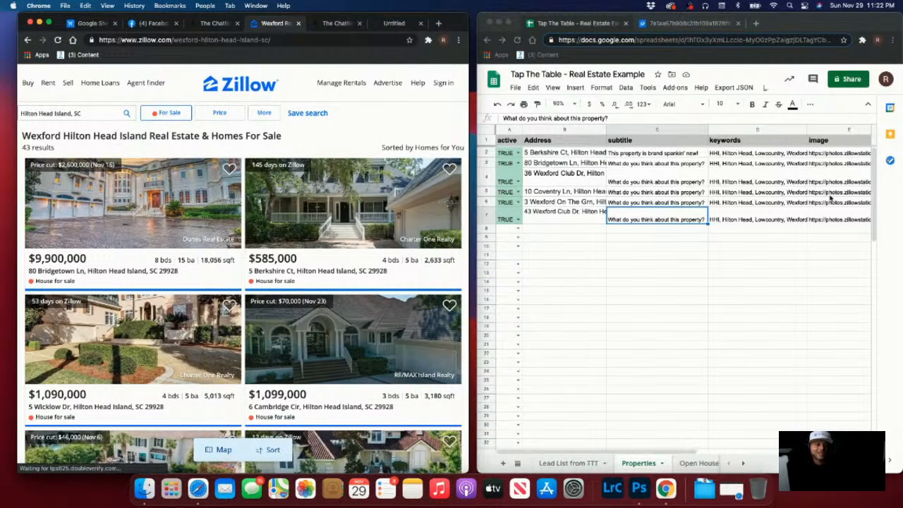
click(826, 217)
text(https://photos.zillowstatic.com/fp/0cafed3eb9d7f23307bfcb2acc6fe0e5-p_e.jpg)
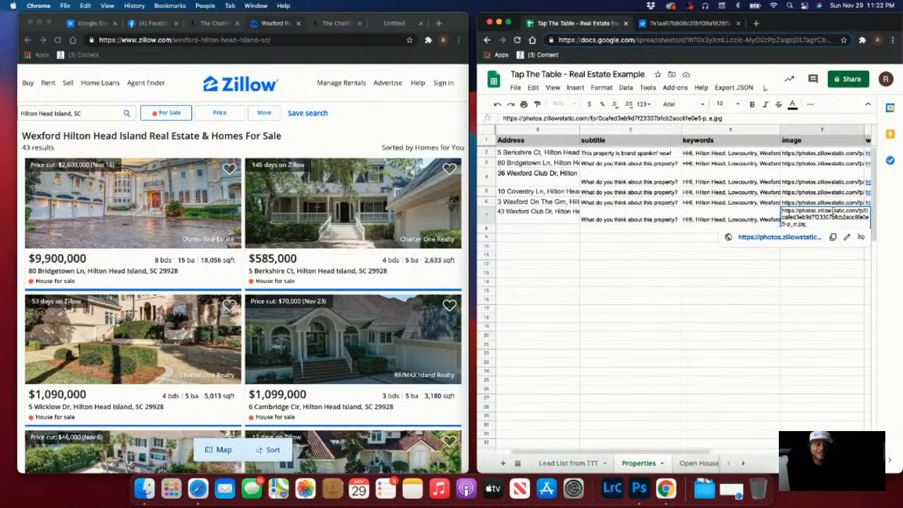
key(super+a)
key(super+v)
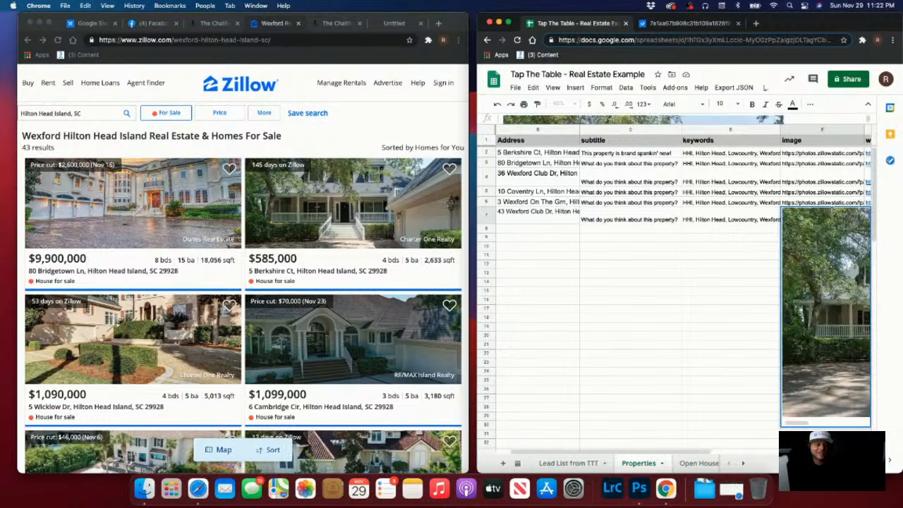
key(super+z)
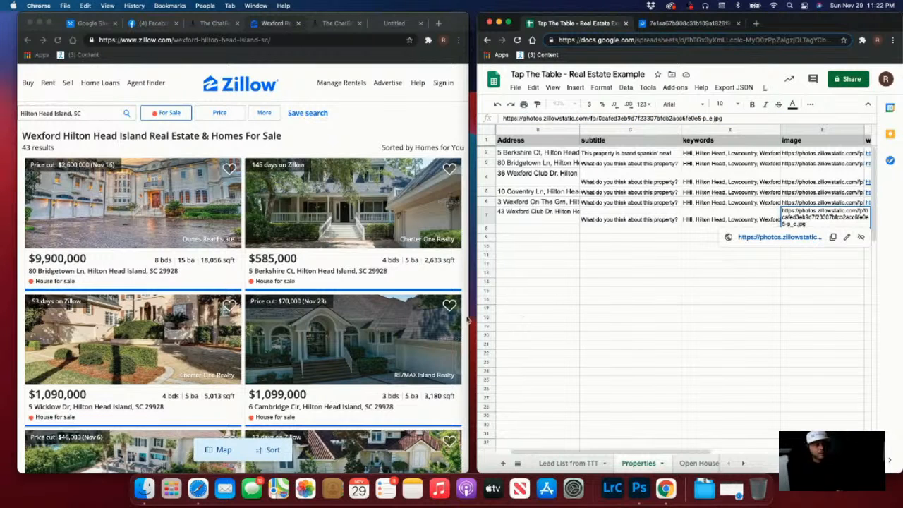
right_click(444, 322)
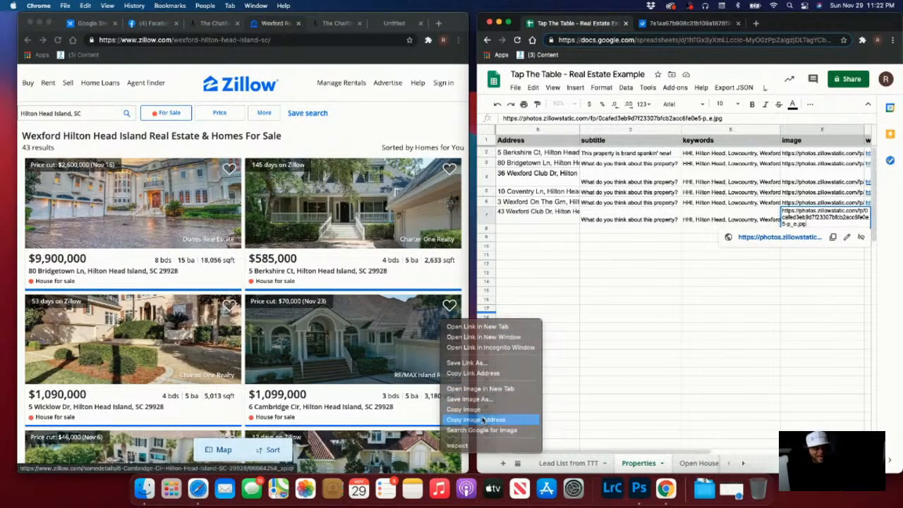
click(483, 419)
triple_click(588, 120)
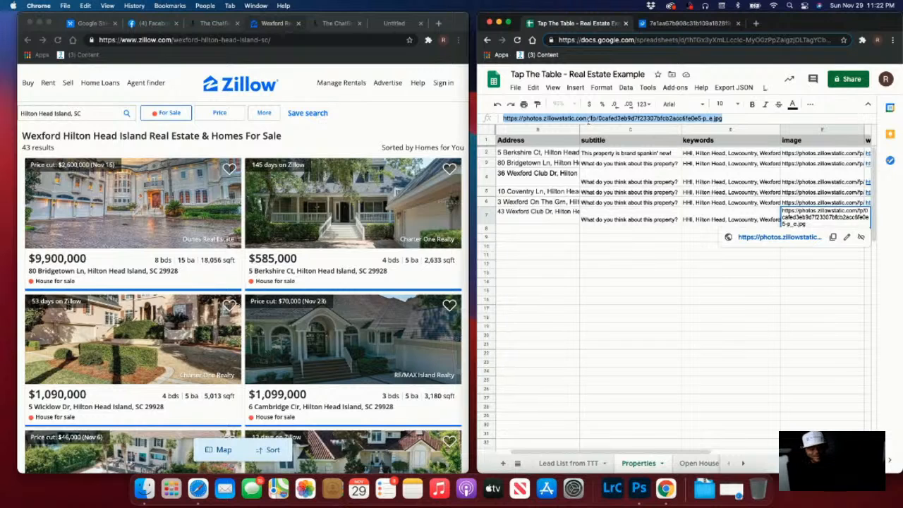
key(super+v)
key(Return)
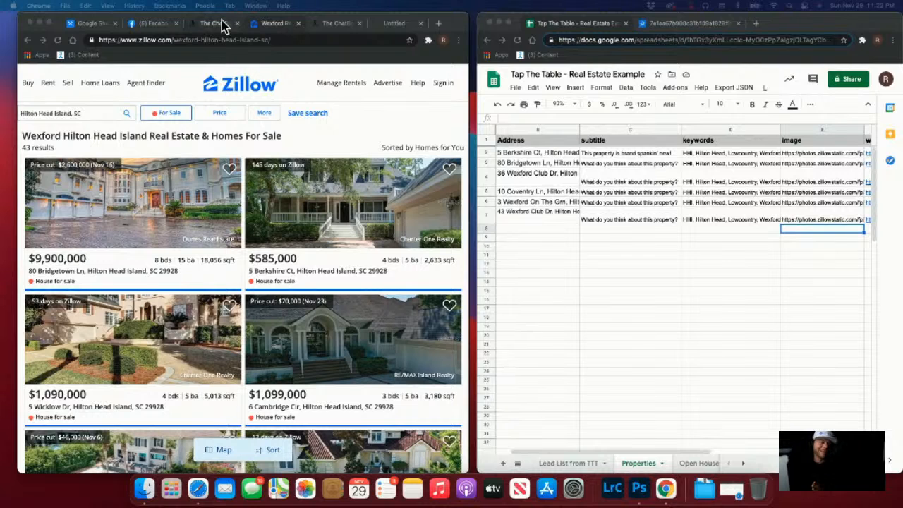
Republish the Tap The Table funnel and return to the Funnels list
click(79, 25)
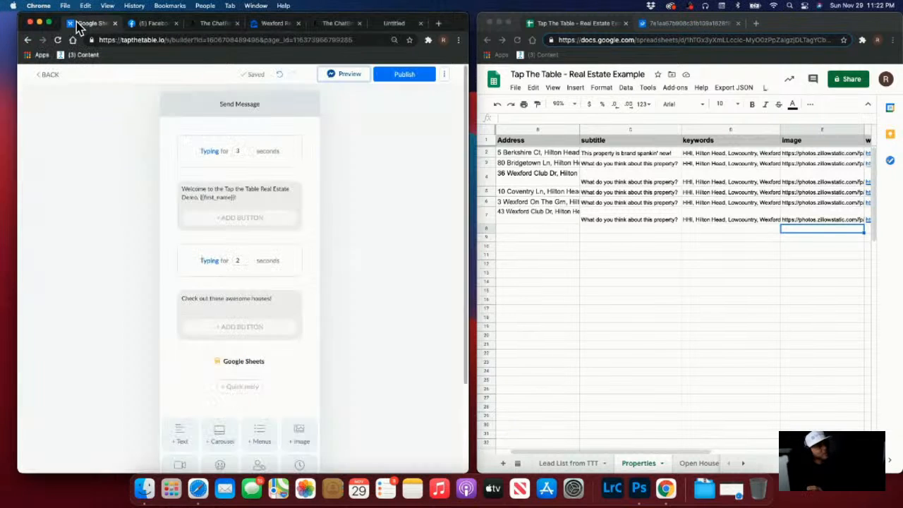
click(412, 76)
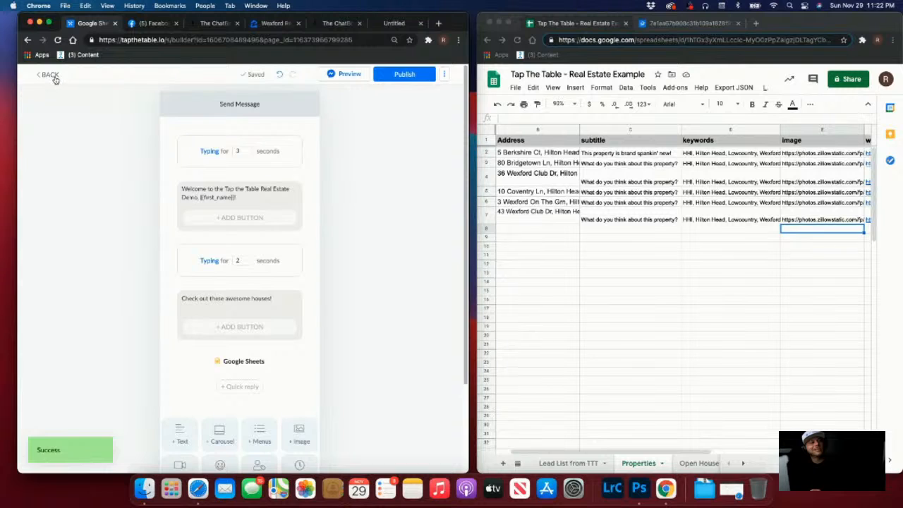
click(54, 76)
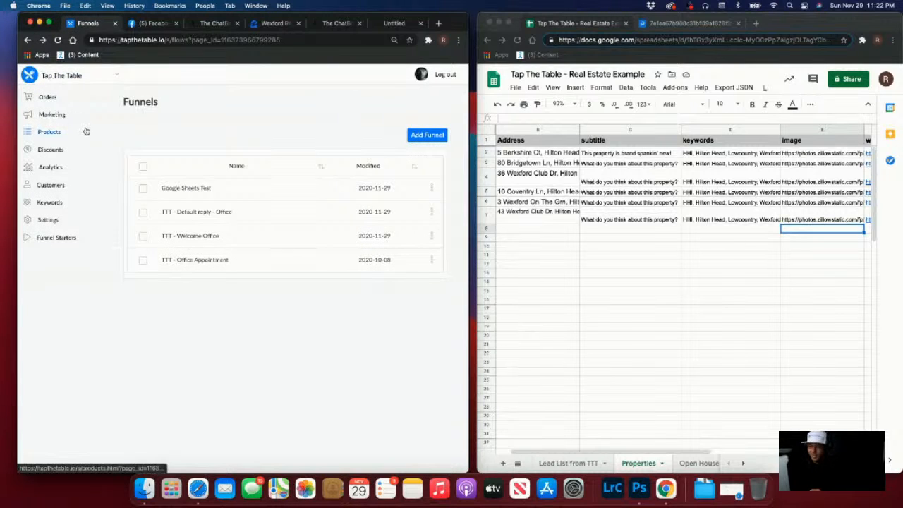